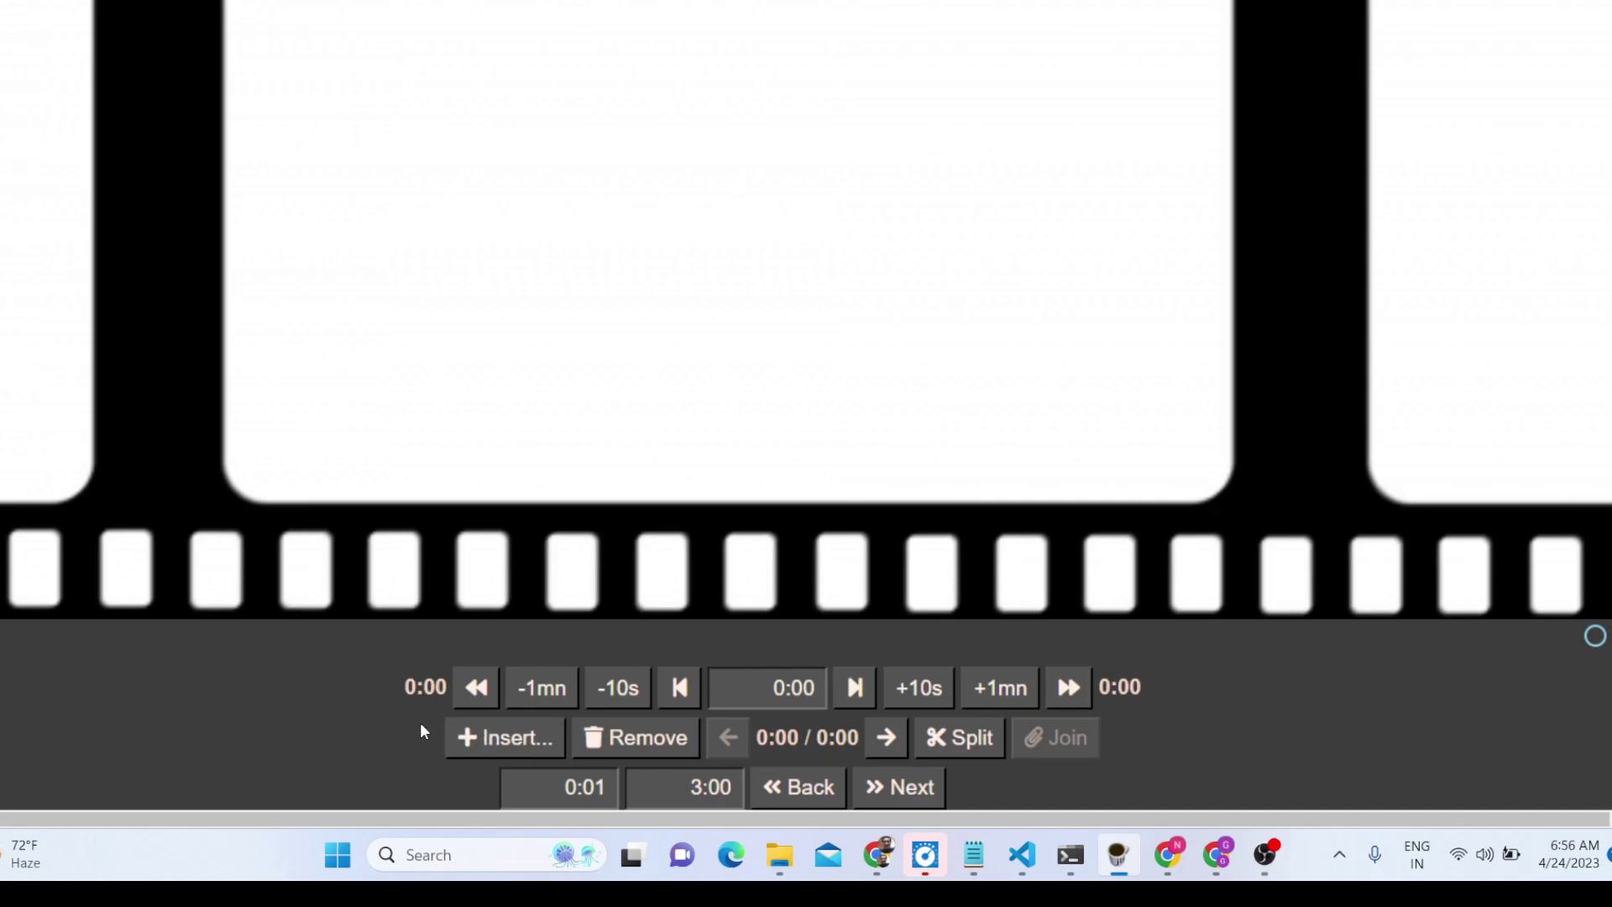
# Load the jsPDF and React.js PDF canvas editor tutorial videos together into fcut
pyautogui.click(477, 734)
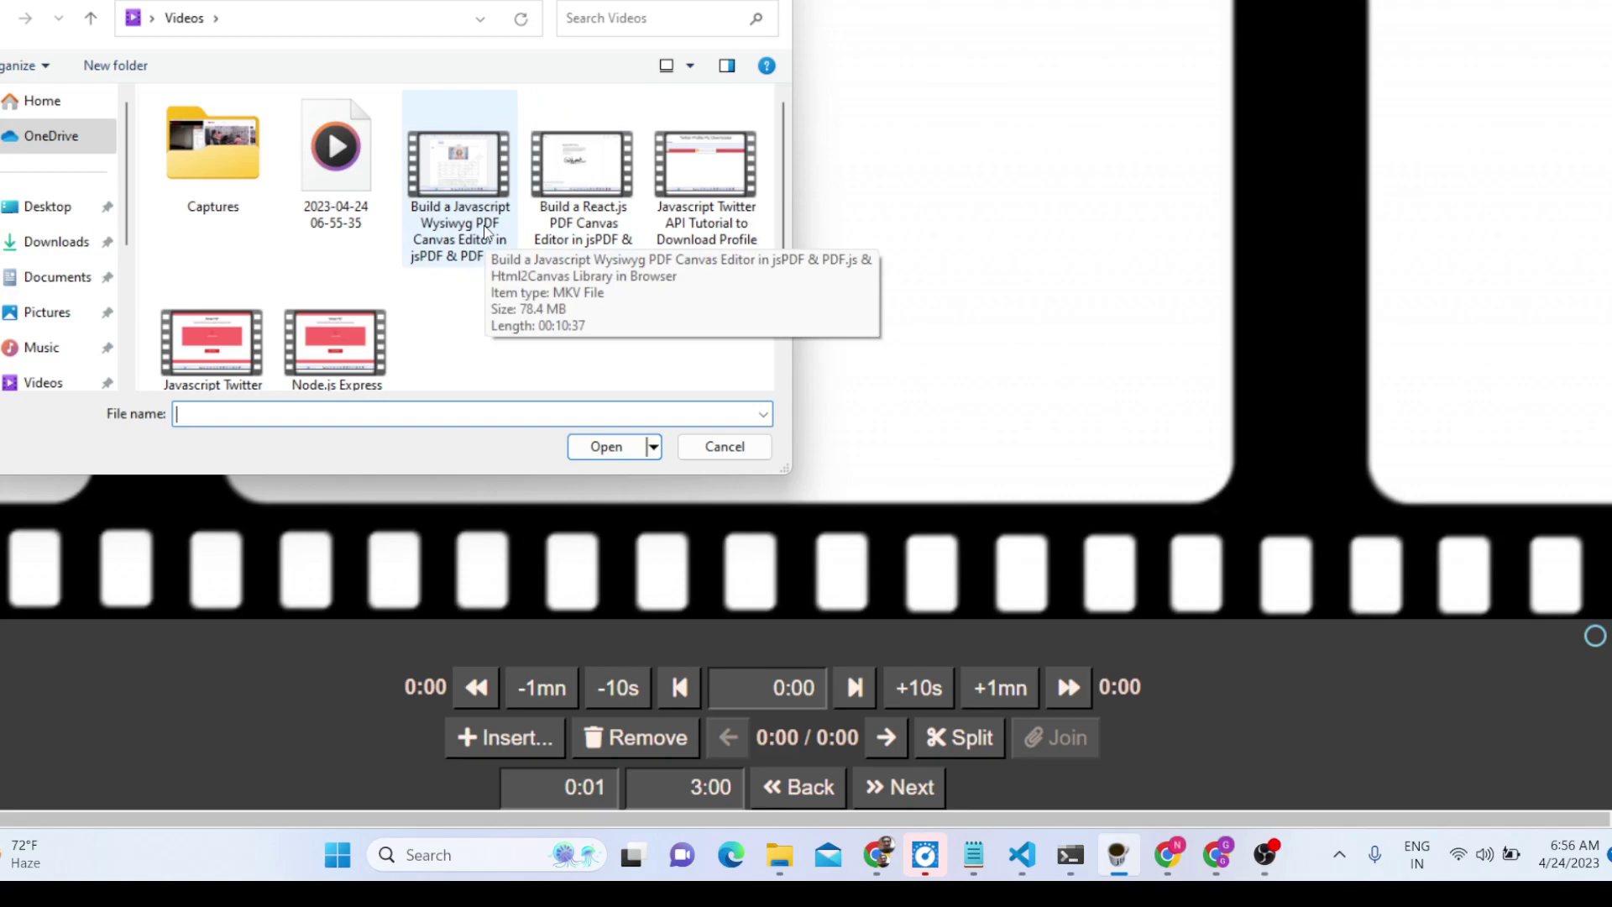
pyautogui.click(486, 231)
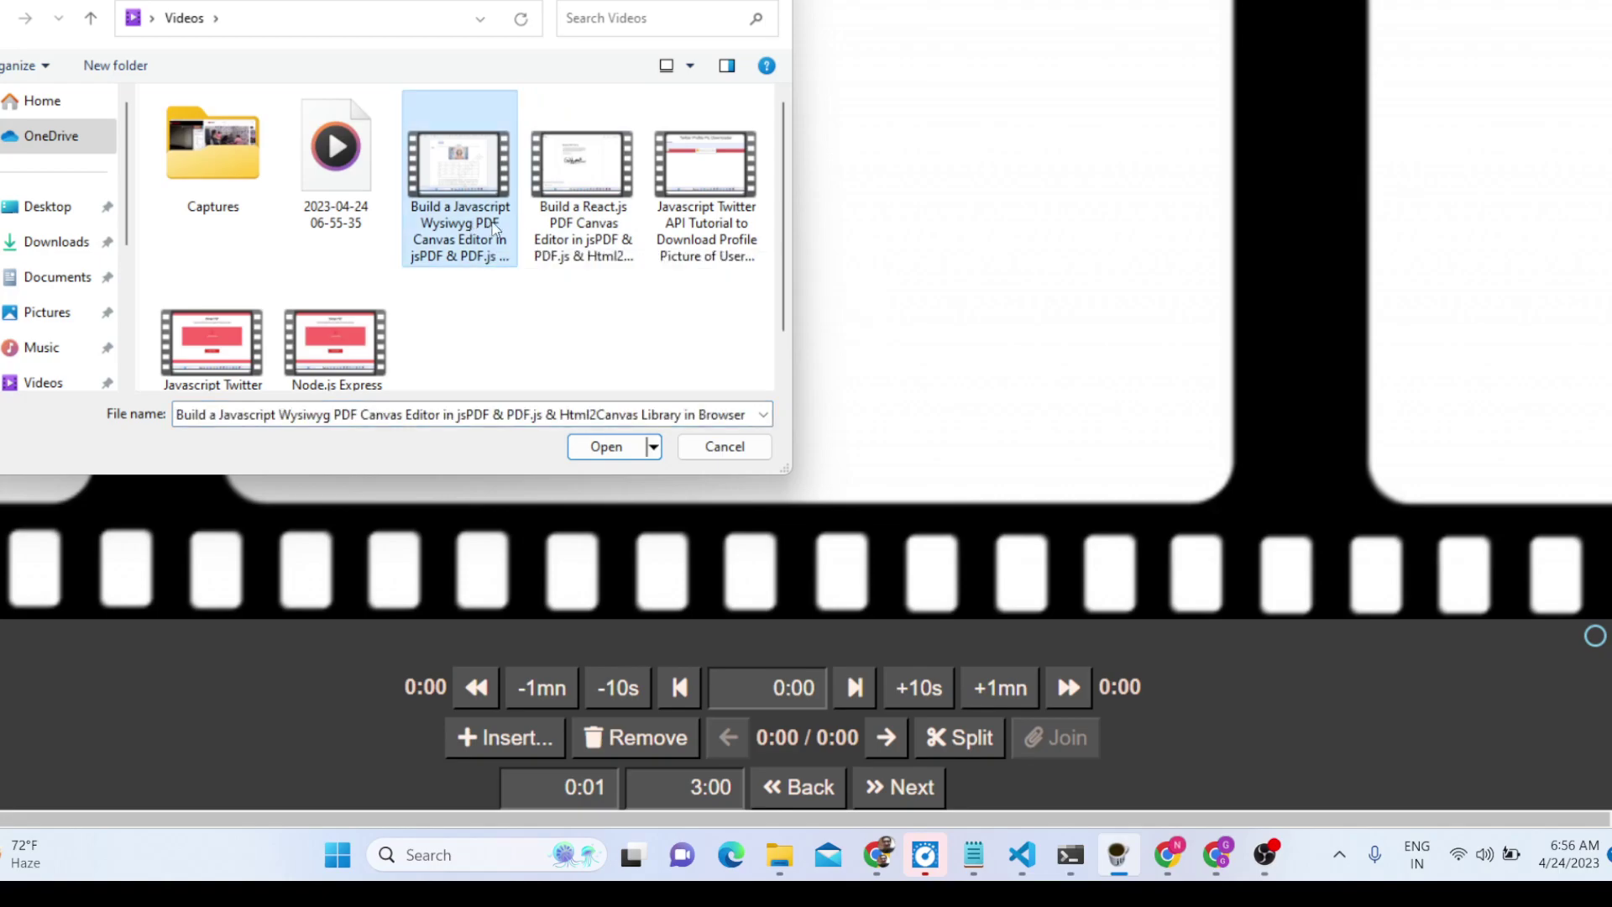
pyautogui.keyDown('ctrl'); pyautogui.click(566, 223); pyautogui.keyUp('ctrl')
pyautogui.press('Return')
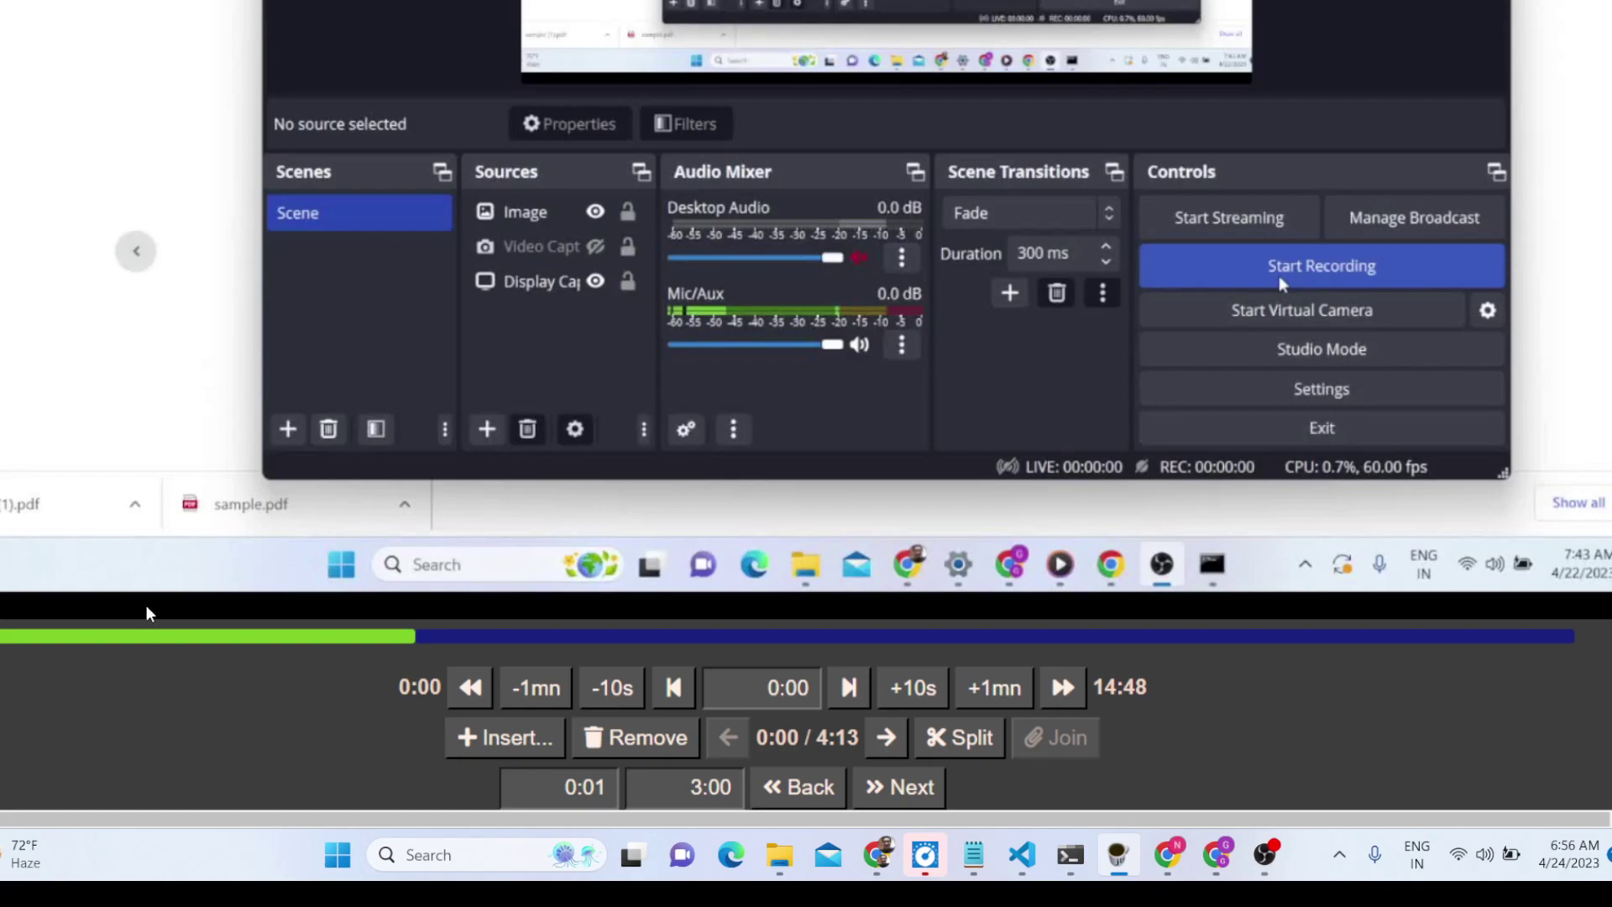
# Preview the footage at points from 0:58 through 12:26 along the seek bar
pyautogui.click(63, 640)
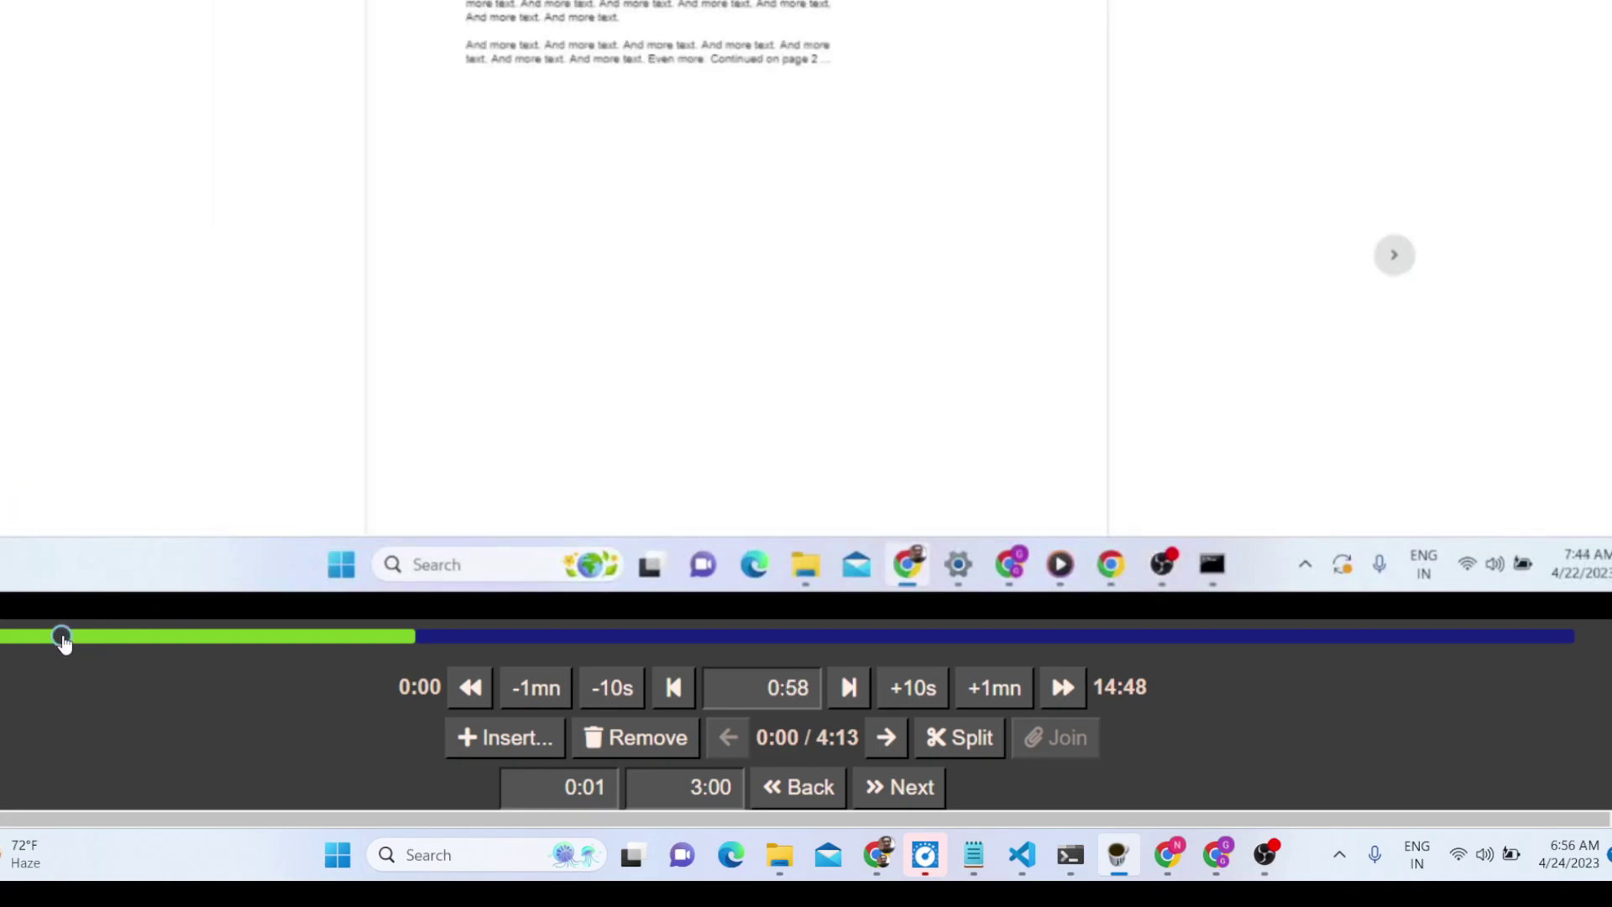
pyautogui.click(198, 638)
pyautogui.click(285, 638)
pyautogui.click(328, 639)
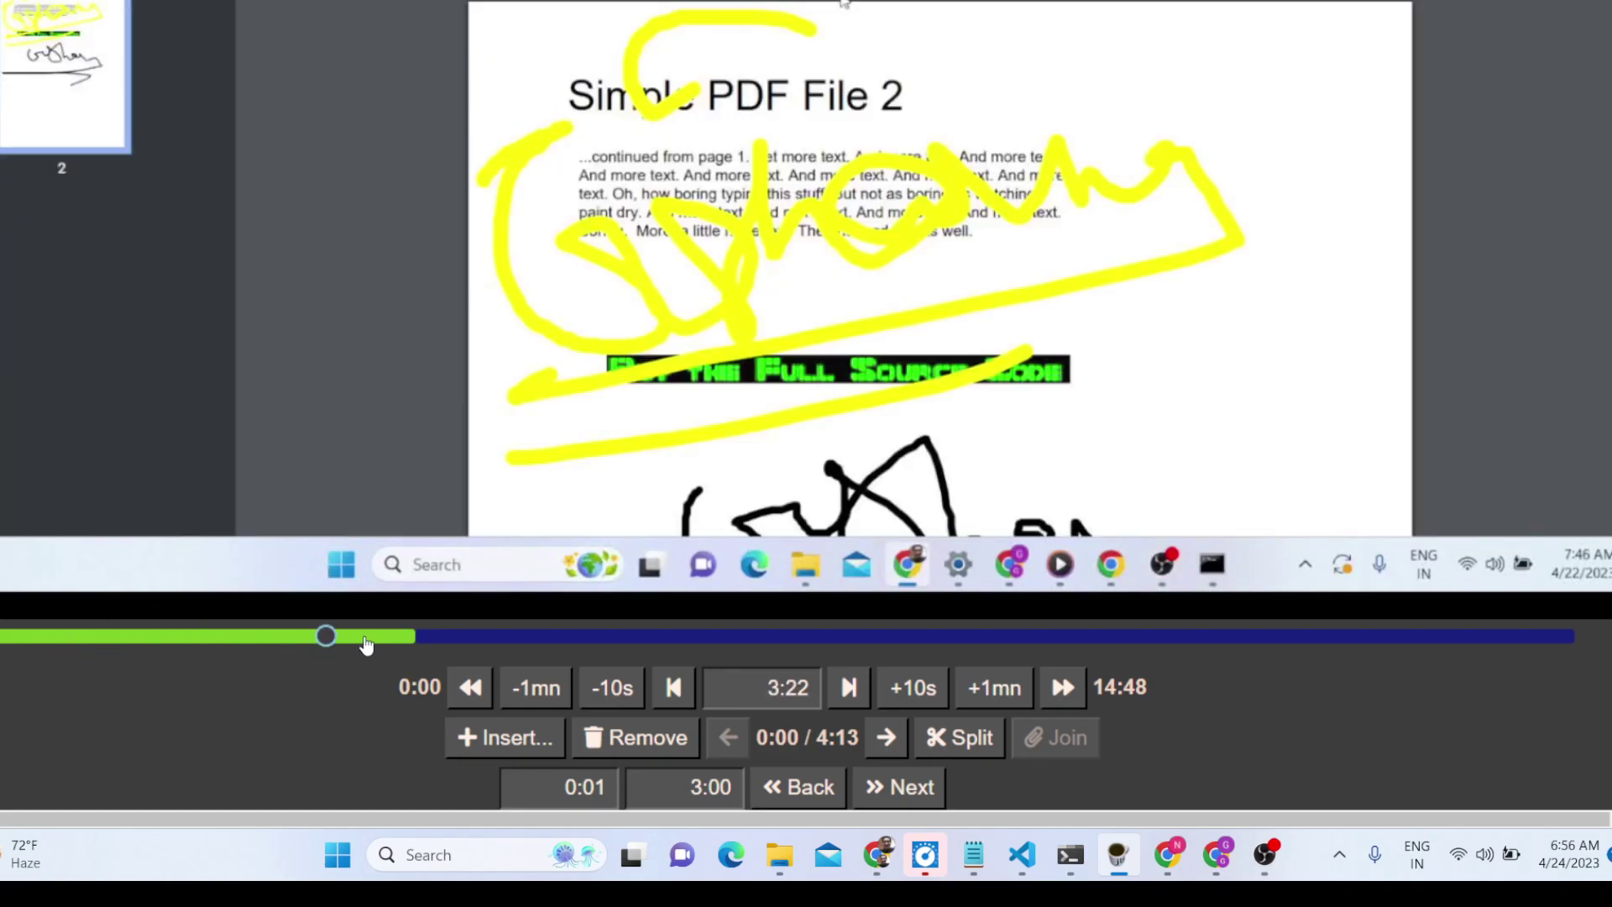
pyautogui.click(365, 638)
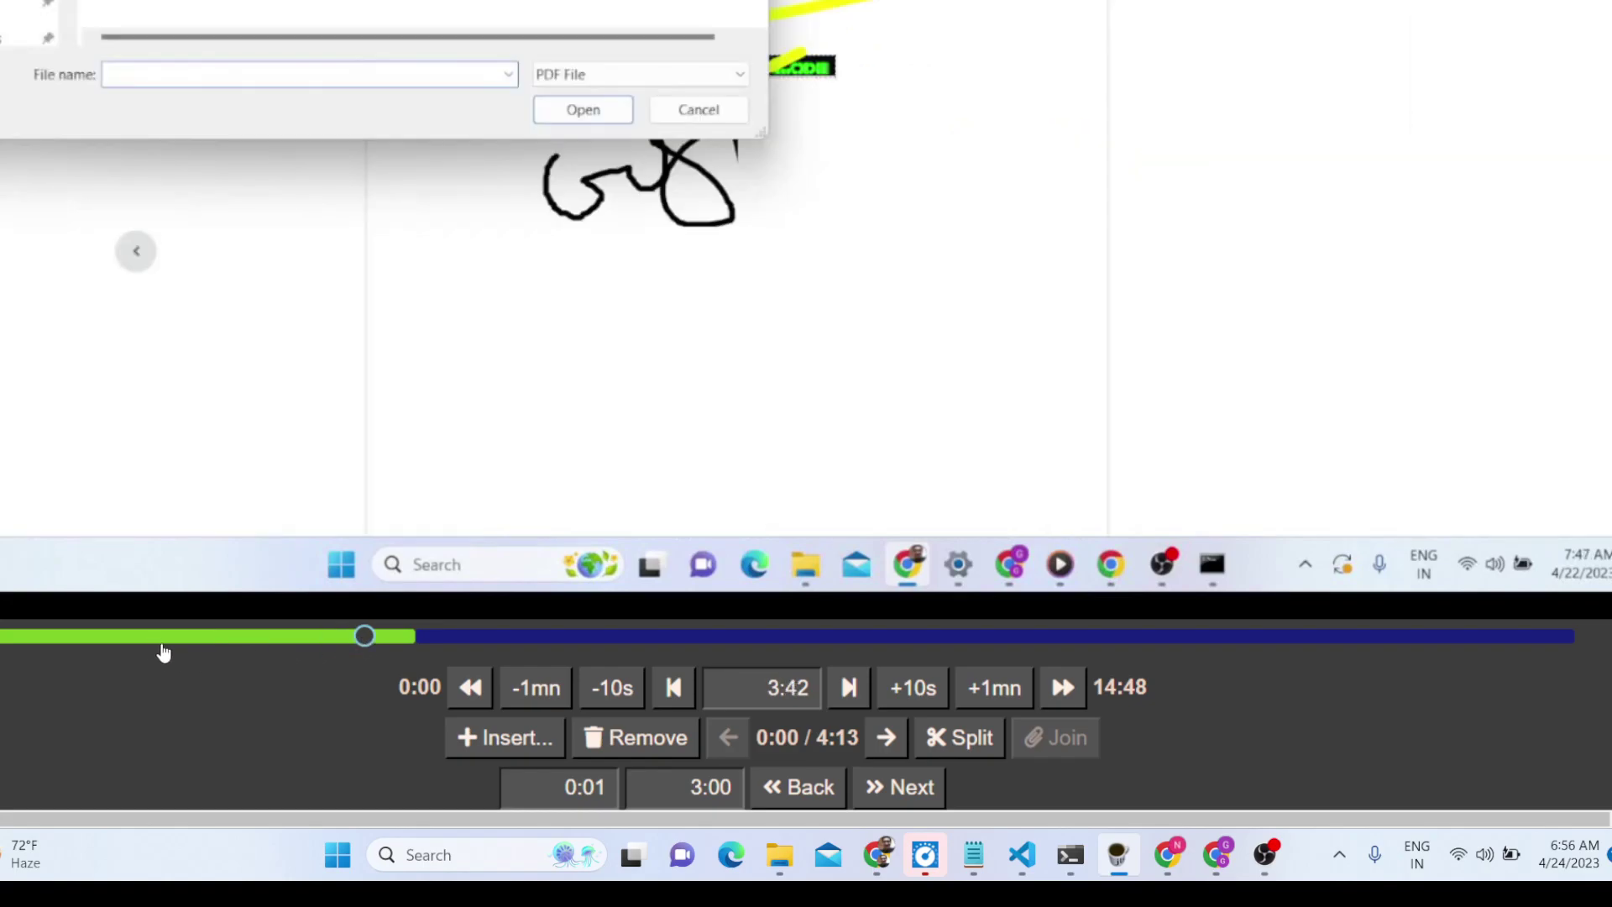
pyautogui.click(540, 638)
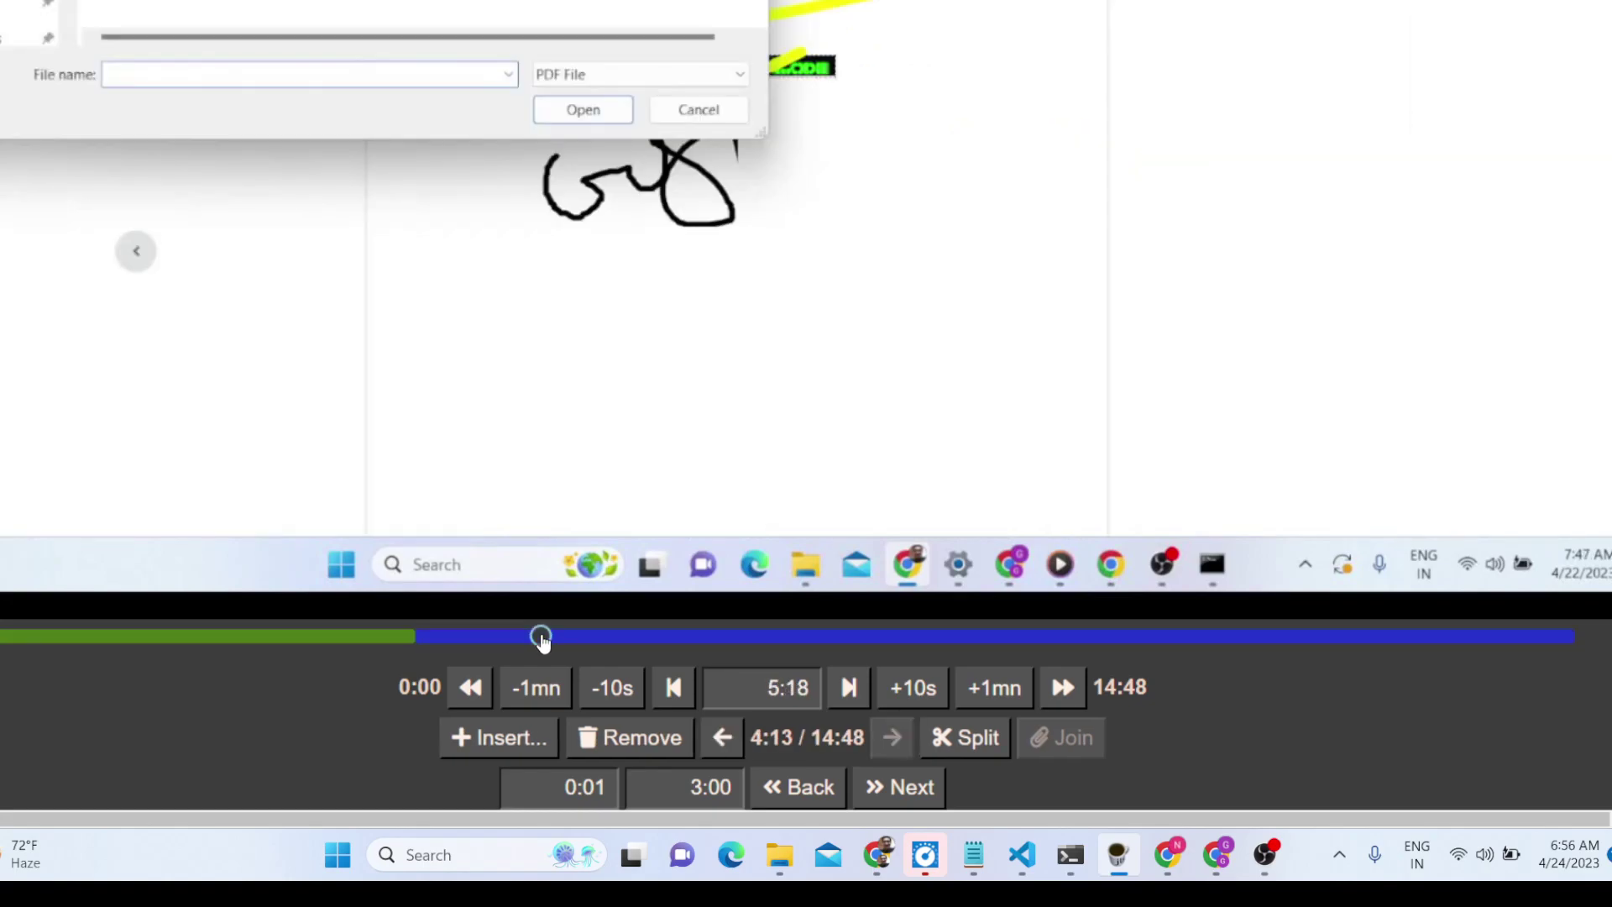
pyautogui.click(609, 639)
pyautogui.click(670, 638)
pyautogui.click(789, 638)
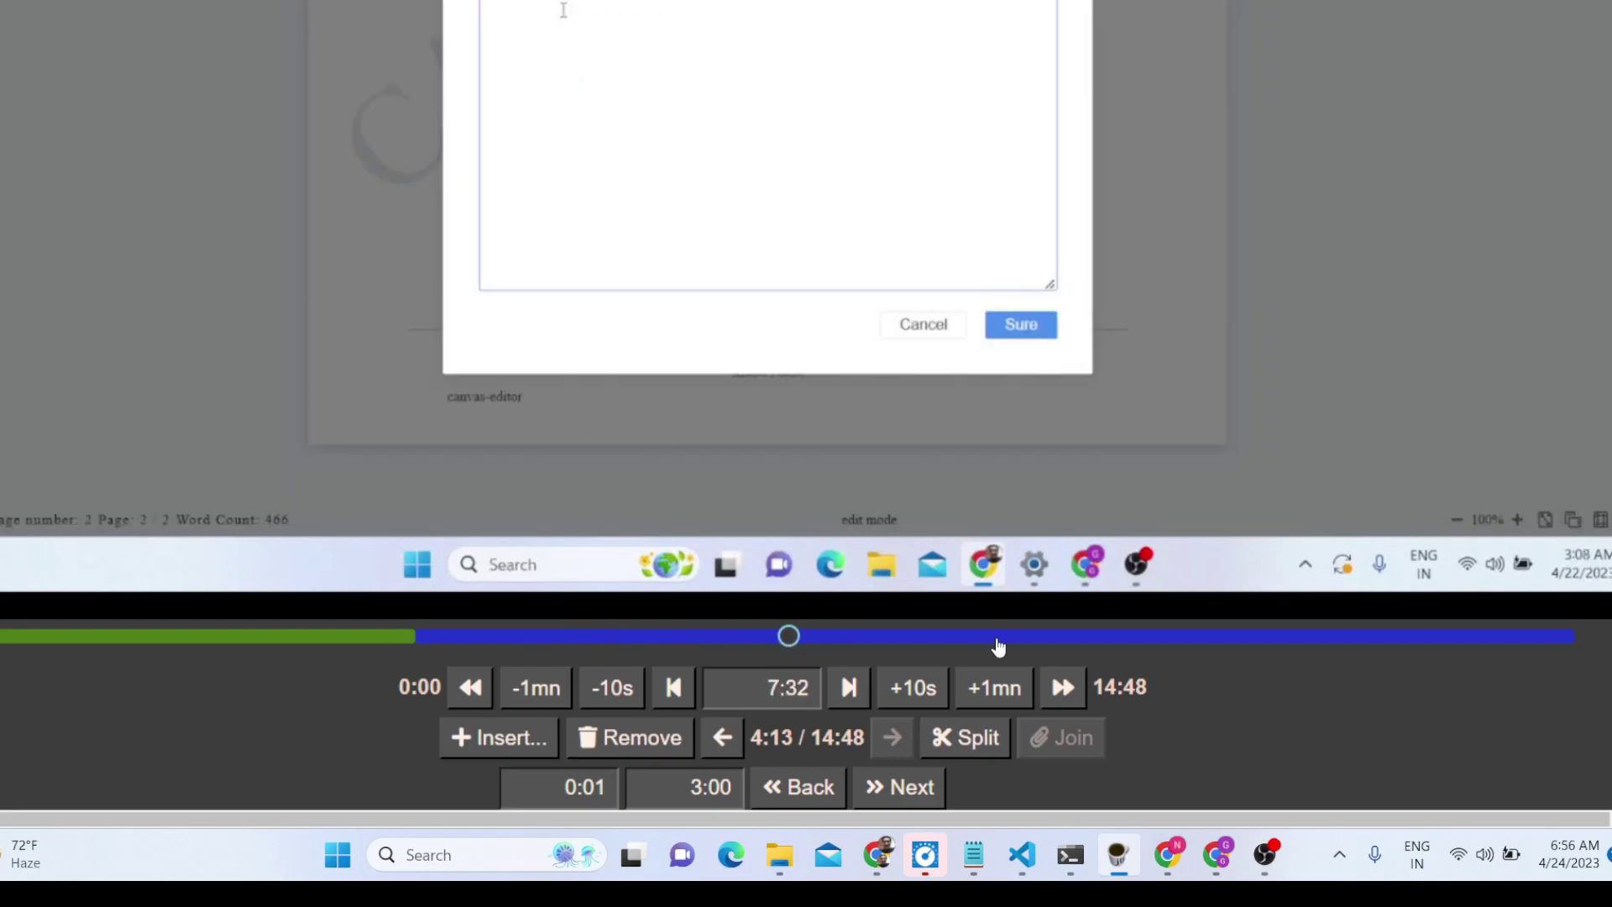
pyautogui.click(996, 638)
pyautogui.click(1242, 638)
pyautogui.click(1332, 638)
# Revisit points between 2:08 and 9:11, then bring up the Export settings page
pyautogui.click(729, 638)
pyautogui.click(567, 638)
pyautogui.click(252, 638)
pyautogui.click(519, 638)
pyautogui.click(777, 638)
pyautogui.click(958, 643)
pyautogui.click(189, 642)
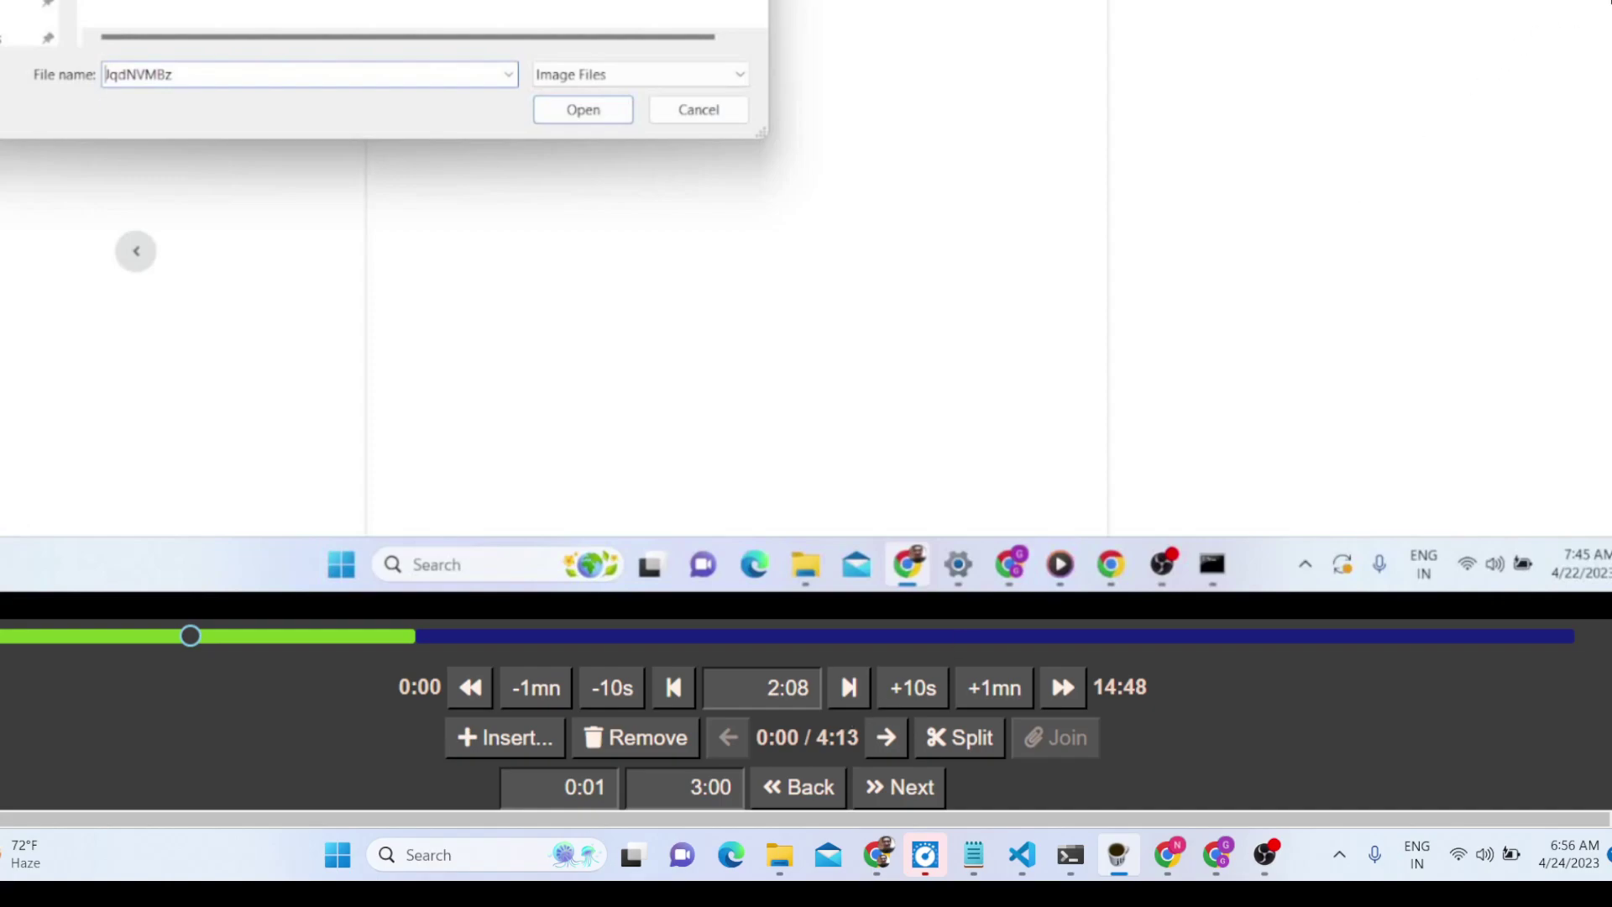
pyautogui.scroll(3, 1573, 143)
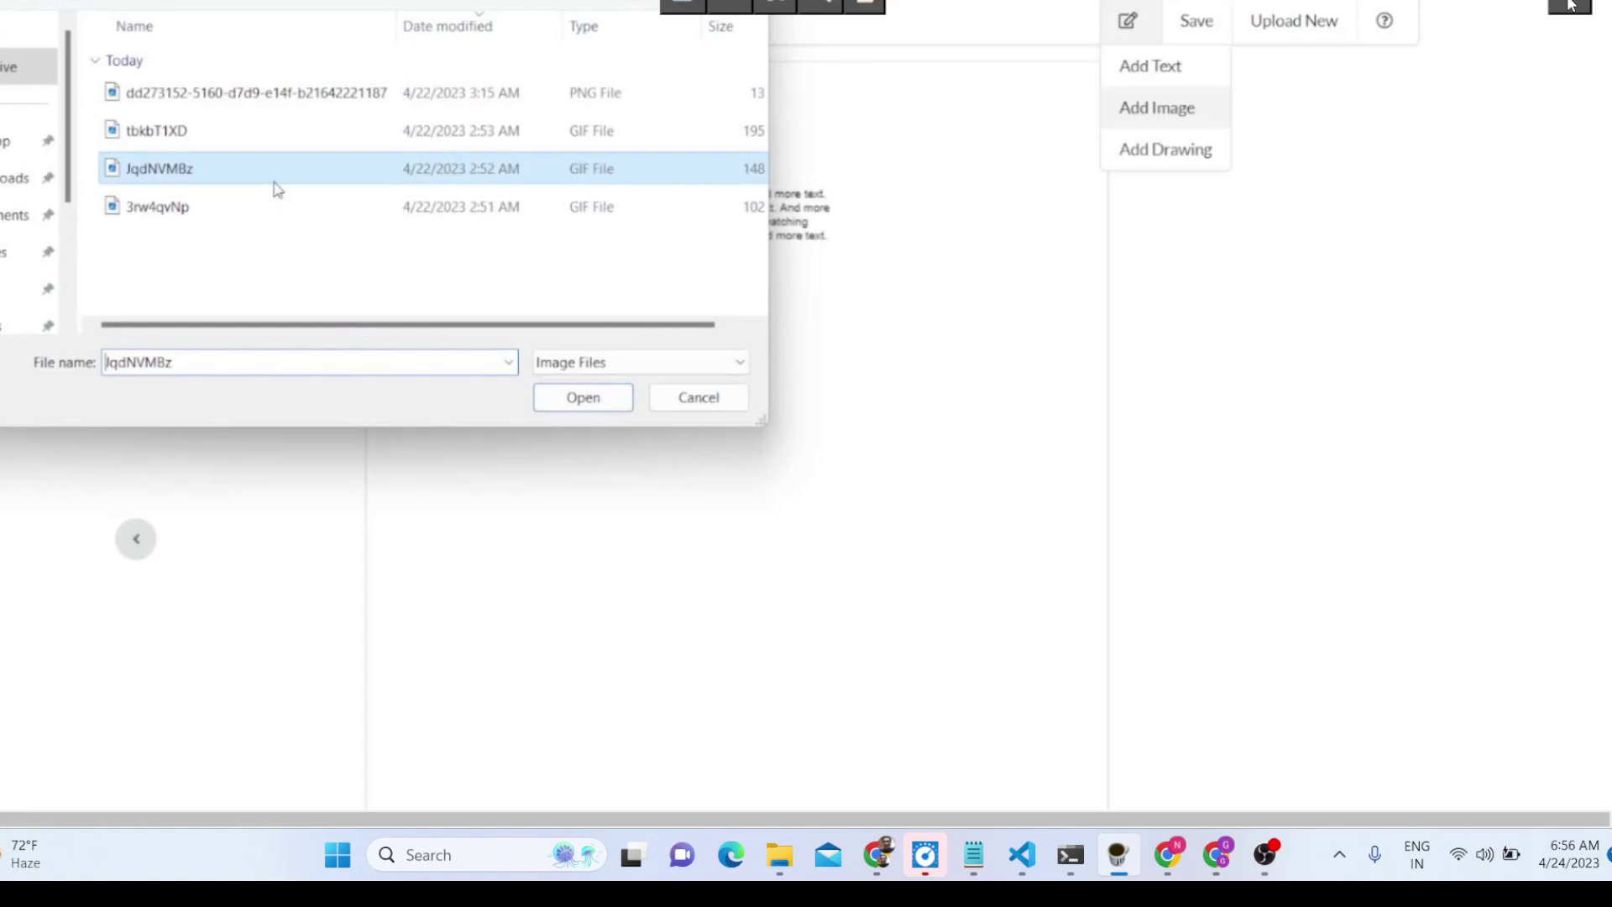
pyautogui.scroll(-3, 1439, 97)
pyautogui.scroll(3, 1268, 375)
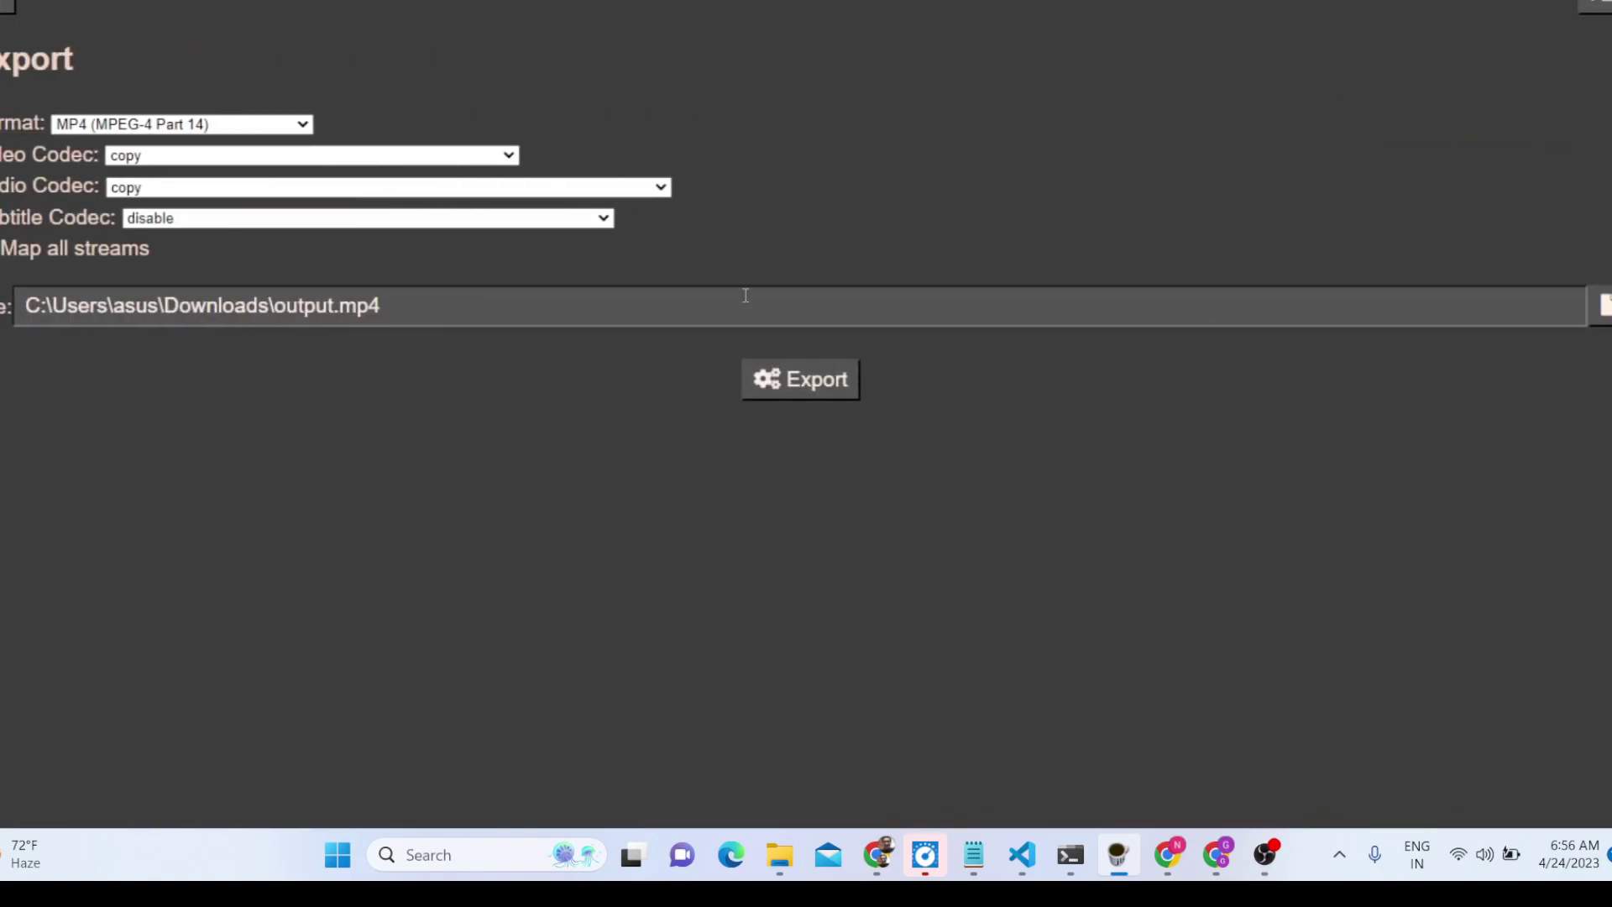
# Check the format and video codec dropdowns, leaving MP4 and copy unchanged
pyautogui.doubleClick(81, 68)
pyautogui.click(81, 69)
pyautogui.click(148, 125)
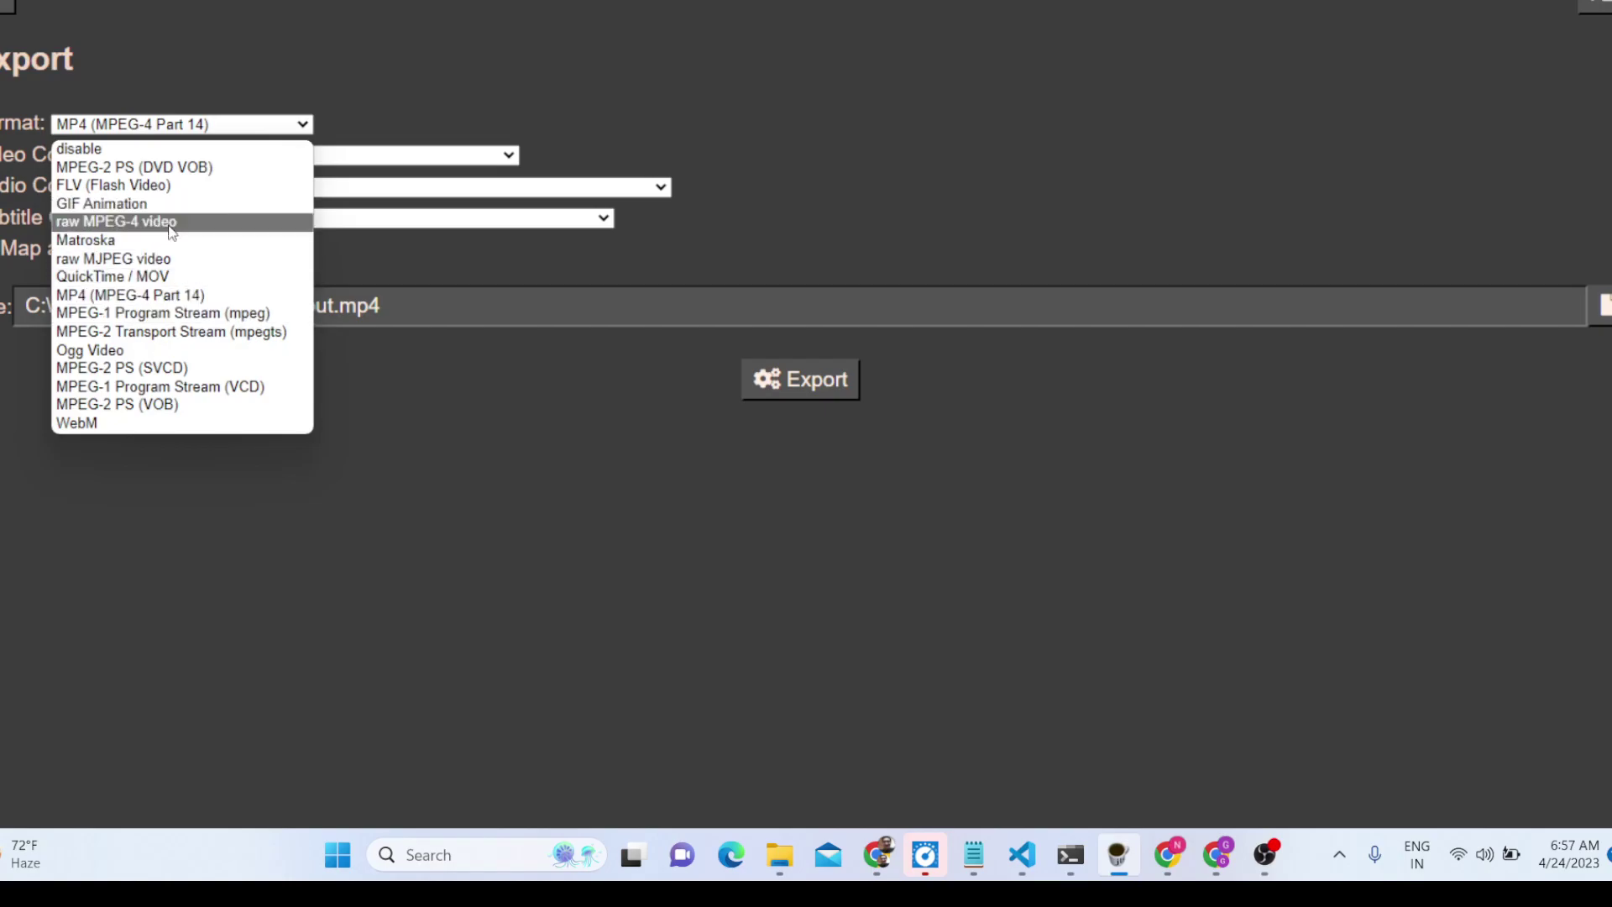
pyautogui.click(205, 89)
pyautogui.click(179, 157)
pyautogui.click(181, 158)
pyautogui.click(181, 158)
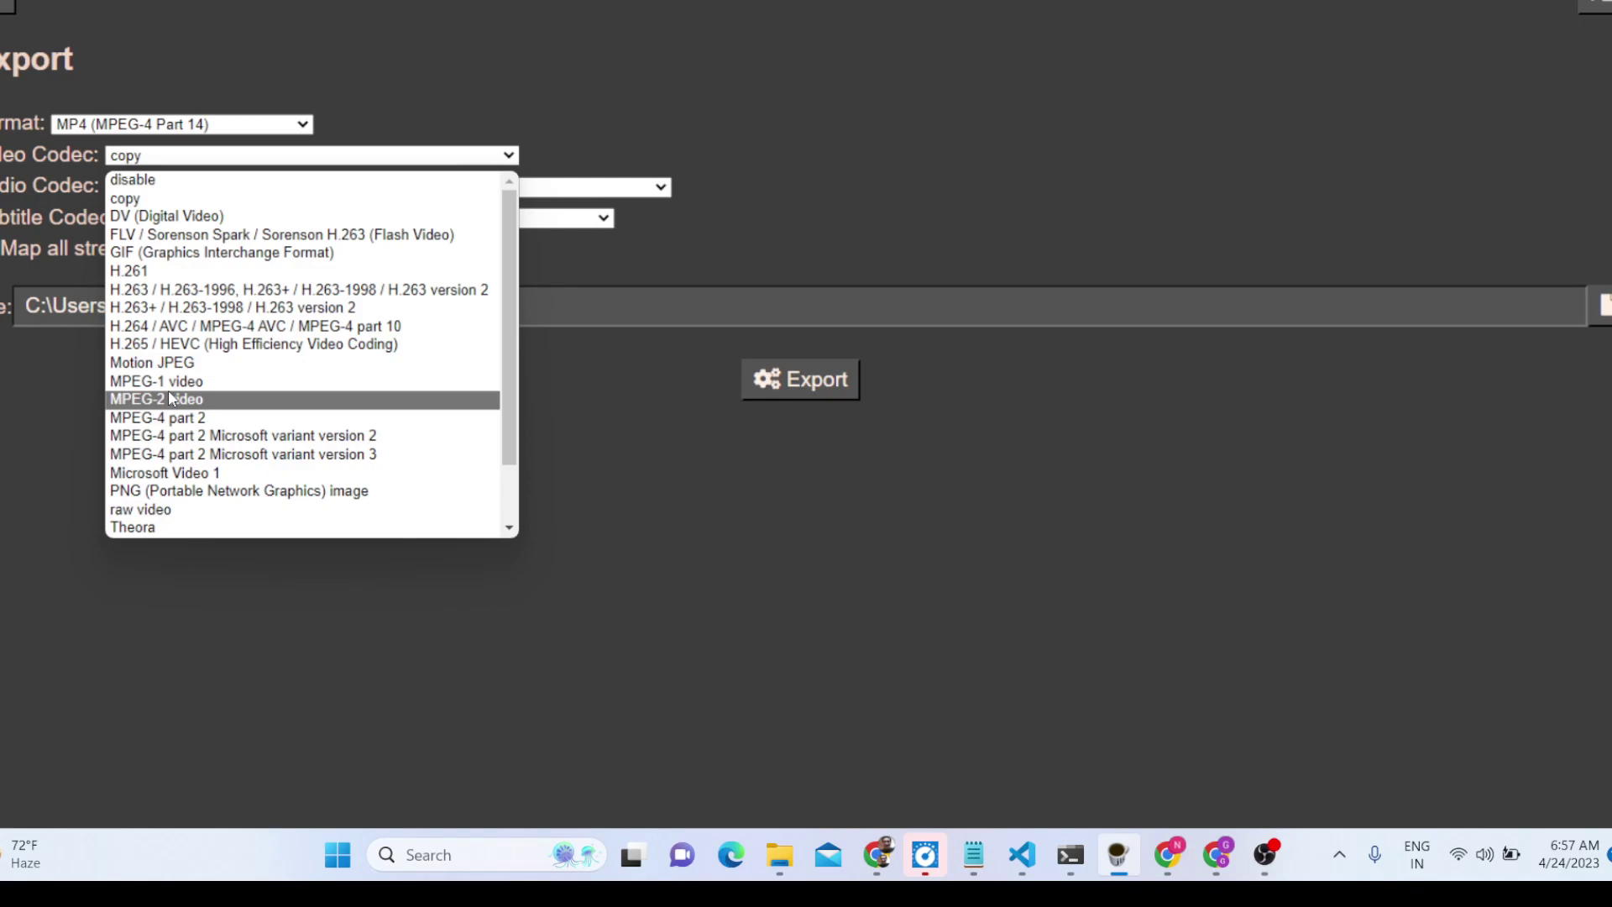
pyautogui.click(509, 46)
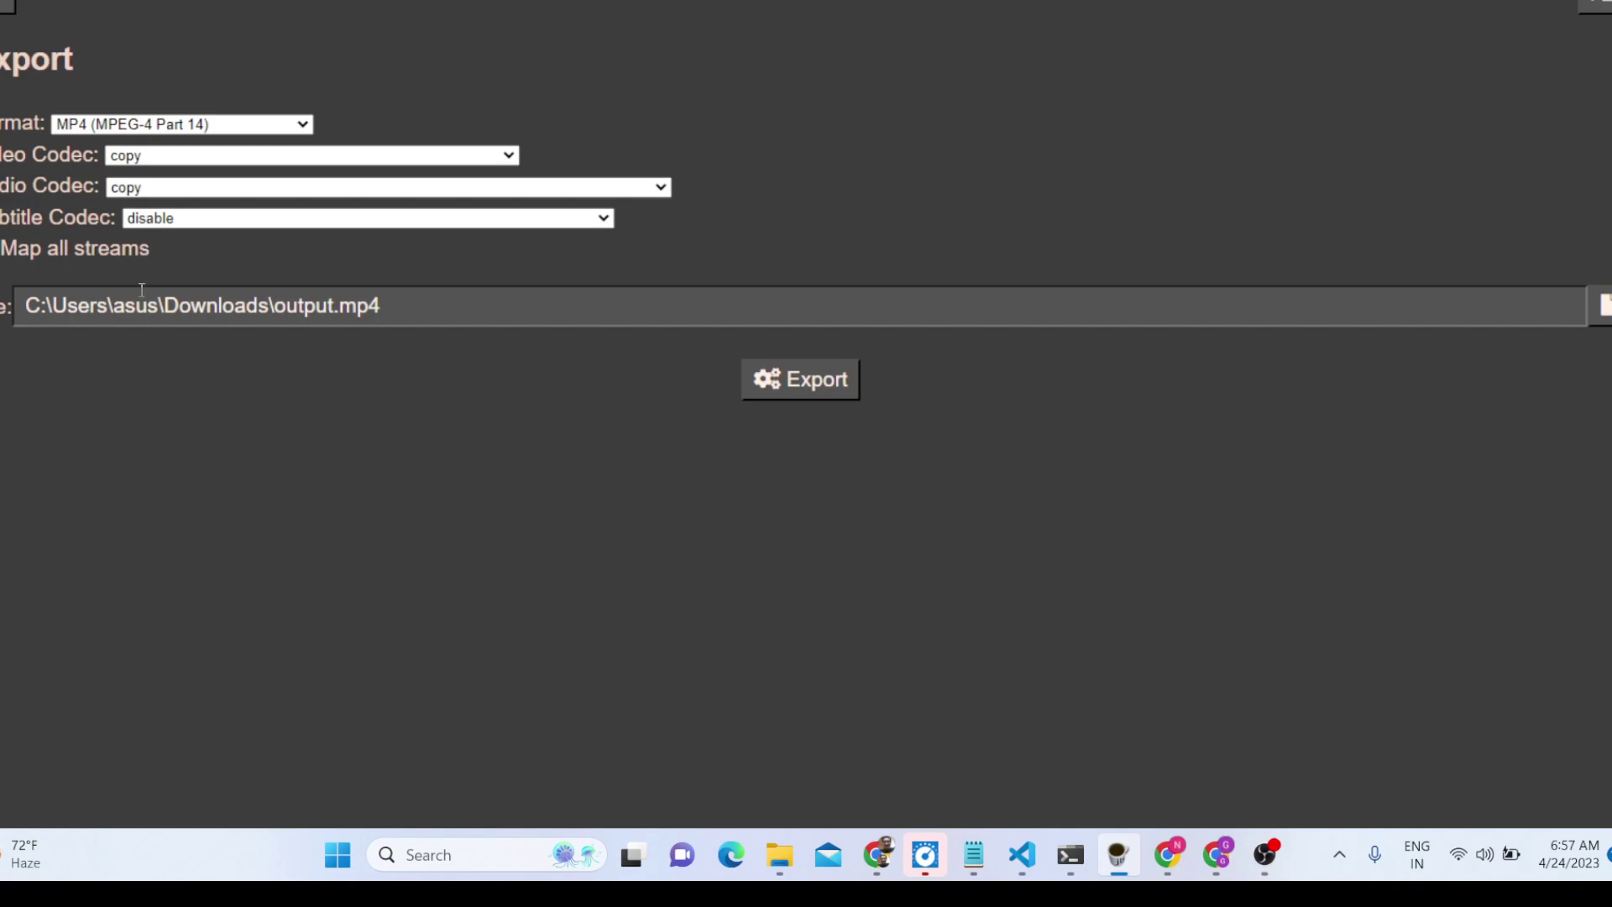
# Confirm audio codec stays copy and subtitles stay disabled, then open the output save dialog
pyautogui.click(225, 186)
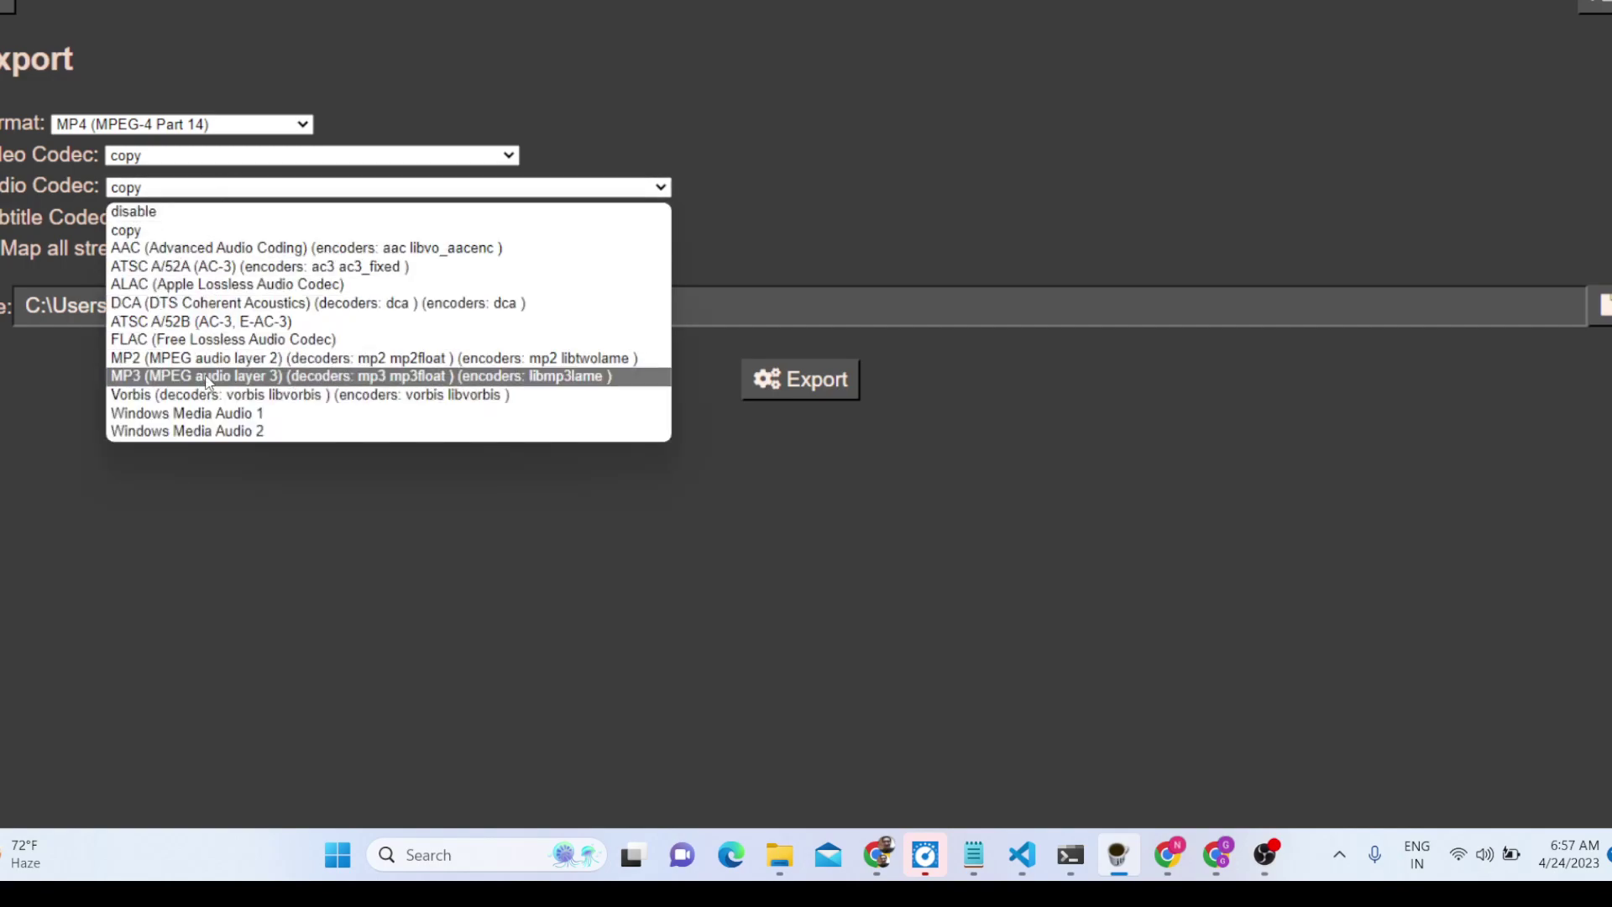
pyautogui.click(129, 522)
pyautogui.click(272, 216)
pyautogui.click(274, 218)
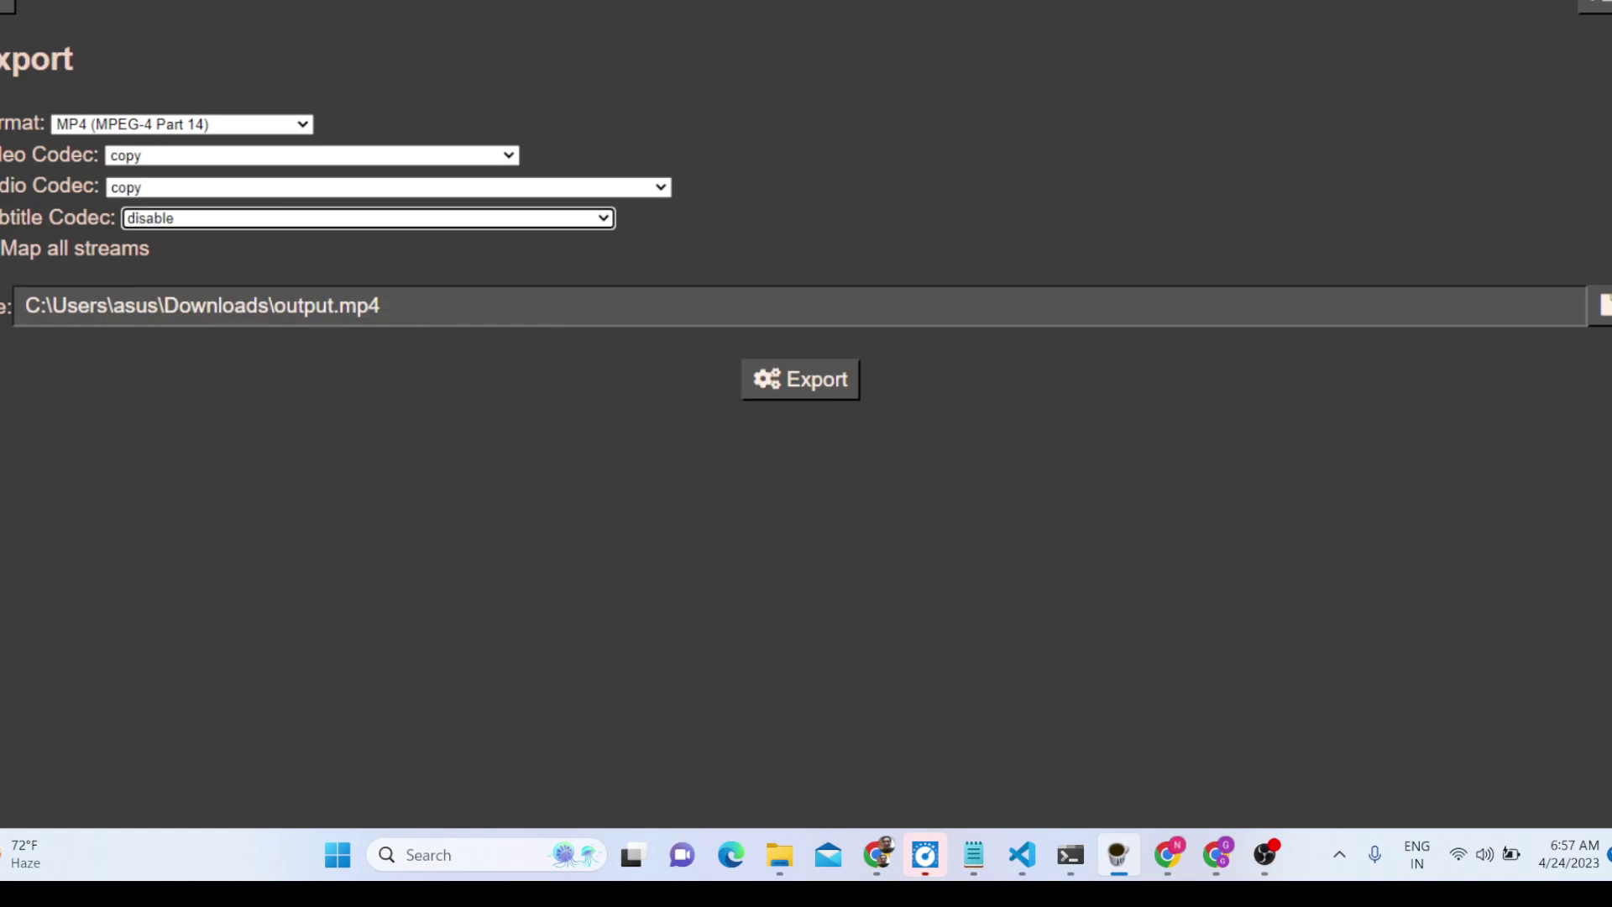
pyautogui.click(382, 305)
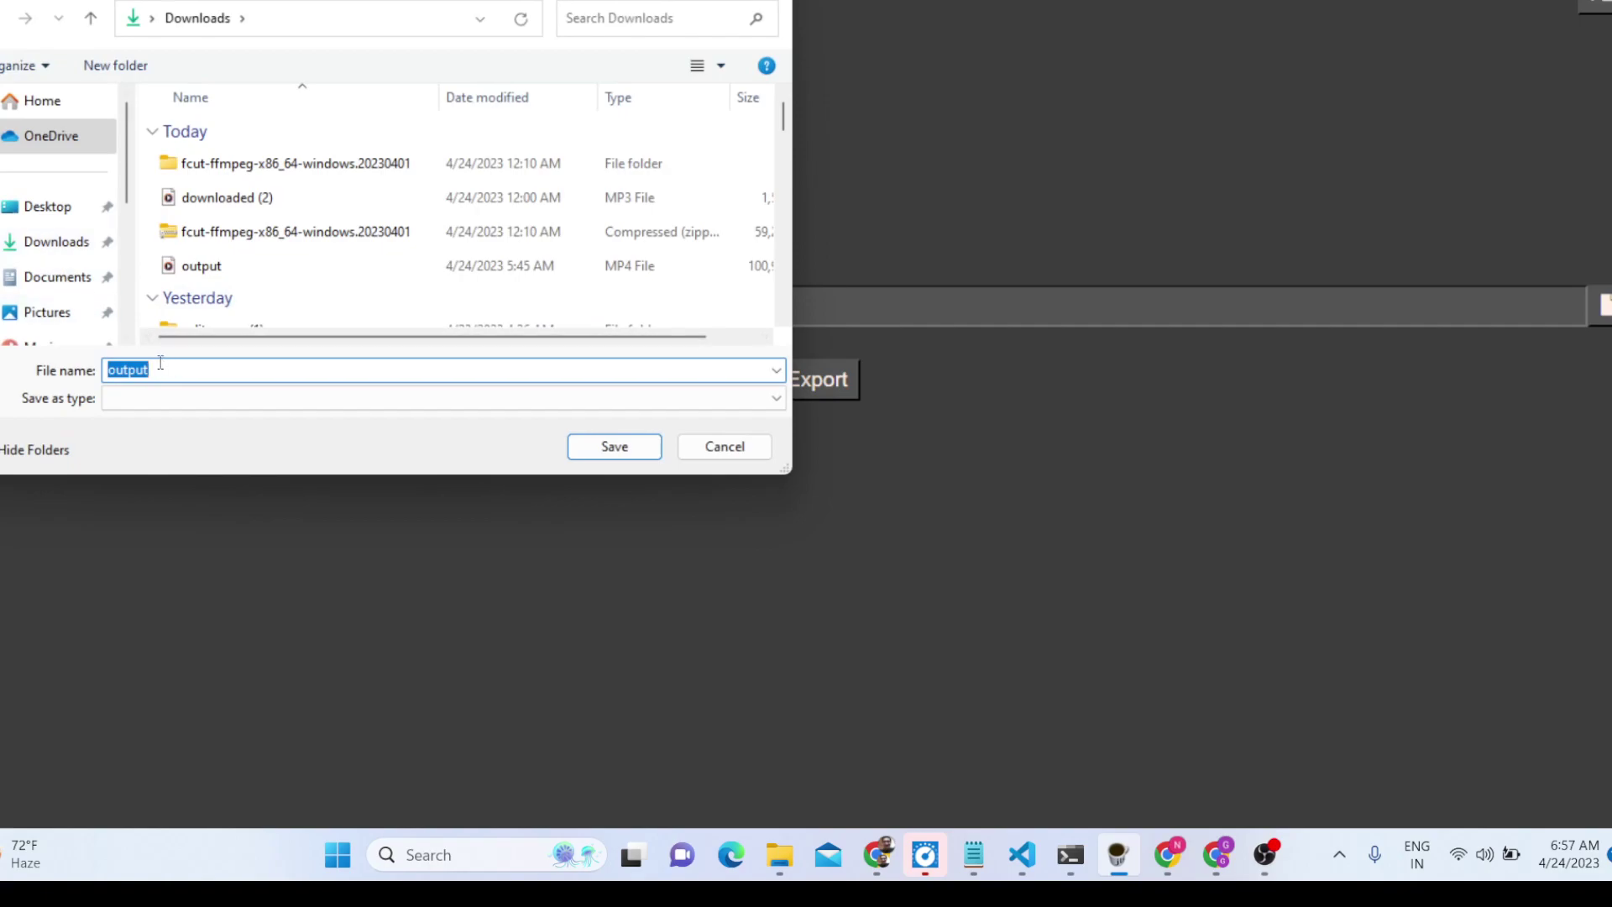
# Name the output file 'result' in the Save As dialog
pyautogui.write('result')
pyautogui.click(619, 452)
pyautogui.click(335, 309)
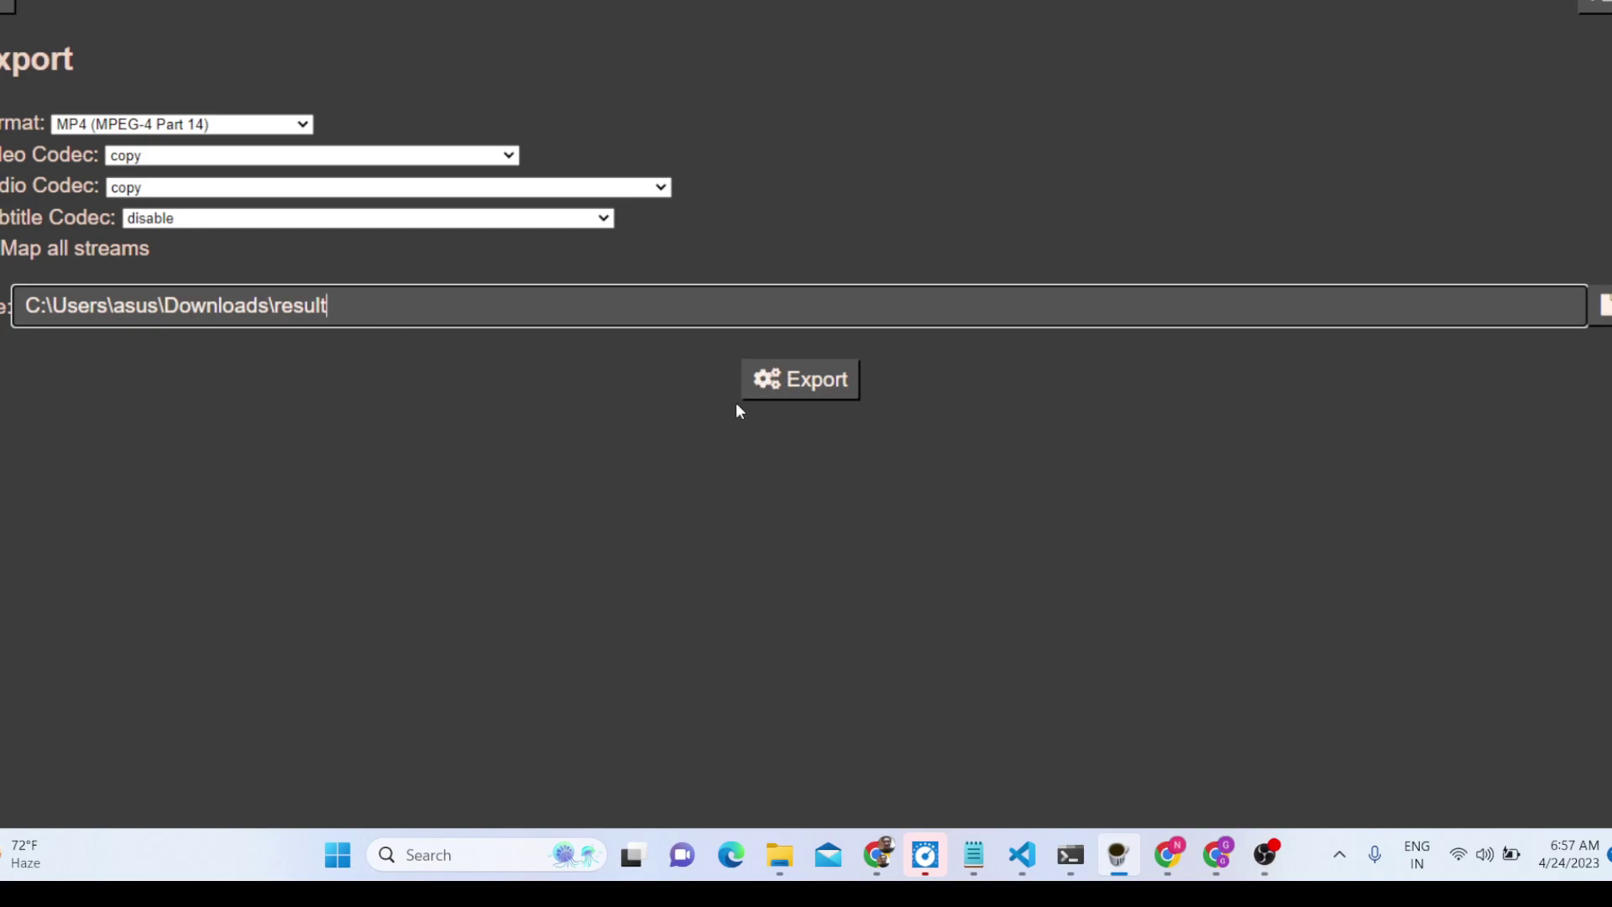
# Preview the footage around 5:33, then run the export, which fails with exit code 1
pyautogui.press('Escape')
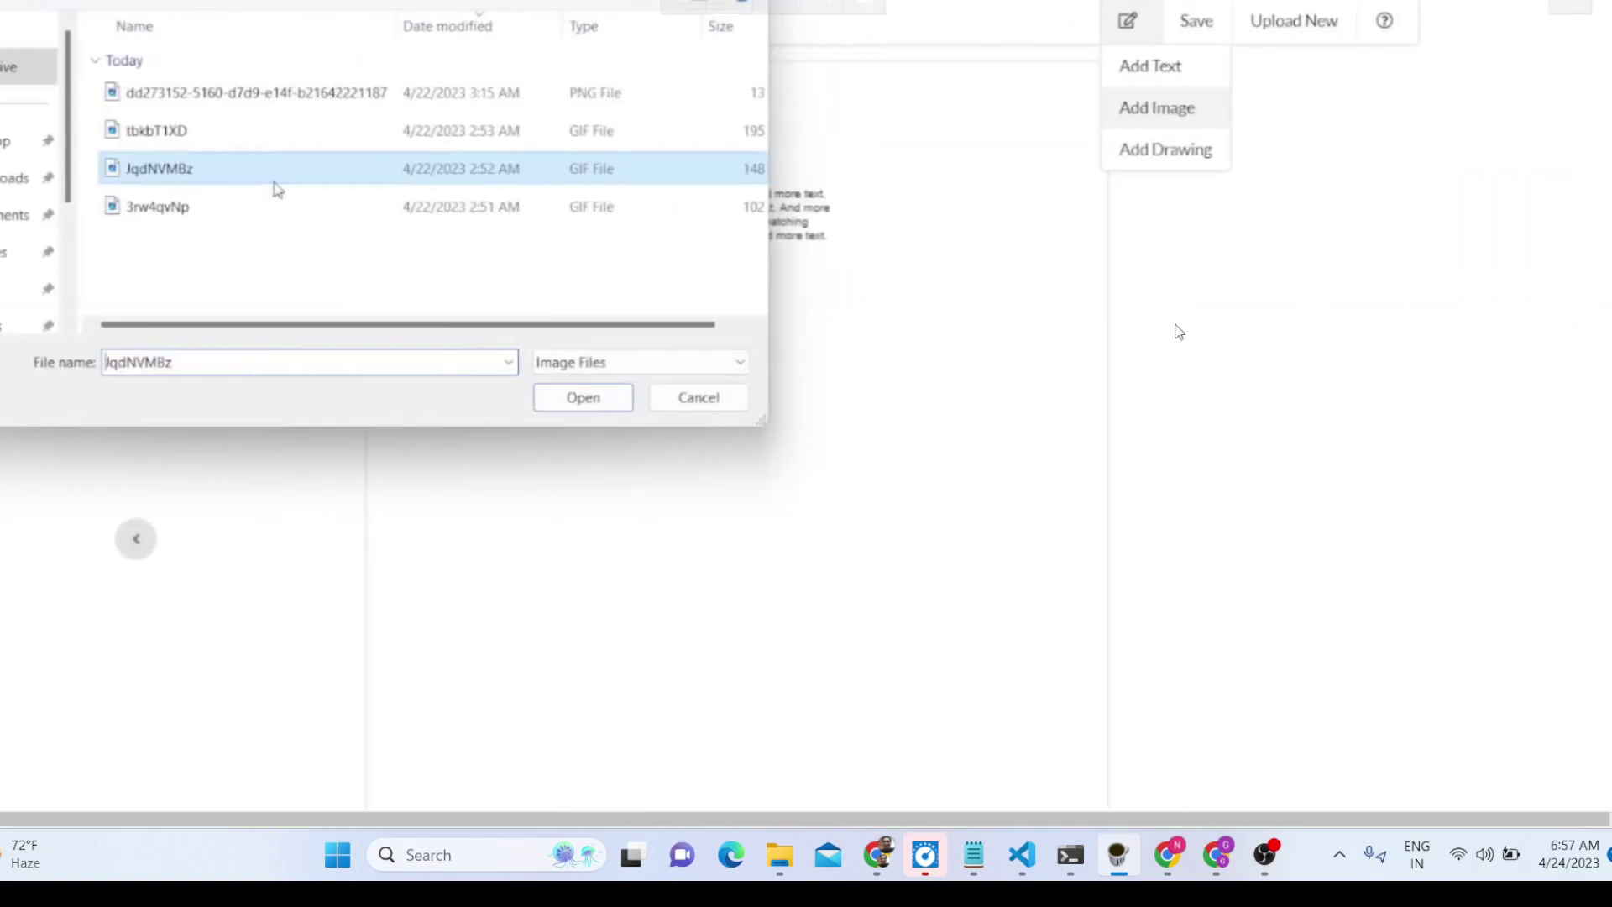
pyautogui.scroll(-3, 718, 623)
pyautogui.moveTo(276, 637); pyautogui.dragTo(571, 636)
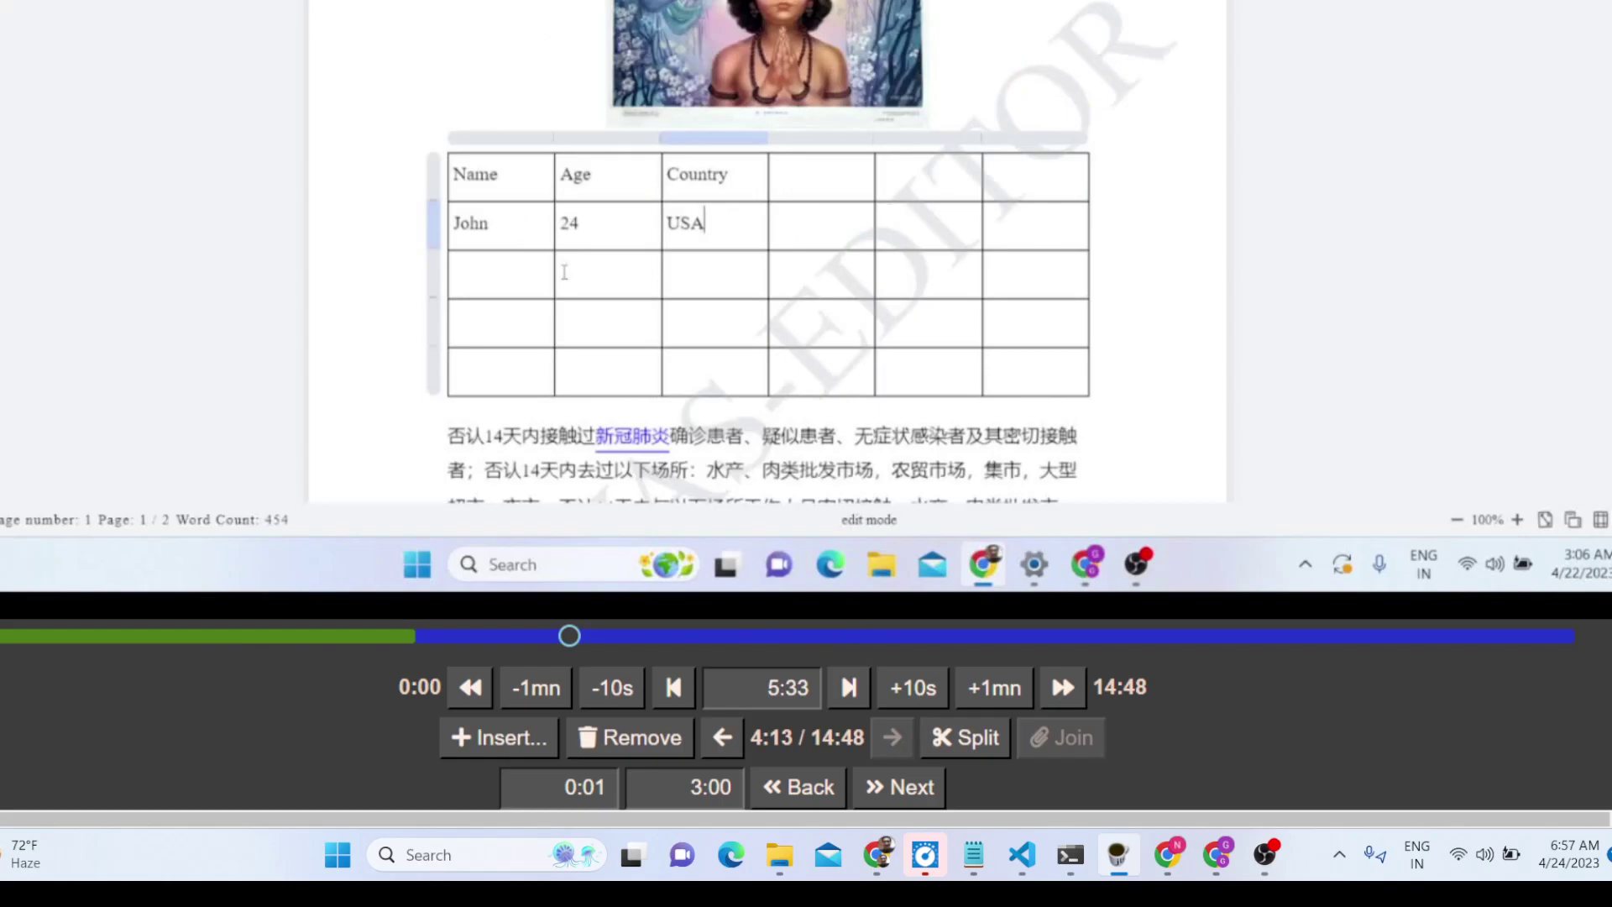
pyautogui.scroll(3, 807, 403)
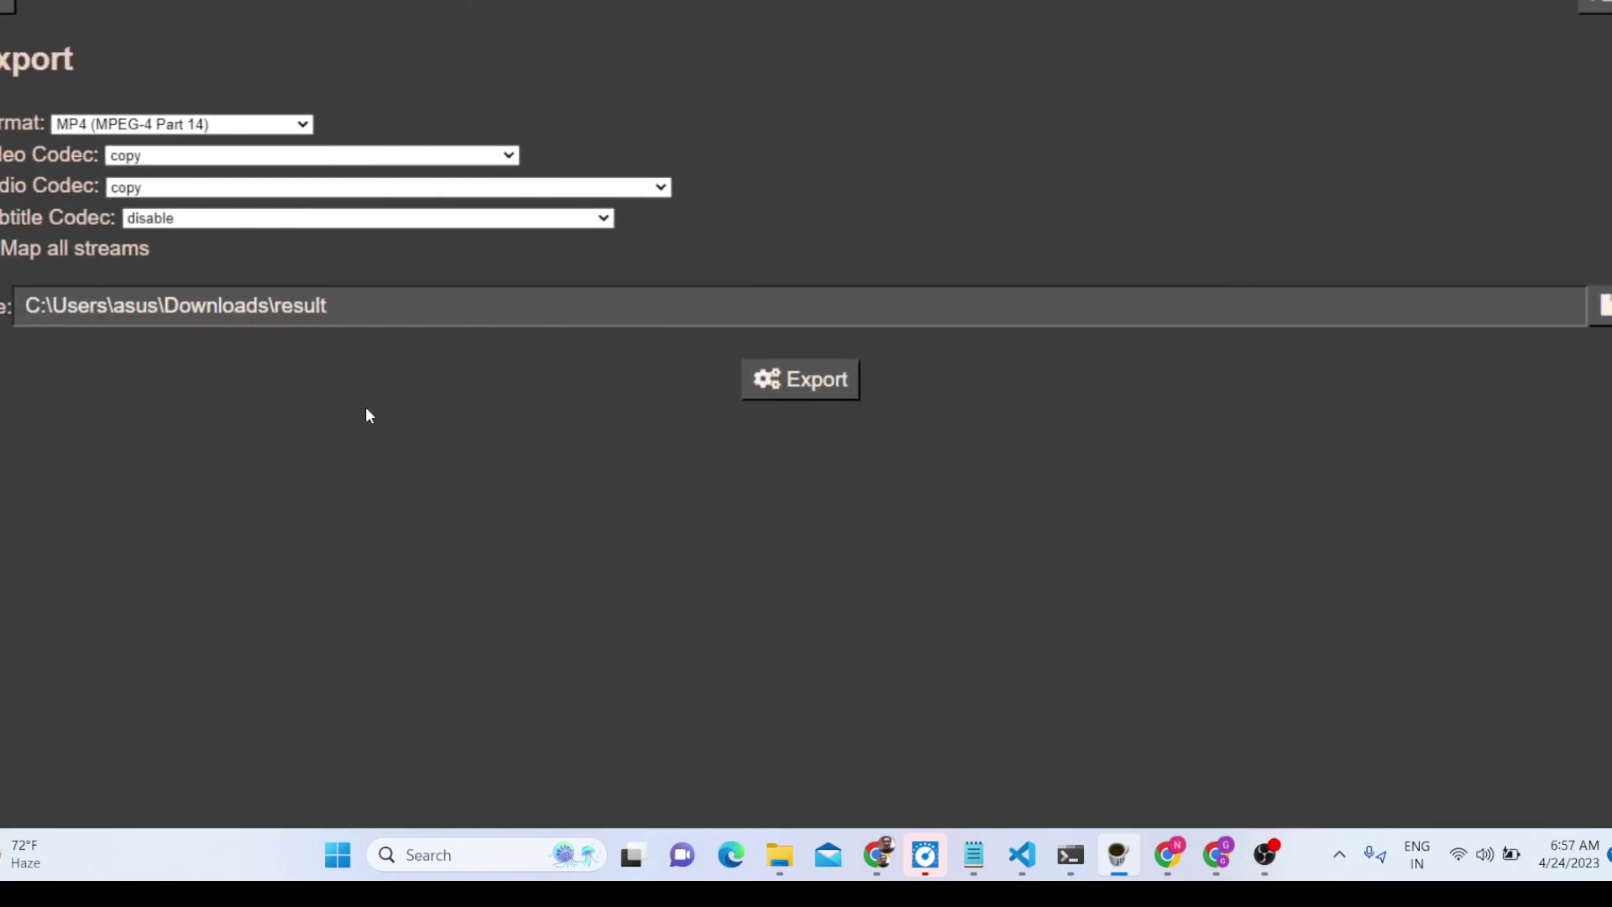
pyautogui.click(805, 388)
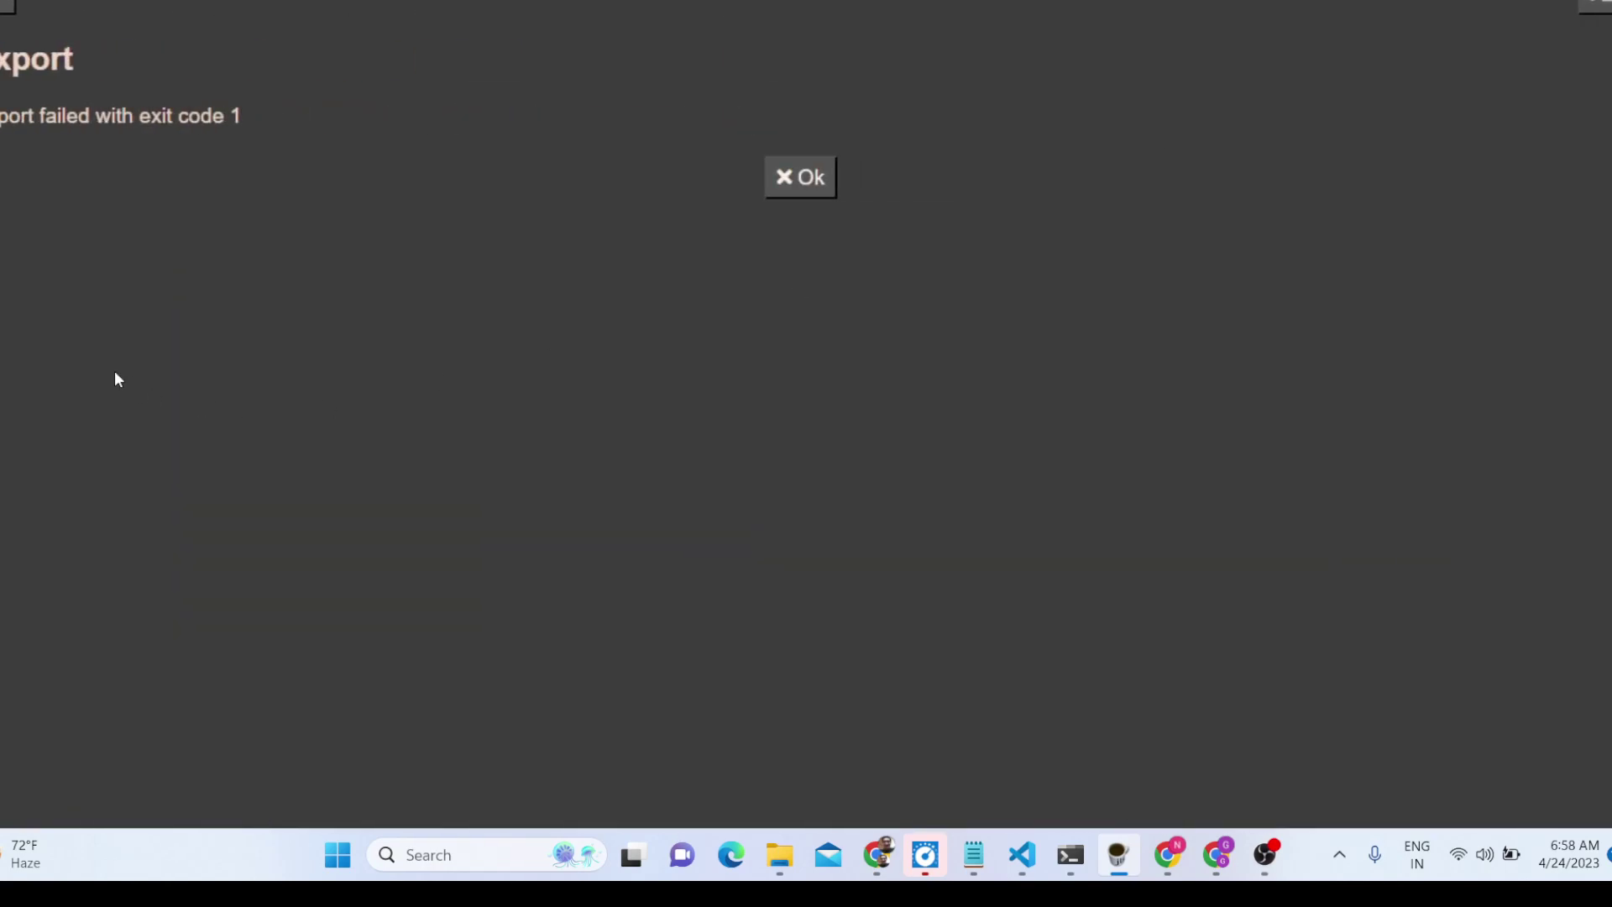
# Add the .mp4 extension to the result output path, export successfully, and open File Explorer
pyautogui.click(810, 187)
pyautogui.click(341, 301)
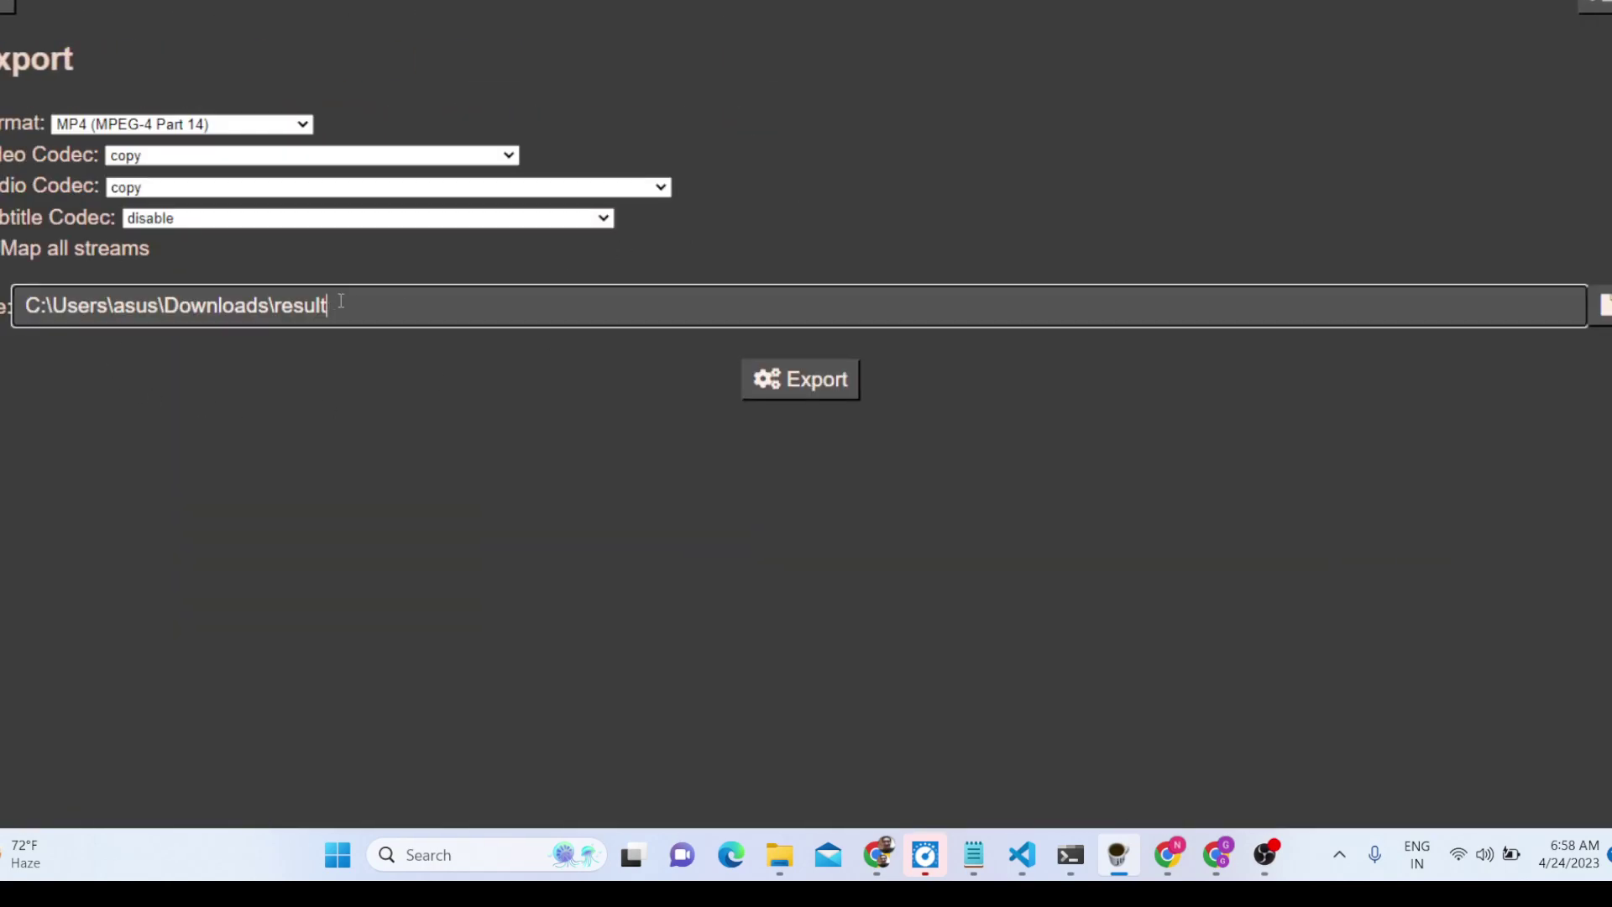
pyautogui.write('.mp4')
pyautogui.hotkey('ctrl', 'a')
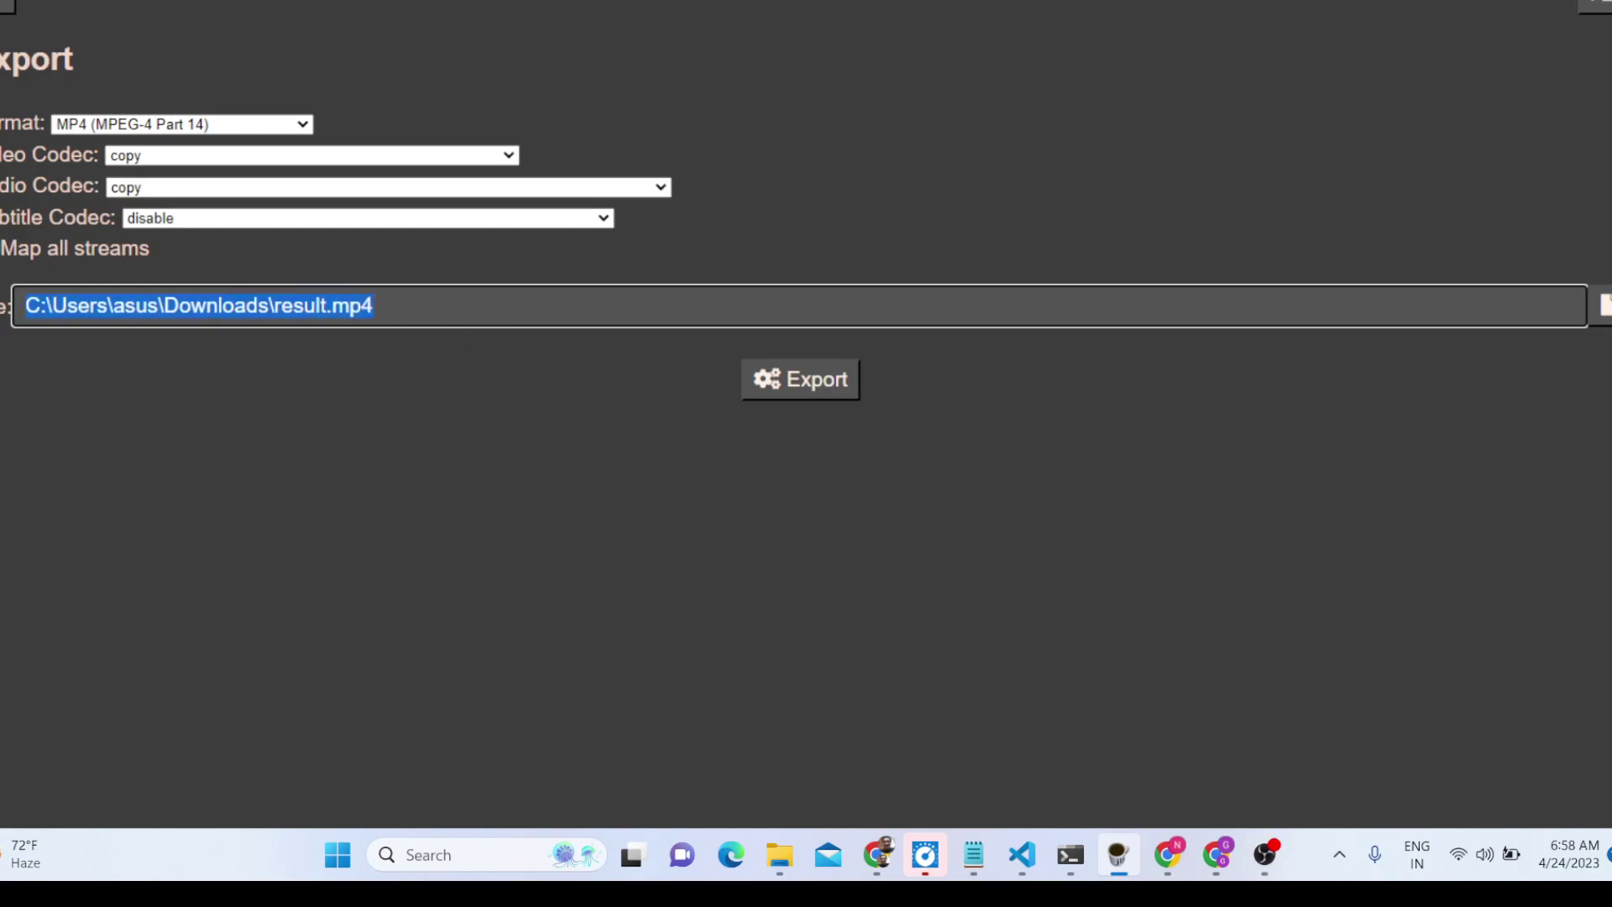
pyautogui.click(845, 380)
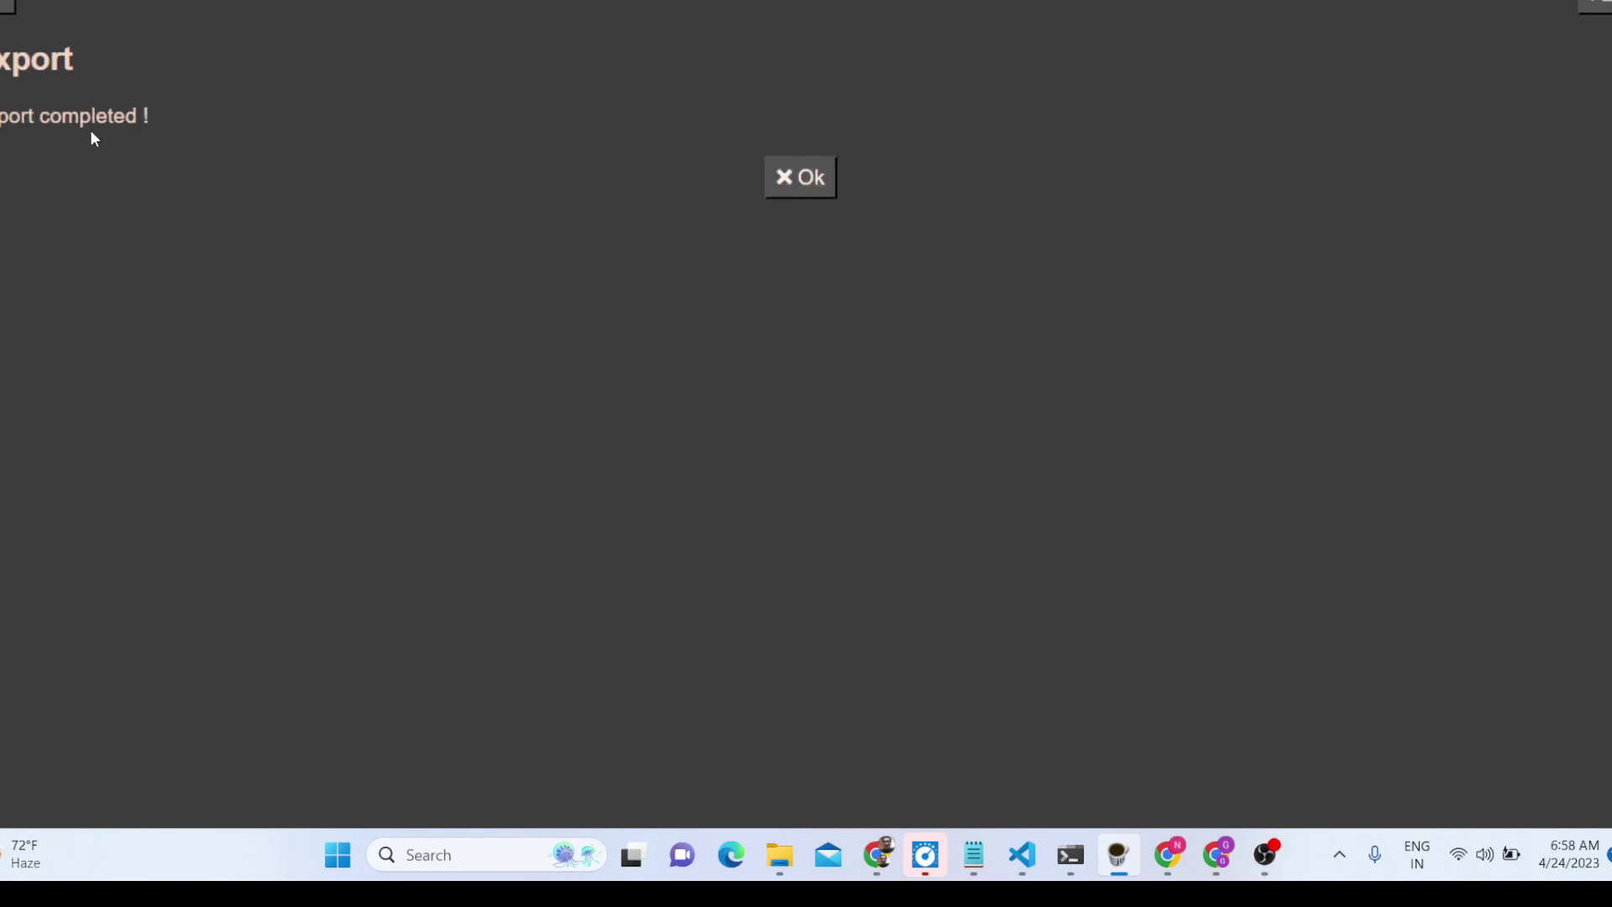
pyautogui.click(792, 193)
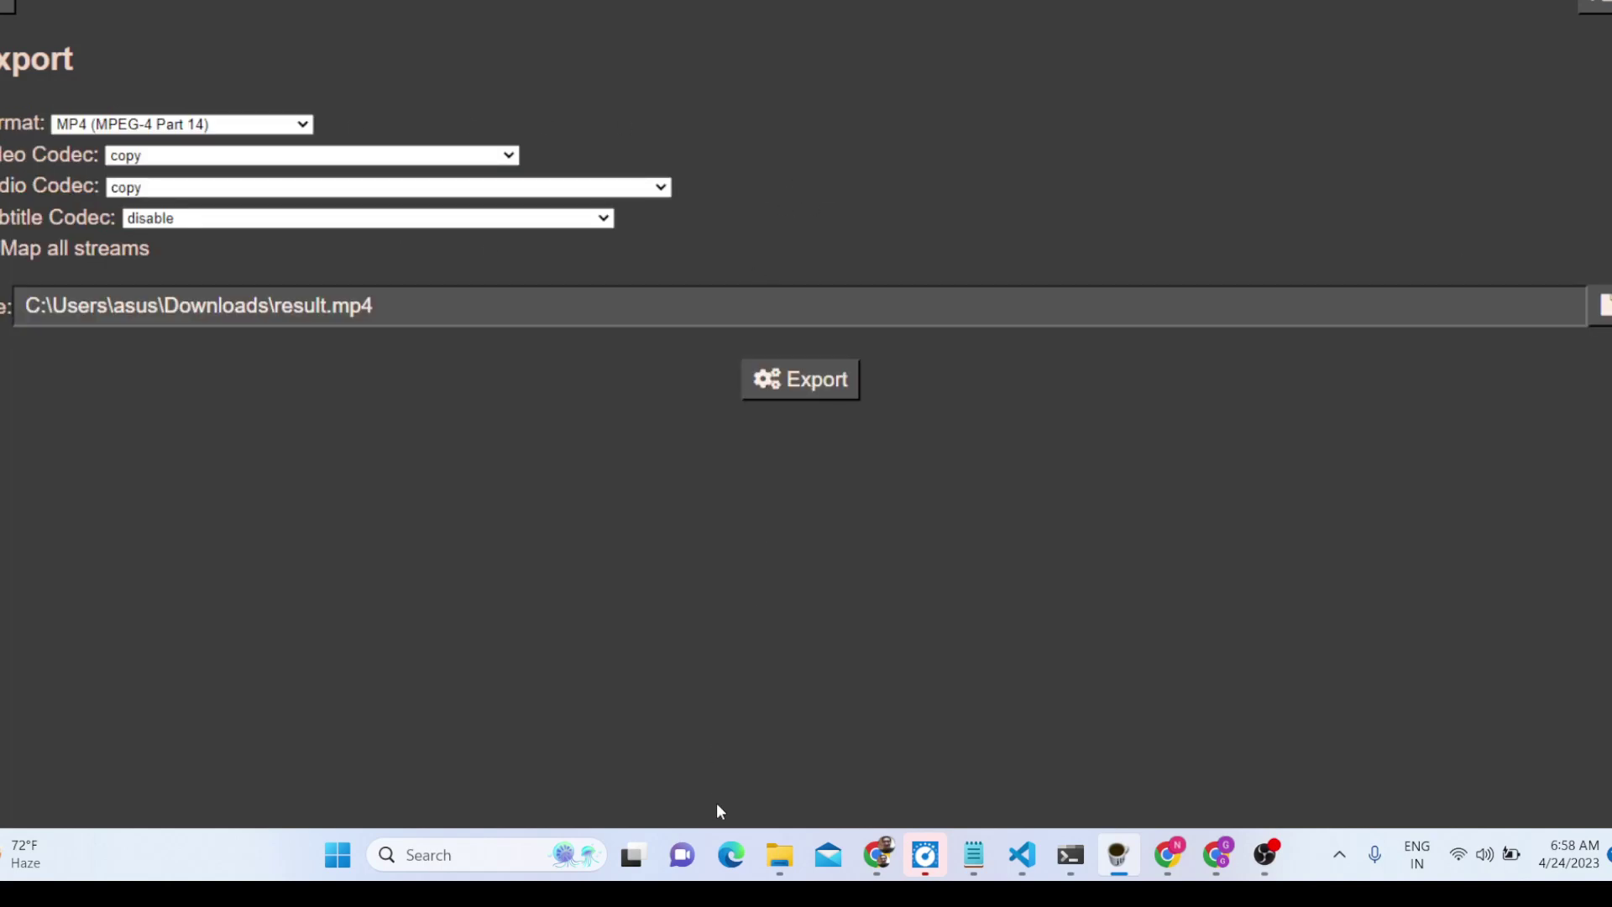
pyautogui.click(780, 854)
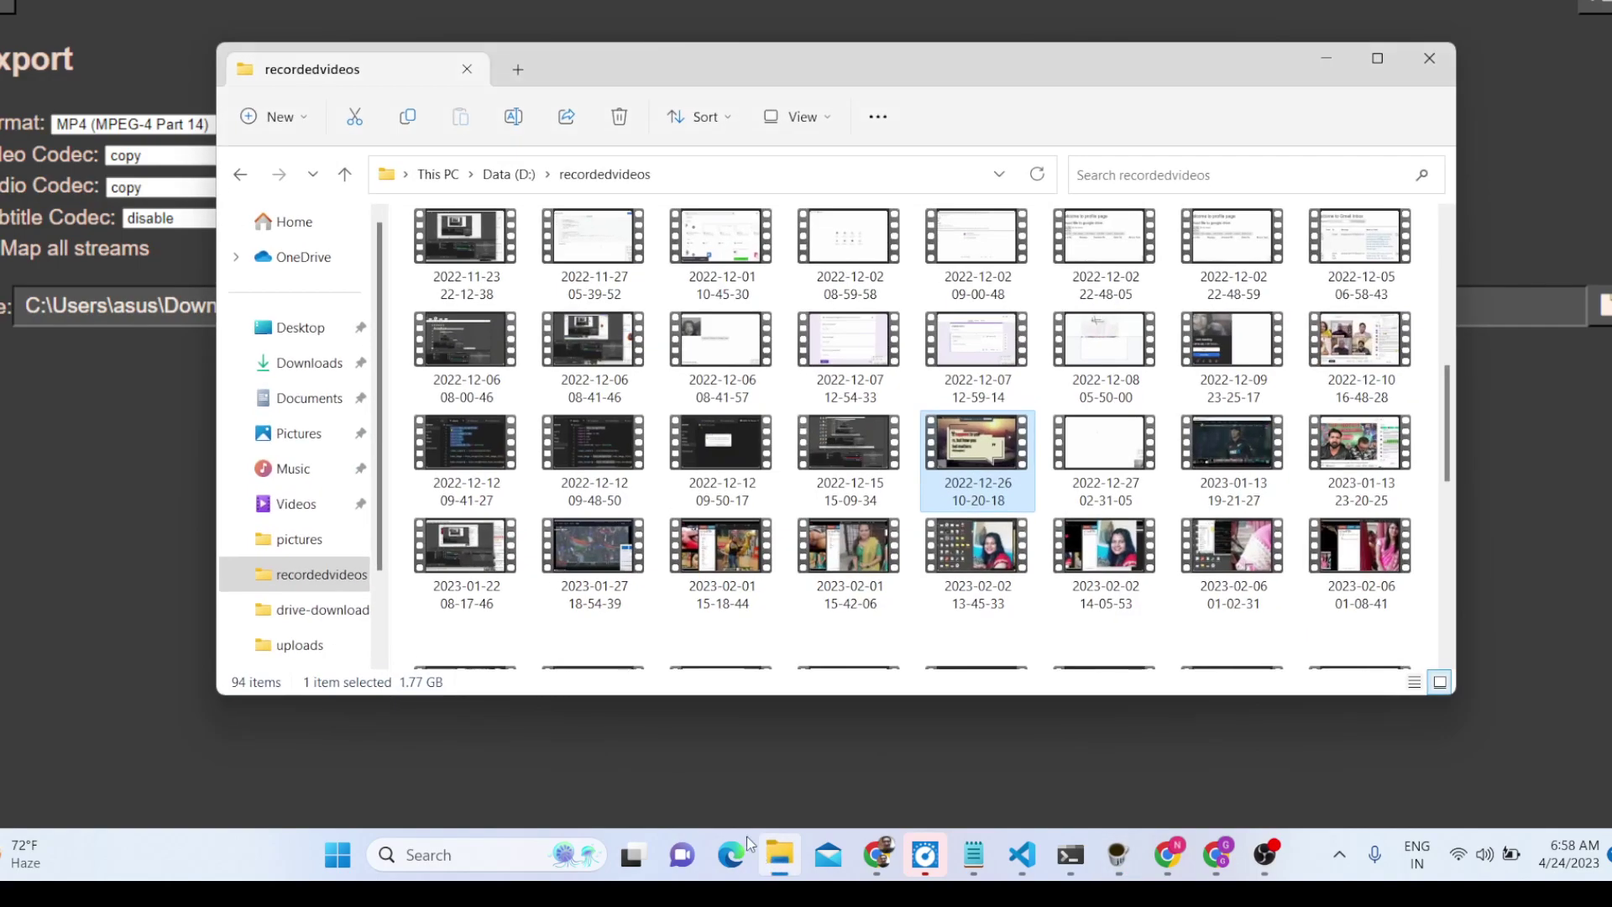
# Play result.mp4 from Downloads in Media Player, seeking about 37 seconds in, then close it
pyautogui.click(338, 360)
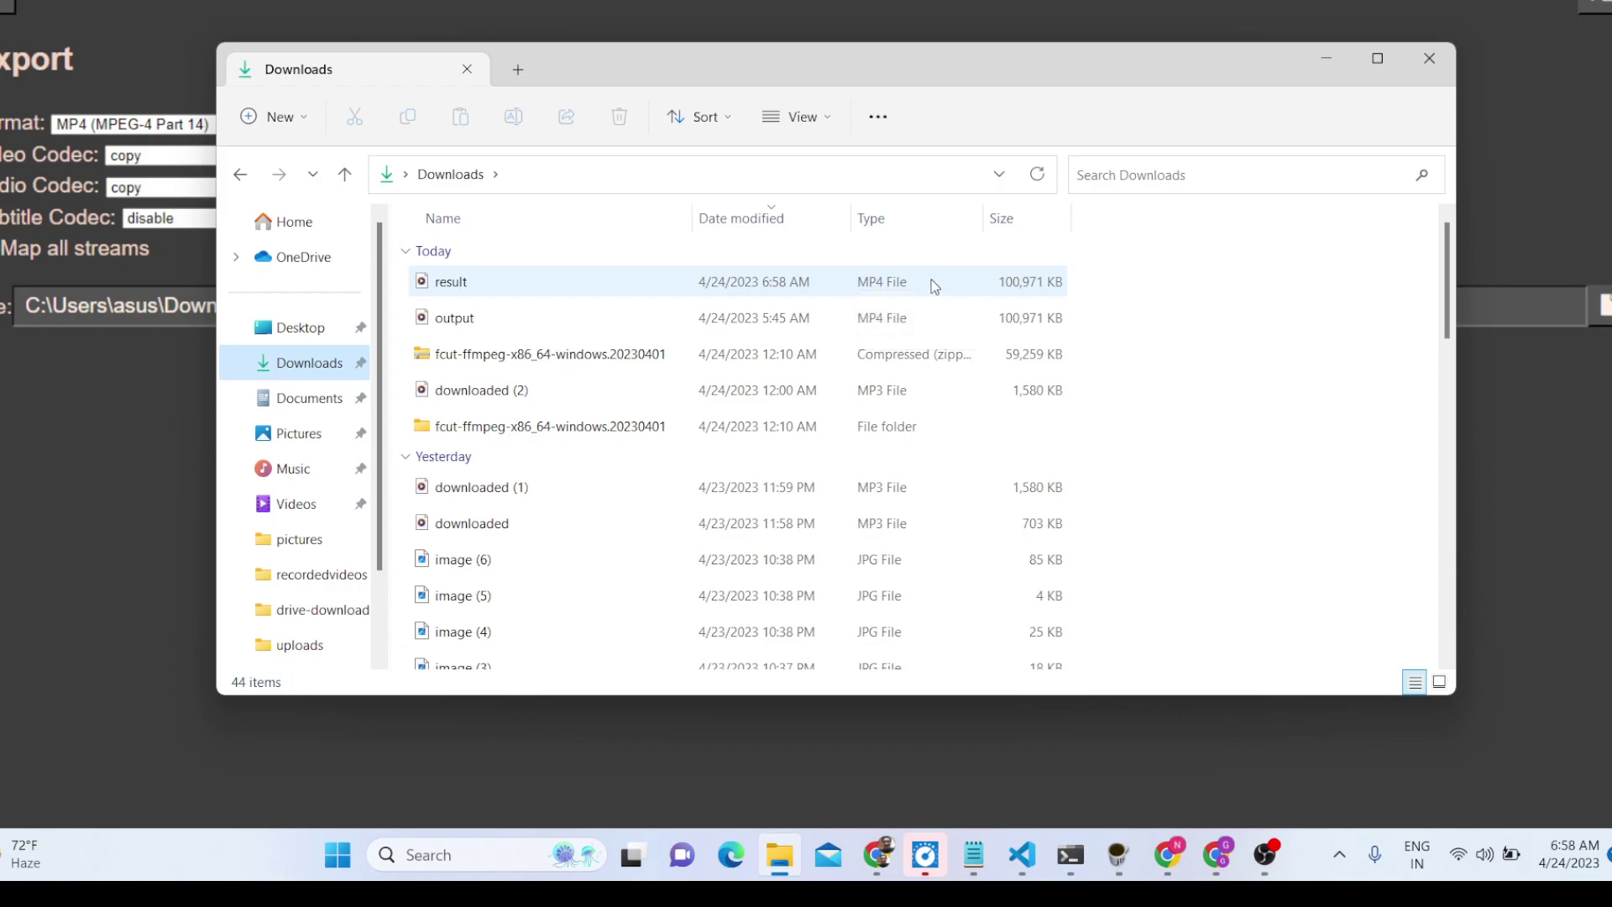
pyautogui.doubleClick(1015, 288)
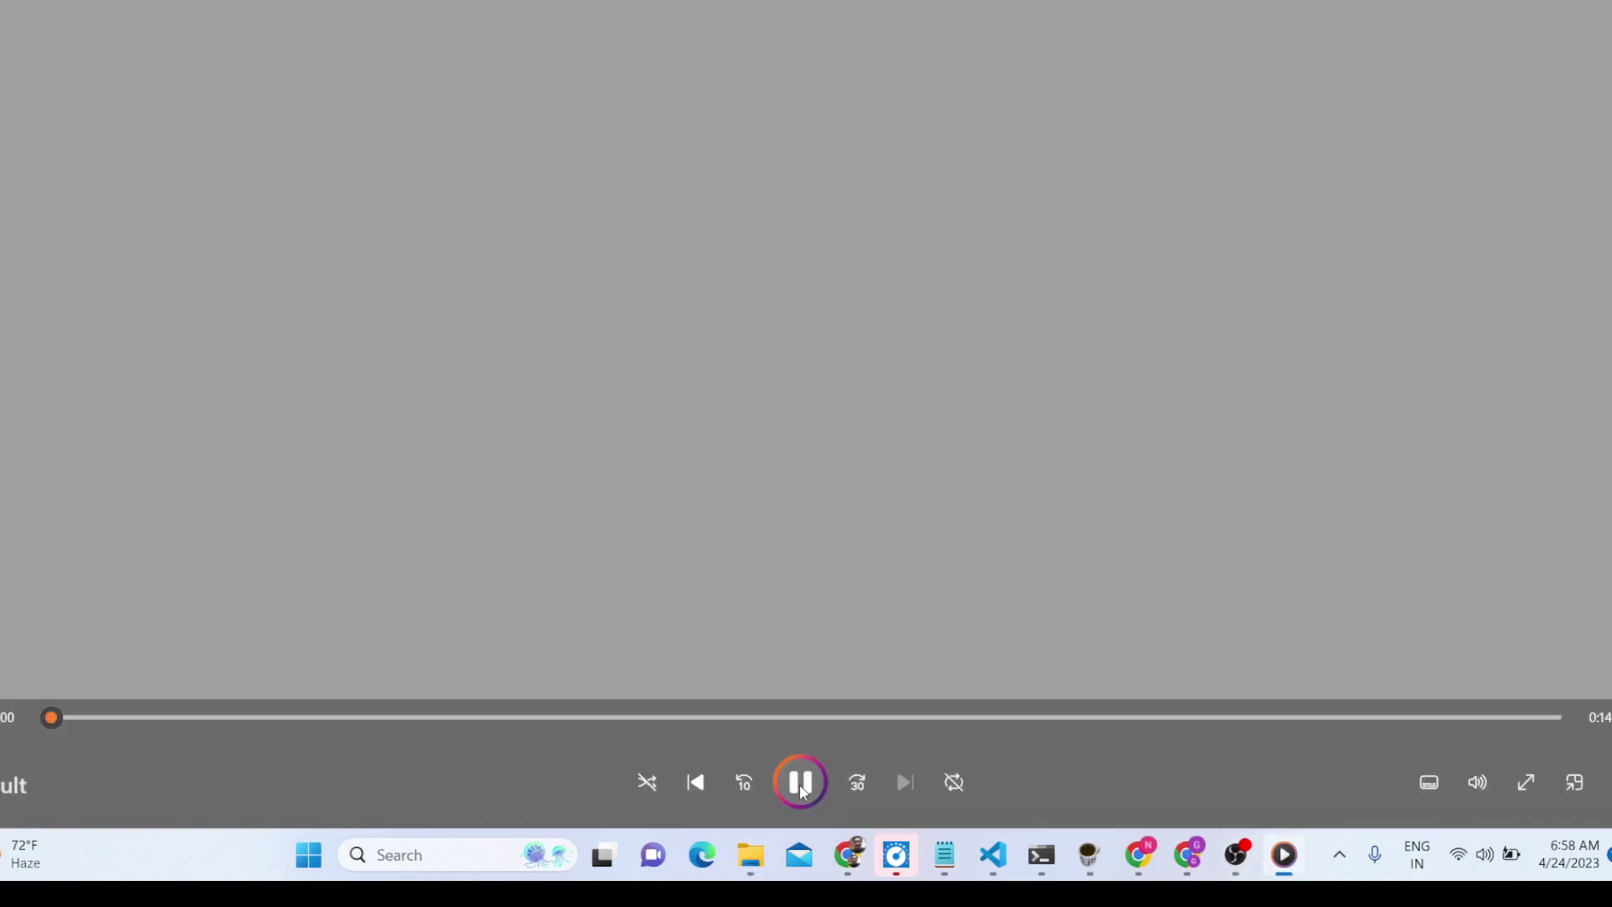
pyautogui.click(804, 793)
pyautogui.moveTo(89, 718)
pyautogui.mouseDown()
pyautogui.moveTo(1478, 718)
pyautogui.moveTo(695, 718)
pyautogui.mouseUp()
pyautogui.hotkey('alt', 'F4')
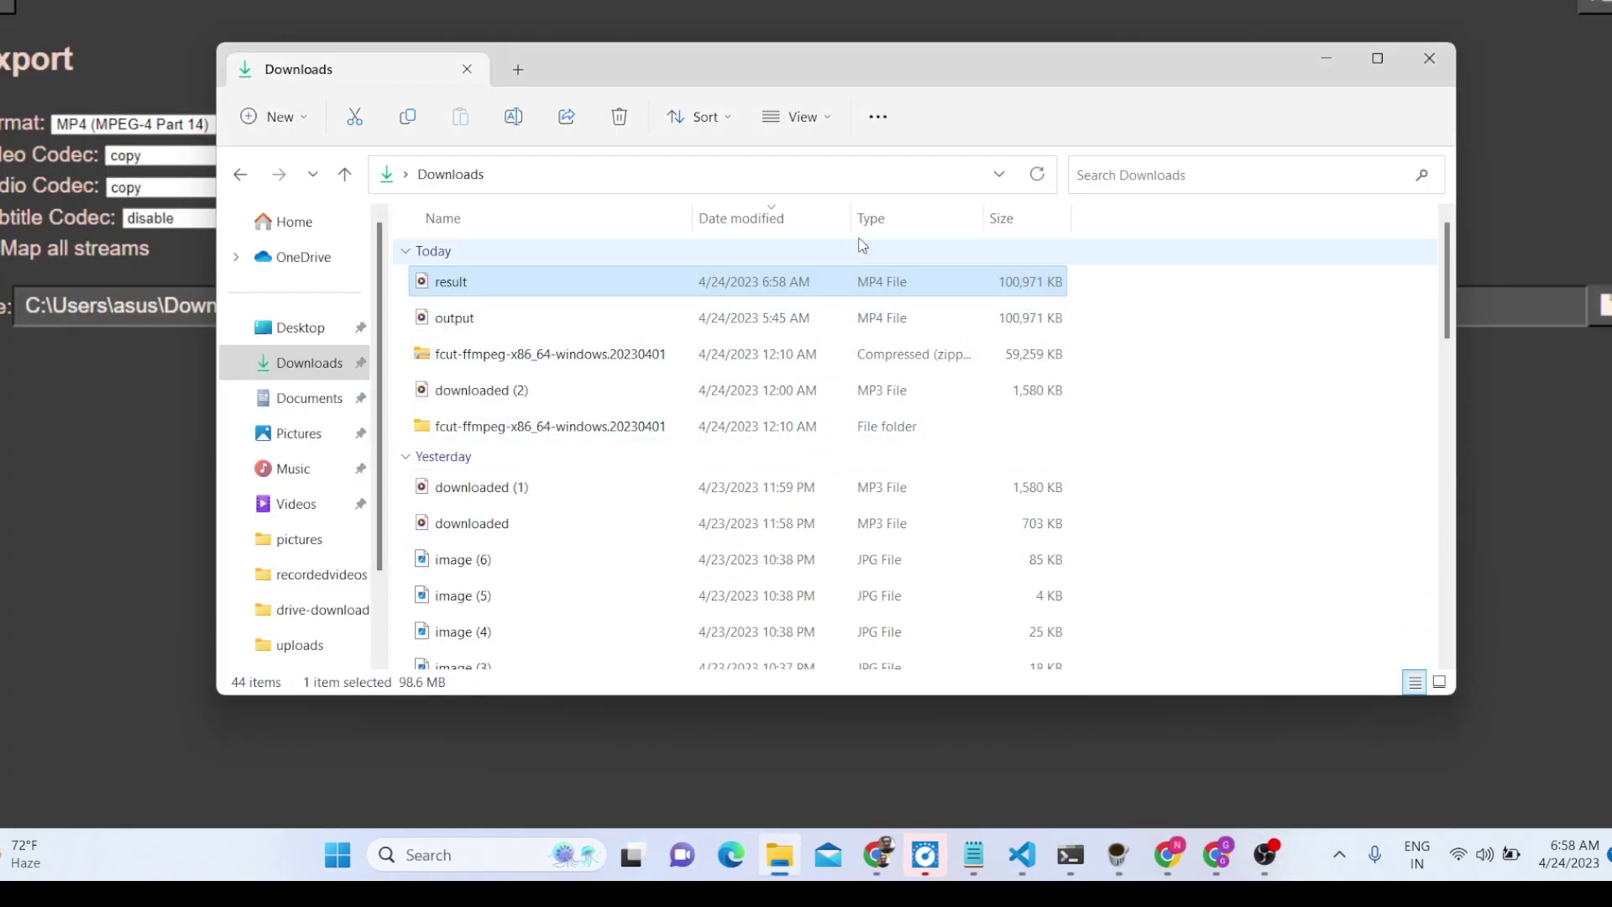
# Open a command prompt in Downloads, type ffmpeg, close it, and minimize File Explorer
pyautogui.click(683, 176)
pyautogui.write('cmd.exe')
pyautogui.press('Return')
pyautogui.write('f')
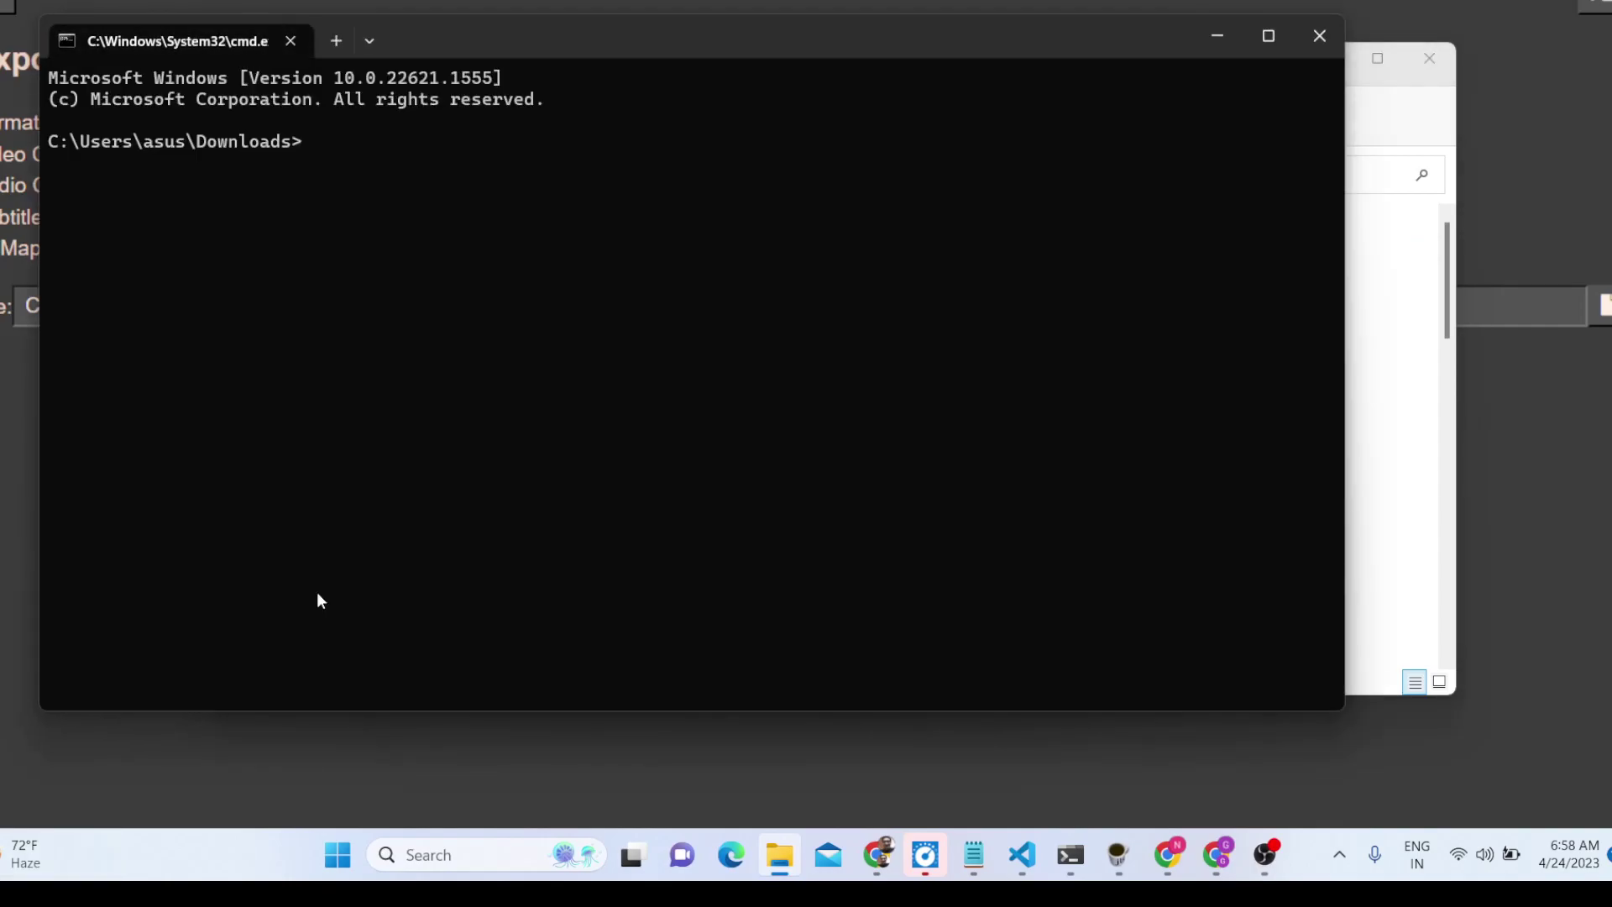
pyautogui.write('fmpeg')
pyautogui.click(1322, 35)
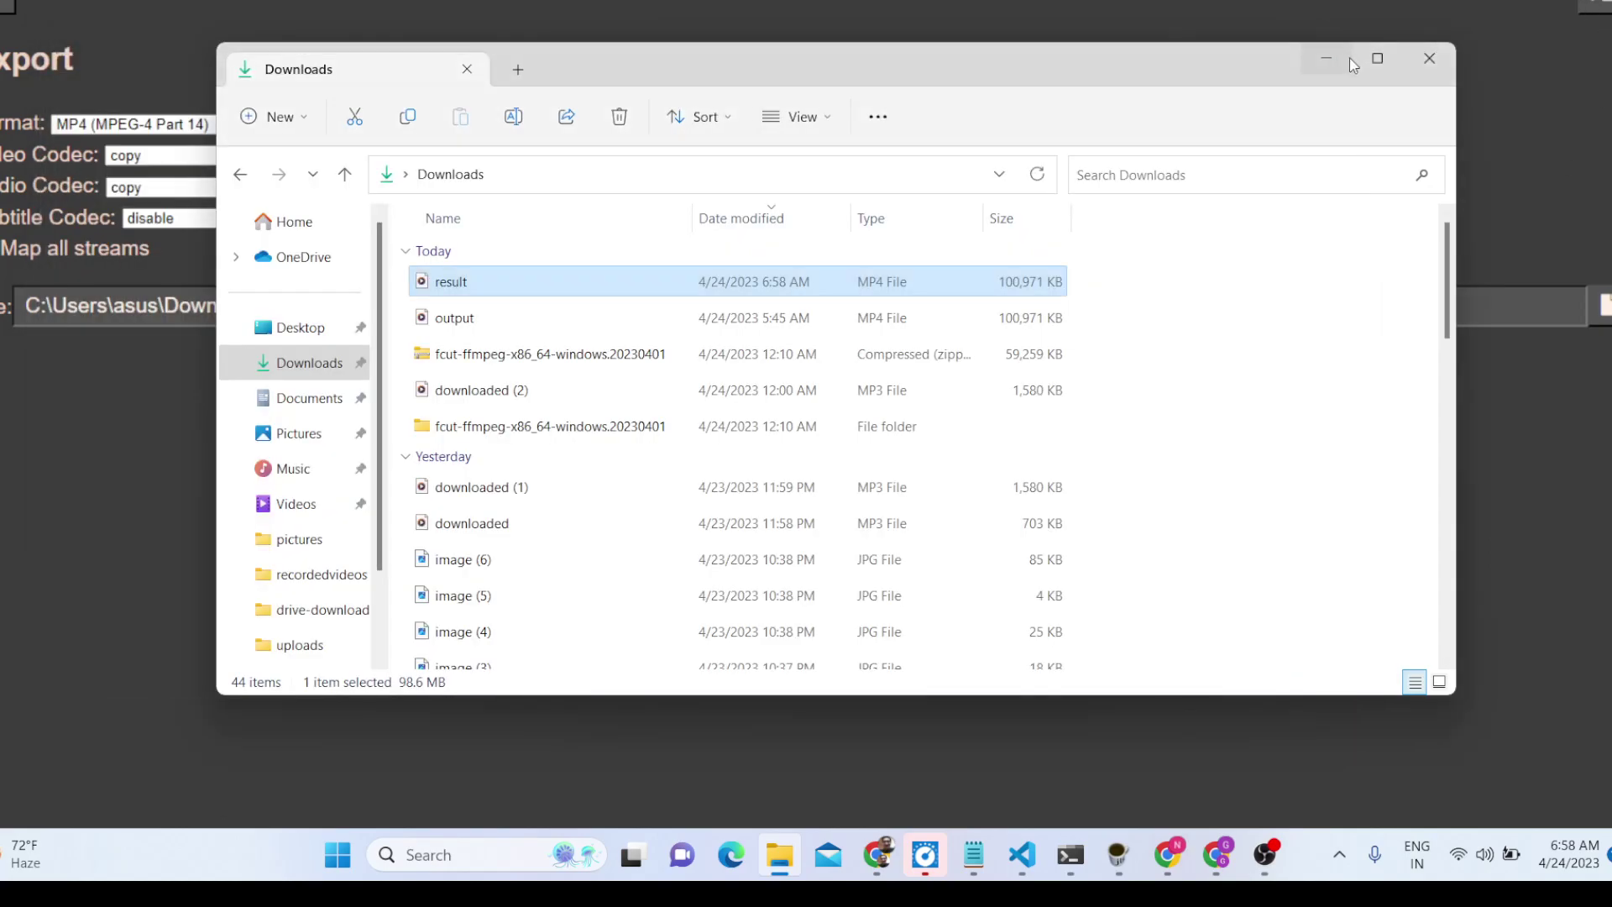
pyautogui.click(1339, 59)
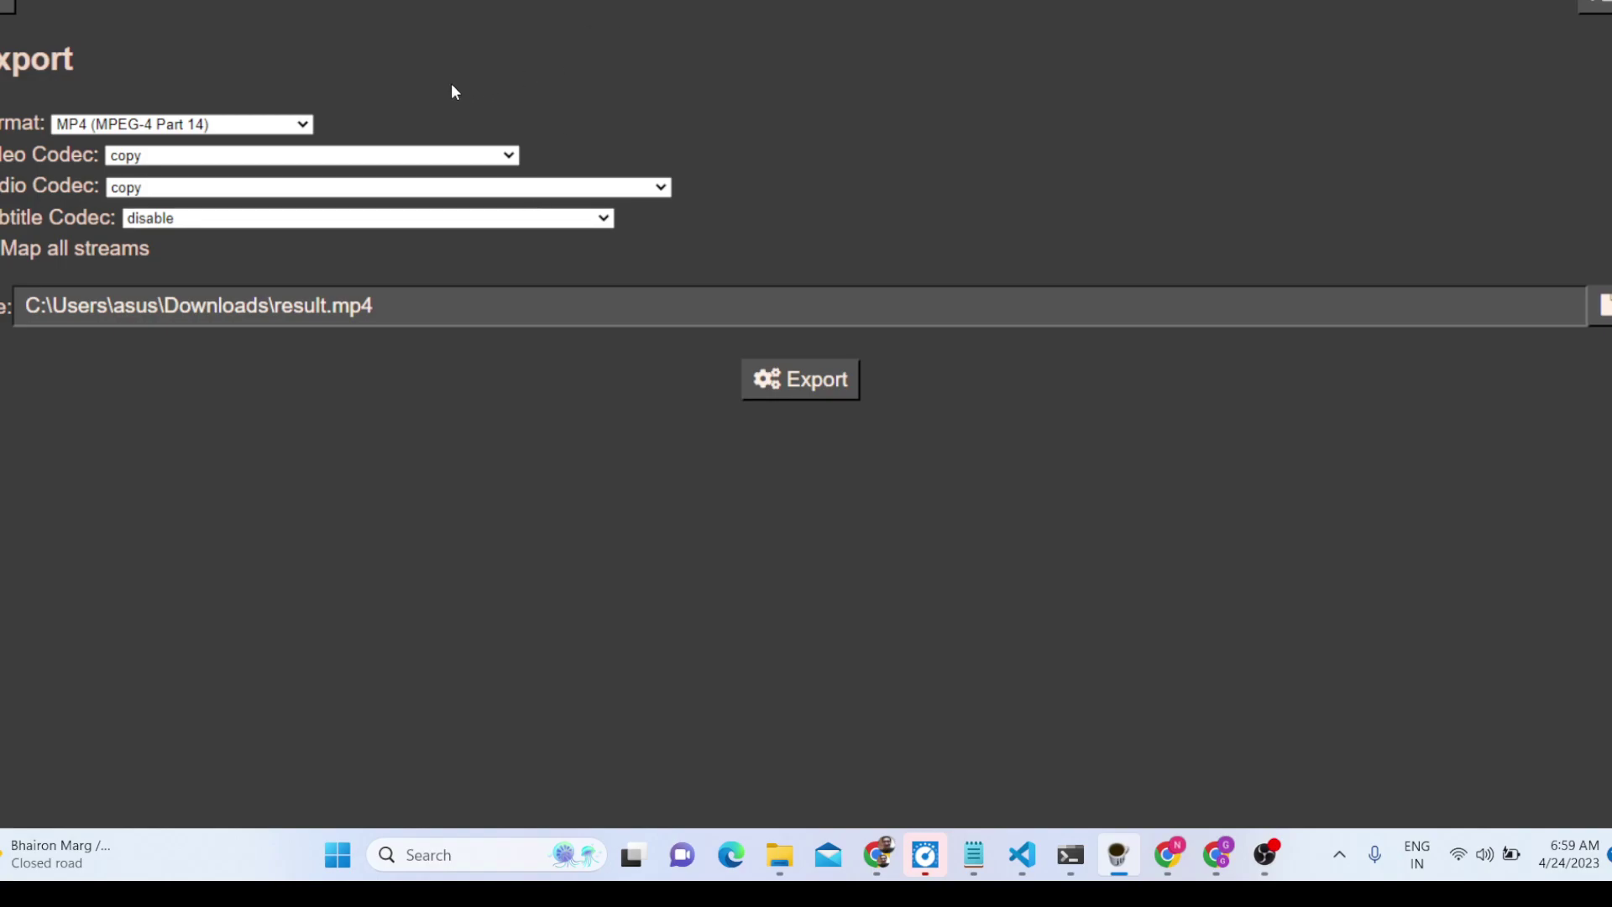
# Close the Export screen and preview the recording between 3:14 and 11:41, ending at 6:49
pyautogui.press('Escape')
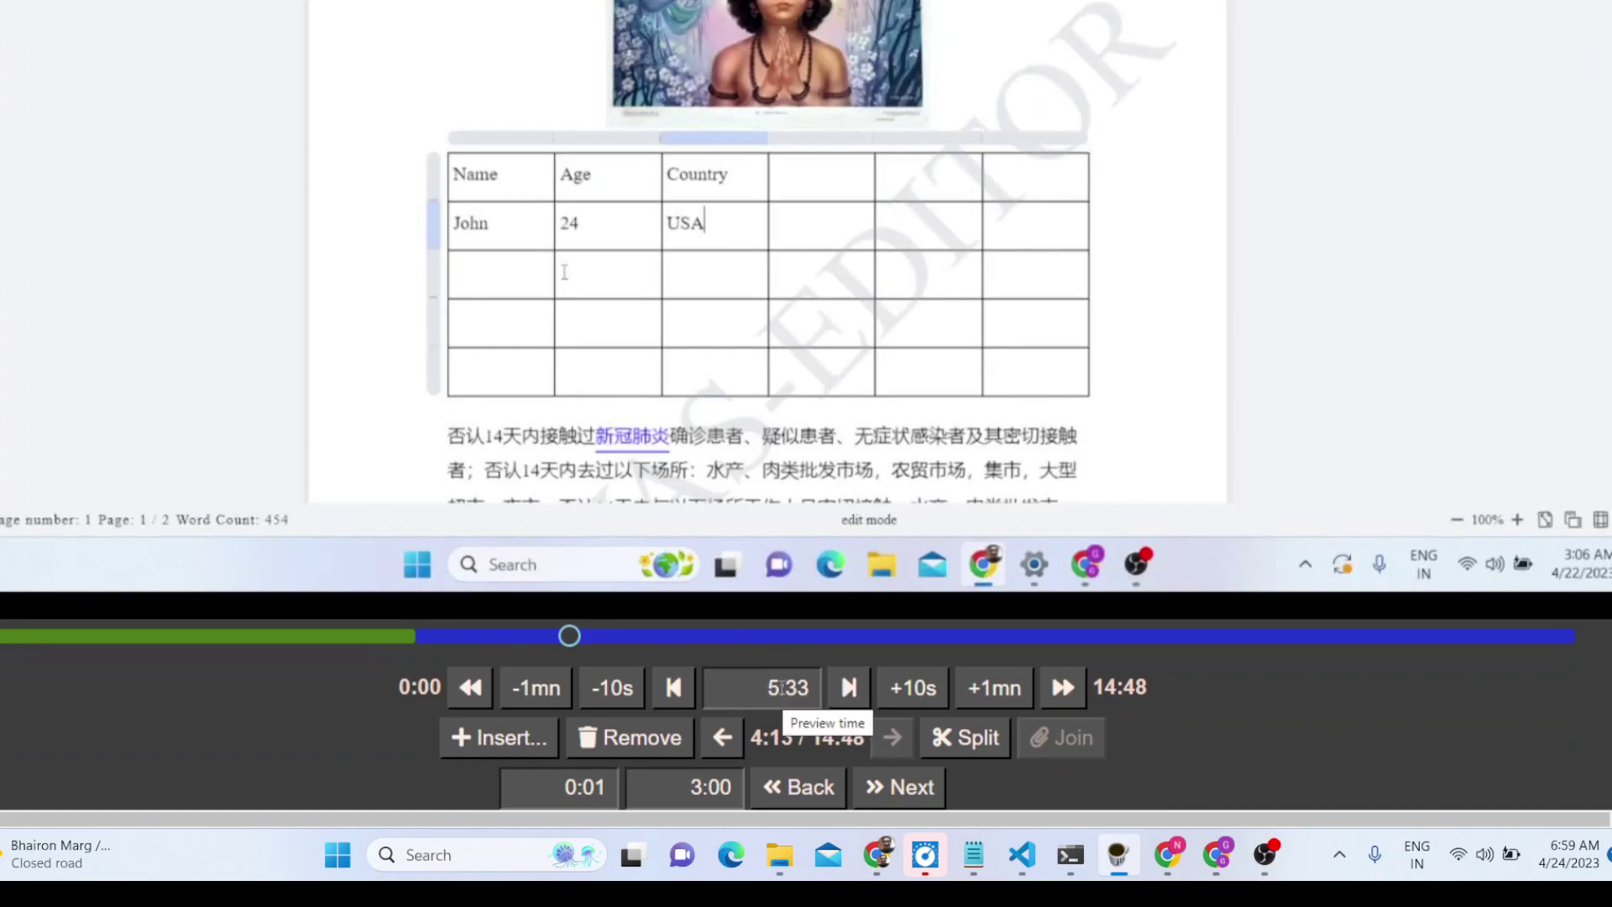
pyautogui.click(782, 688)
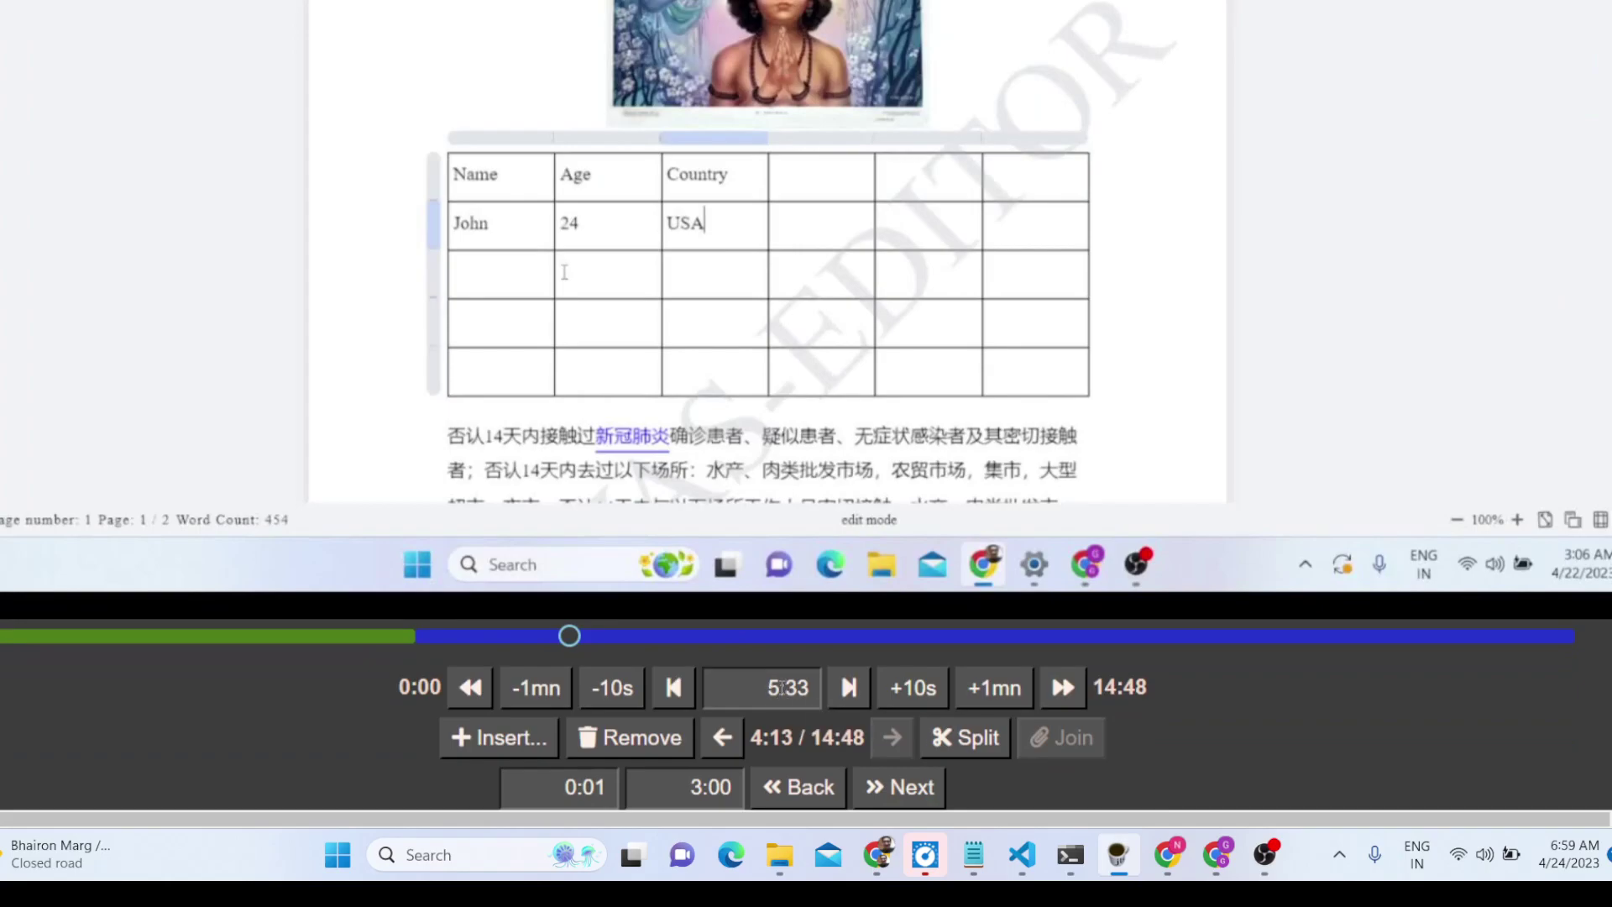
pyautogui.moveTo(575, 637); pyautogui.dragTo(812, 636)
pyautogui.click(923, 637)
pyautogui.click(622, 636)
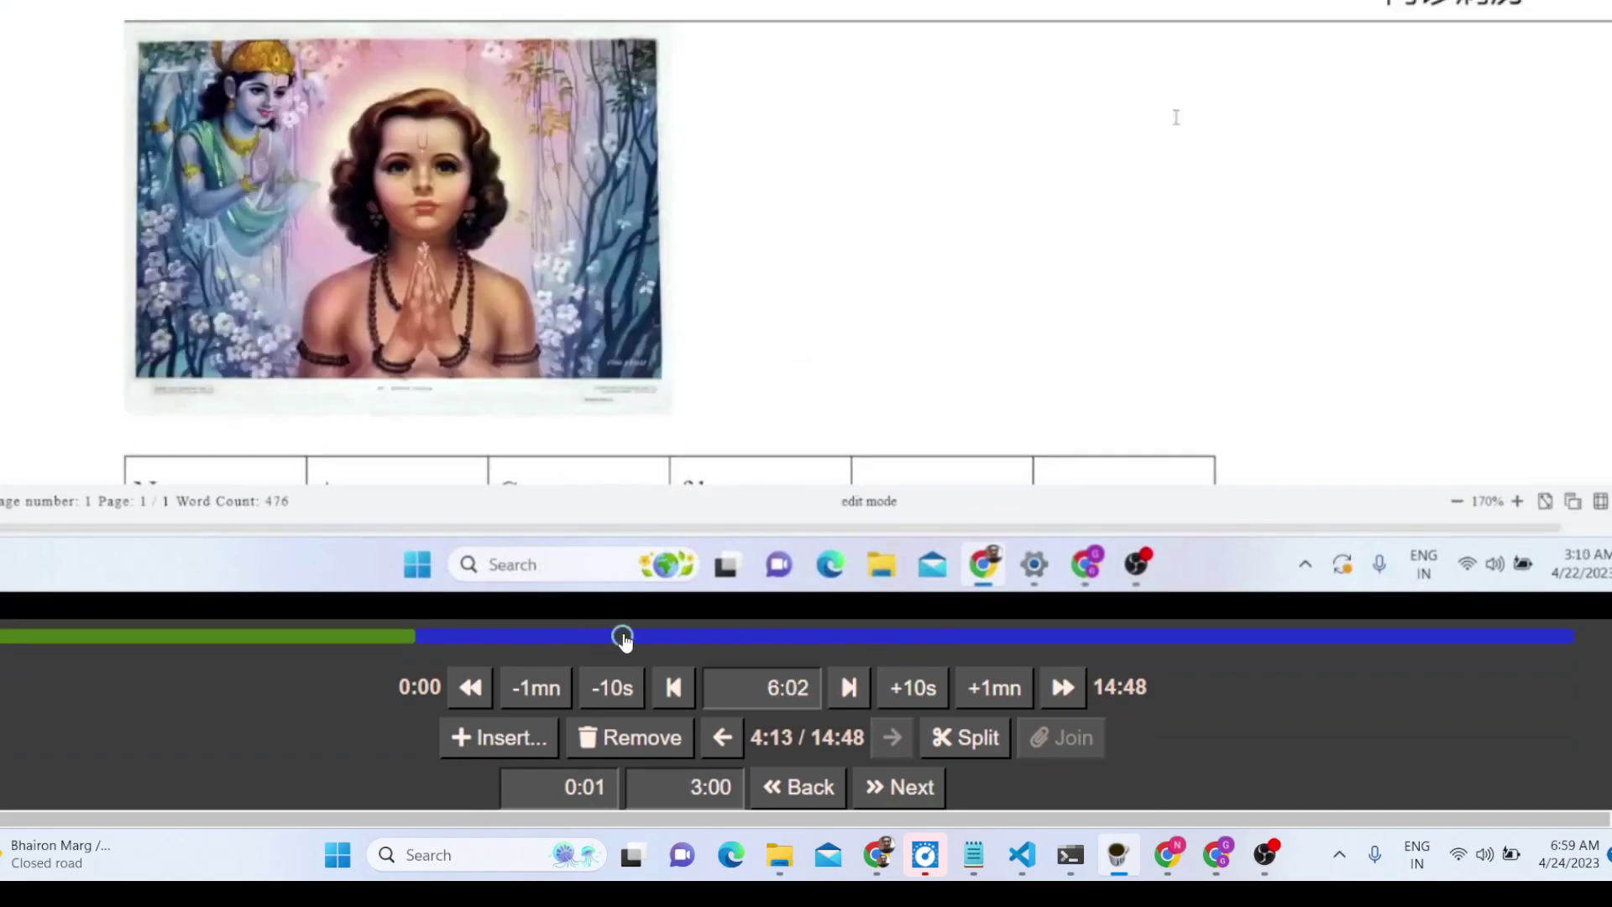
pyautogui.click(1075, 637)
pyautogui.click(1249, 636)
pyautogui.click(624, 637)
pyautogui.click(345, 636)
pyautogui.click(621, 636)
pyautogui.click(865, 637)
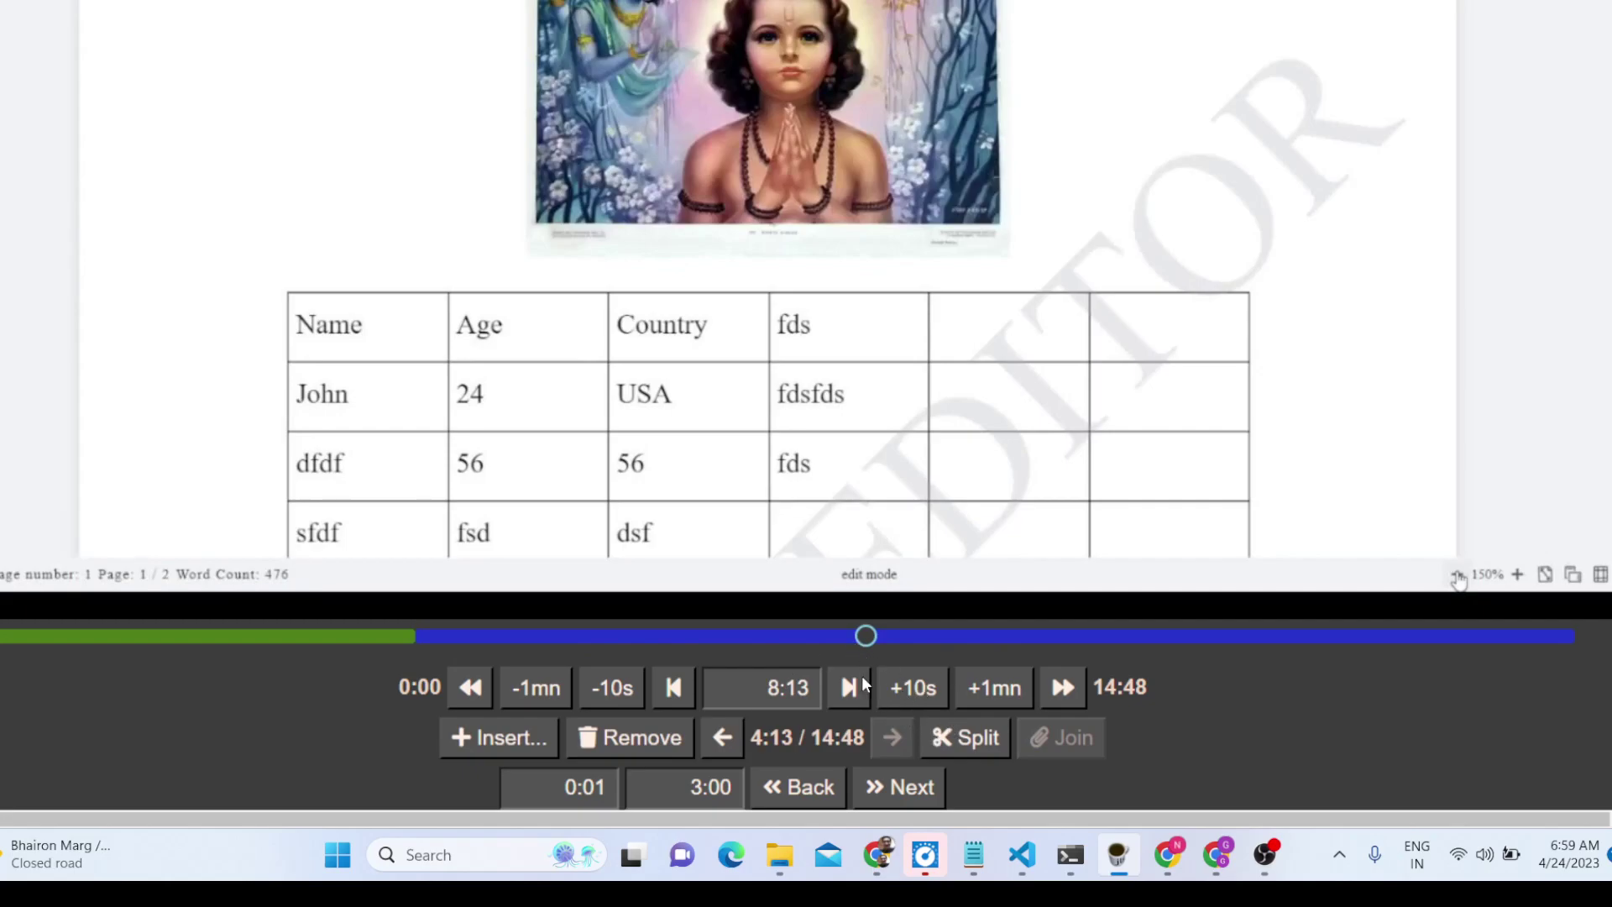
pyautogui.click(713, 638)
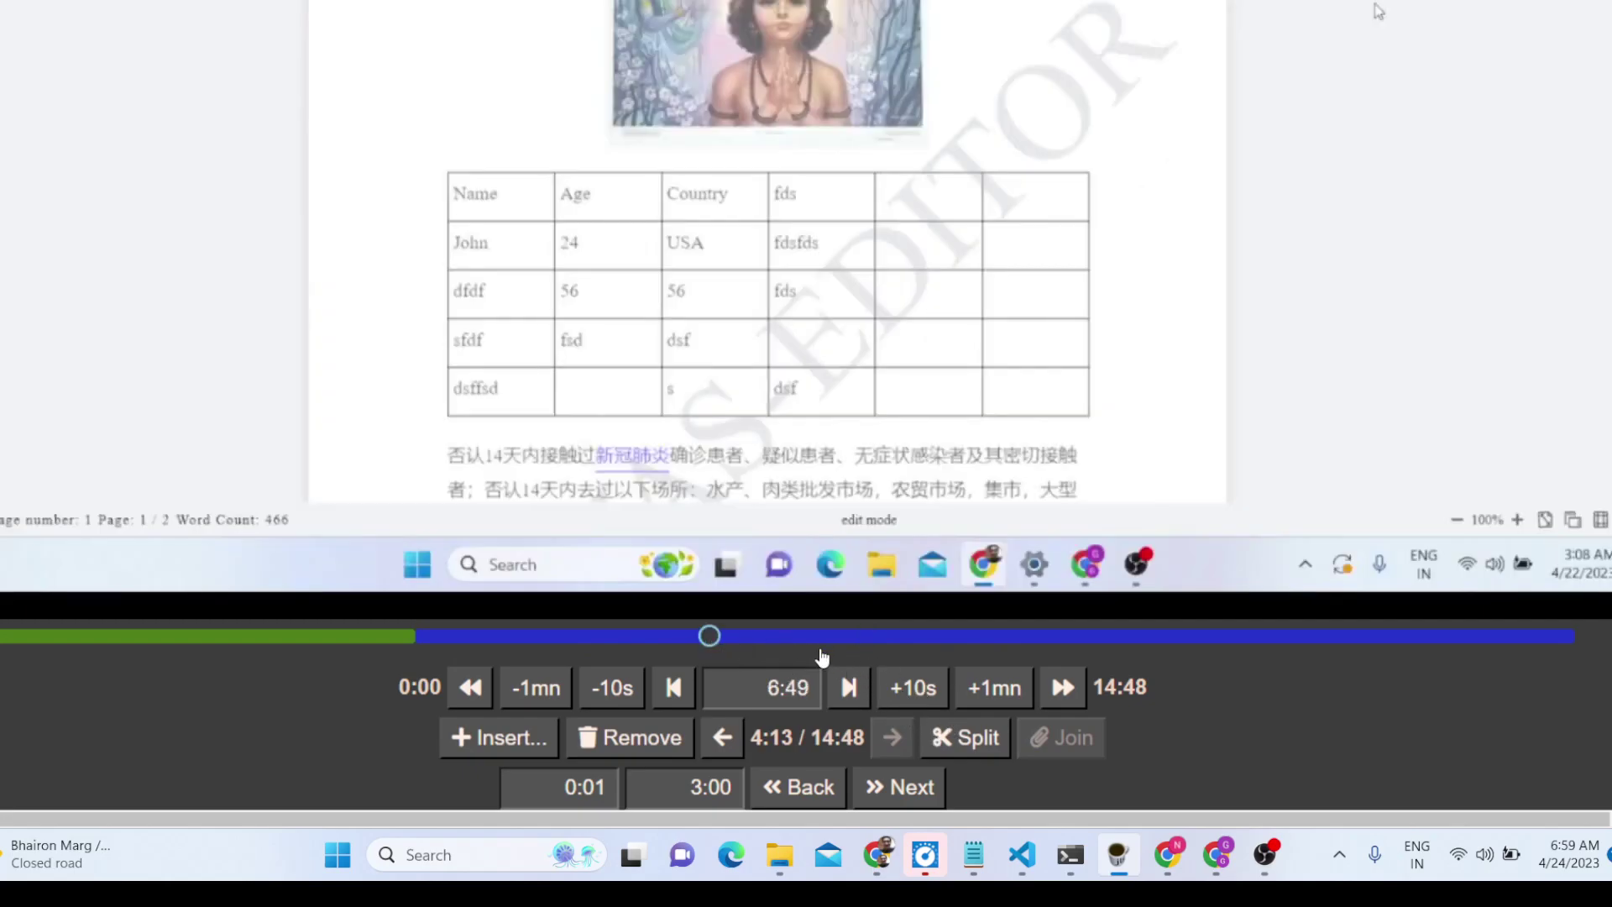
# Split the recording at 8:40, select the later part, and remove it
pyautogui.click(915, 638)
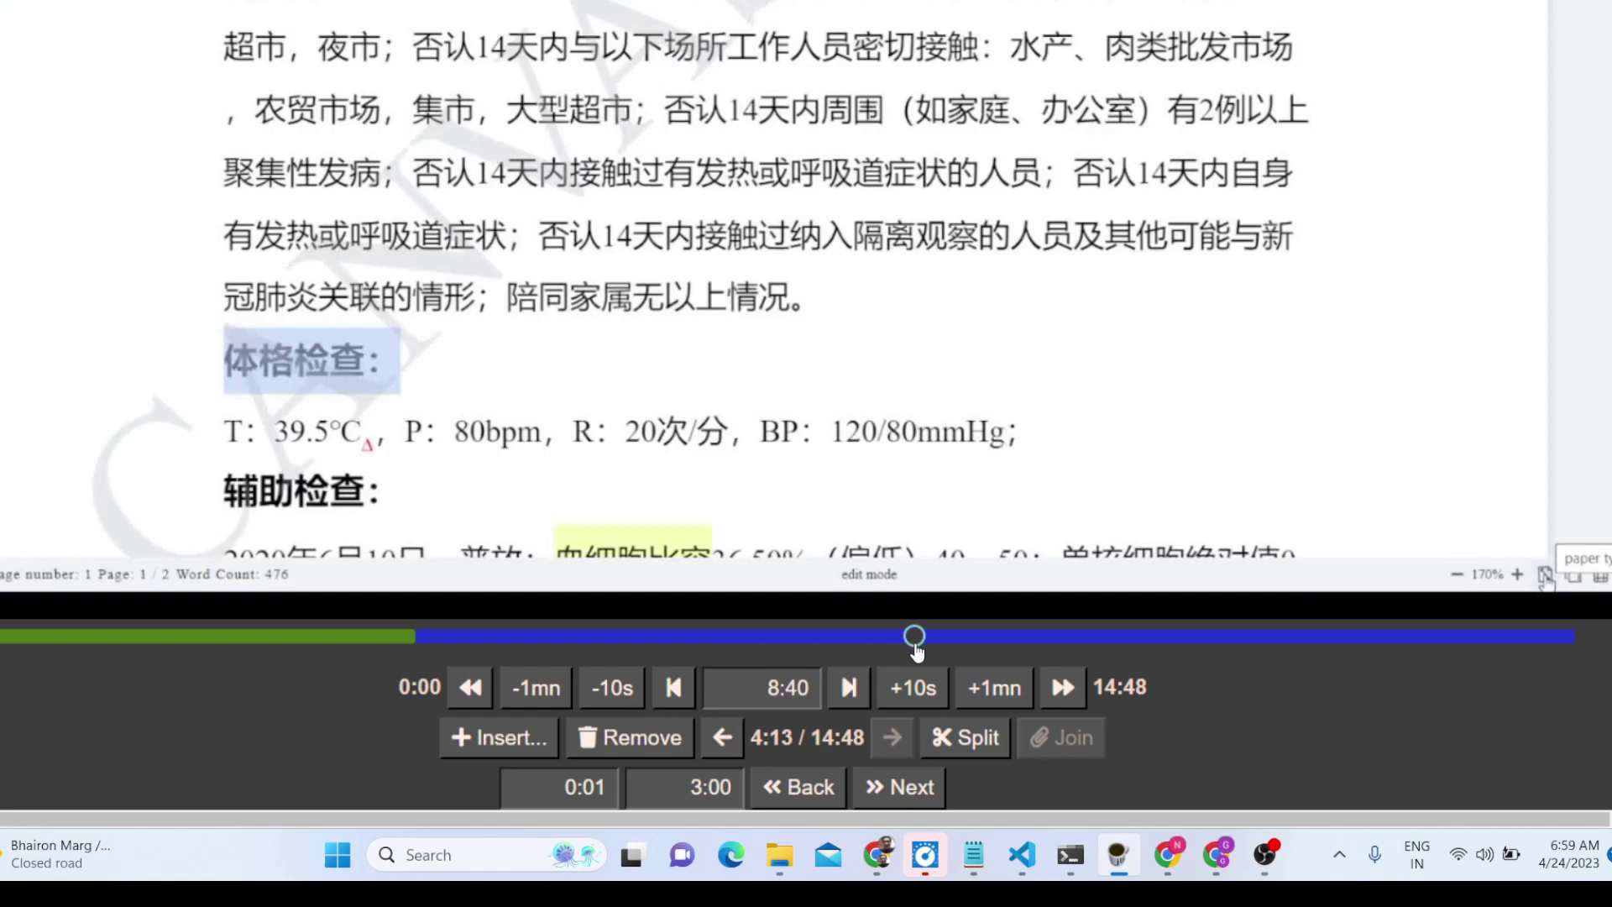
pyautogui.click(971, 738)
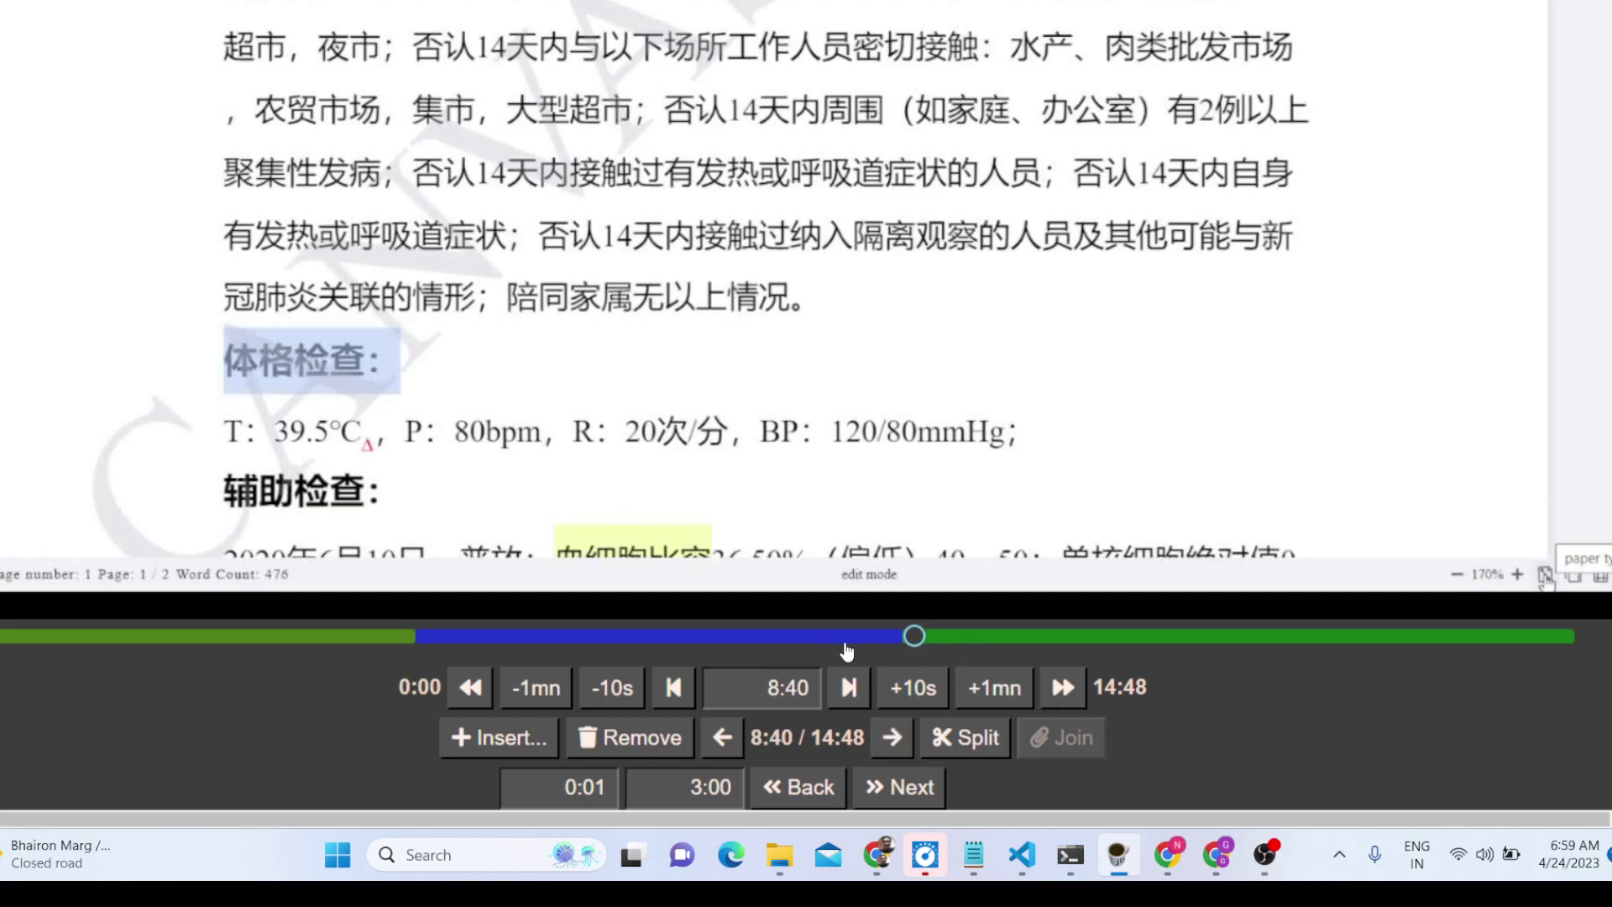
pyautogui.click(962, 636)
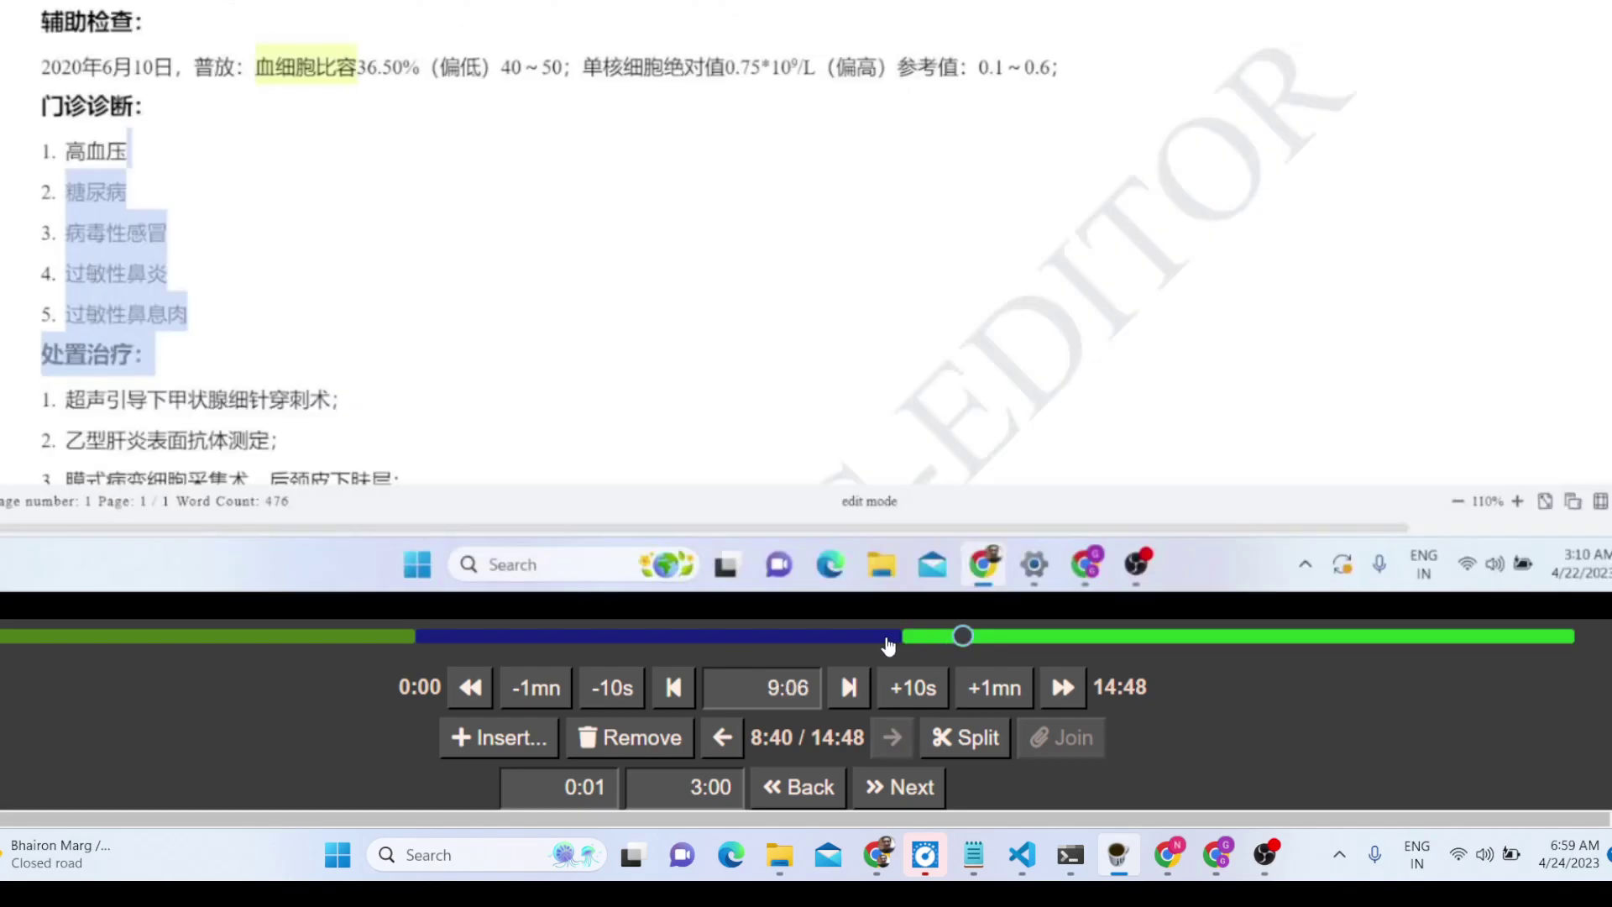
pyautogui.click(842, 637)
pyautogui.click(929, 638)
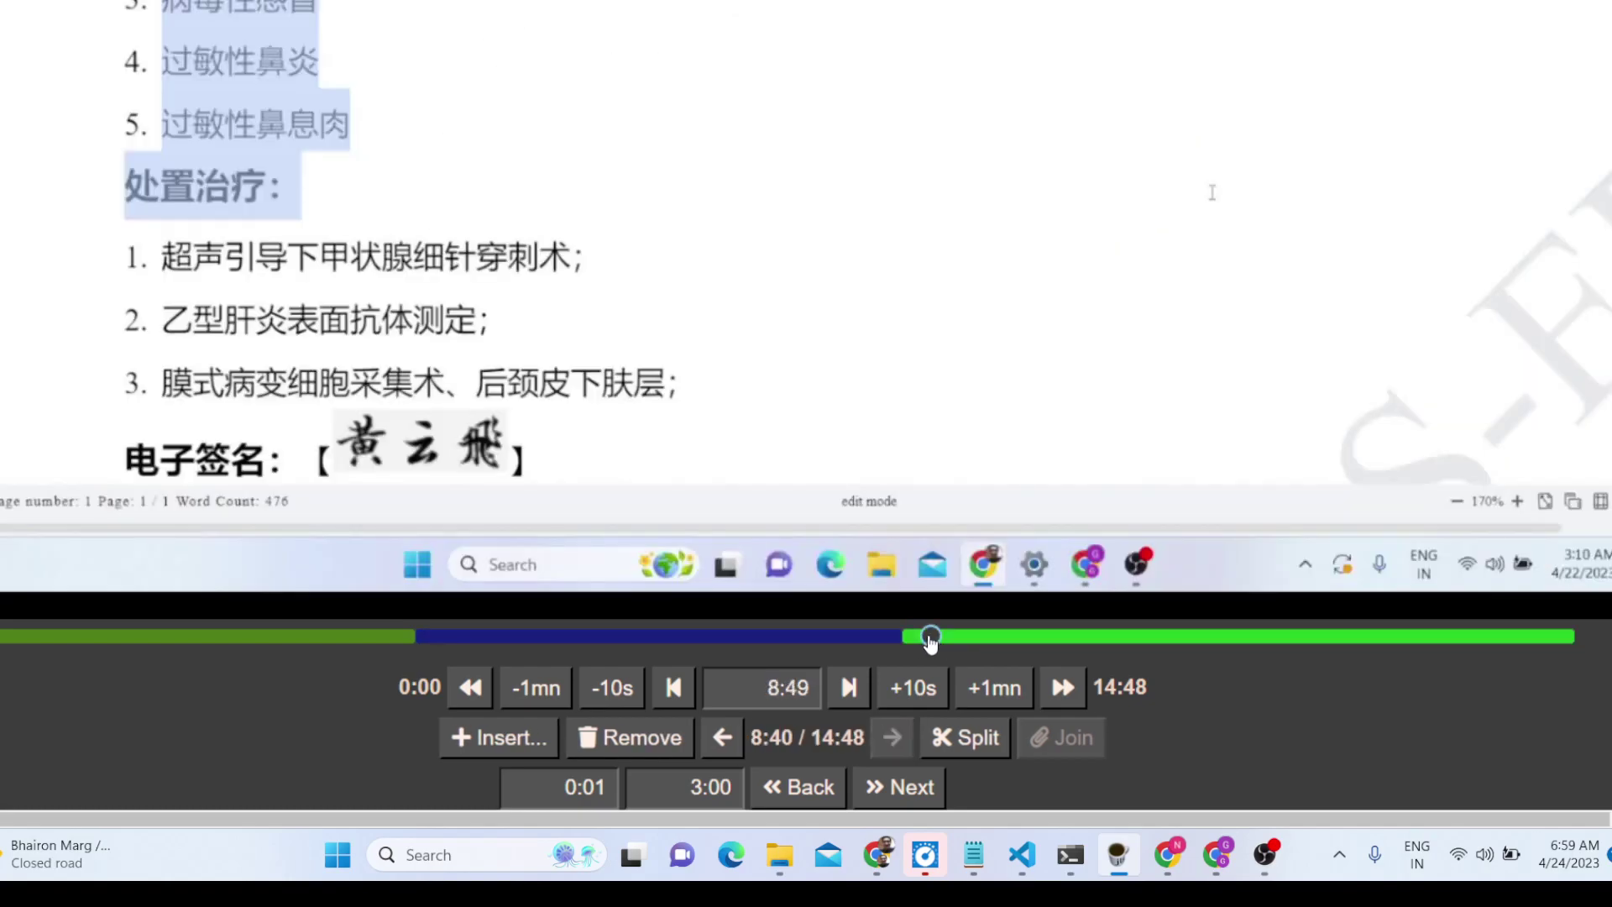
pyautogui.click(643, 739)
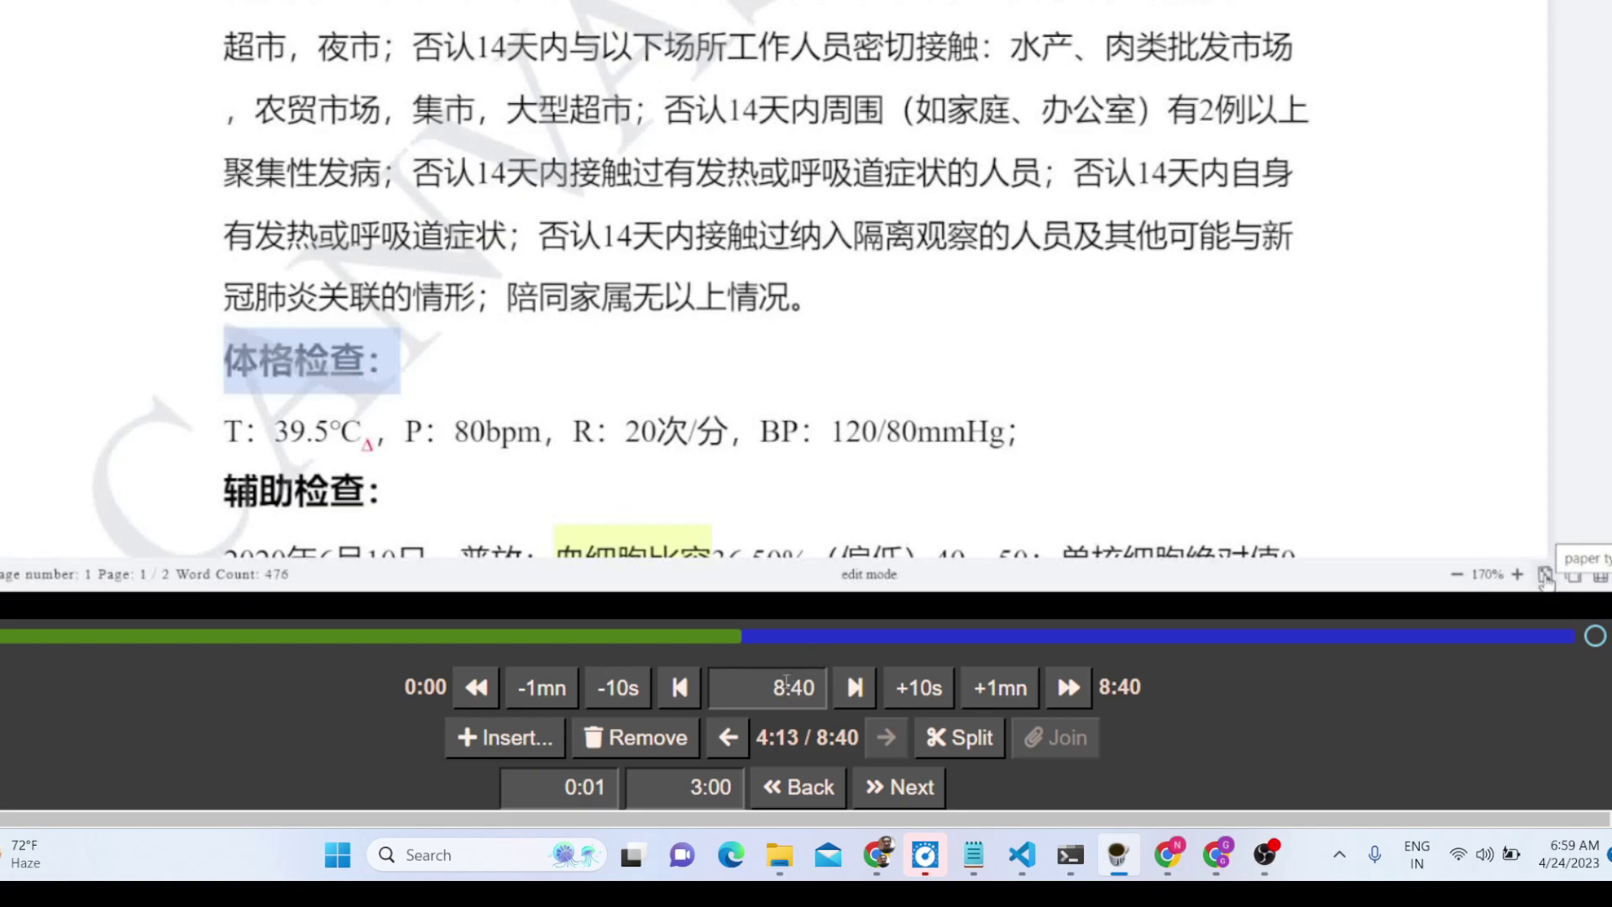
# Preview the end up to 8:33, then select the part after 4:13 and remove it
pyautogui.click(1015, 636)
pyautogui.click(1403, 636)
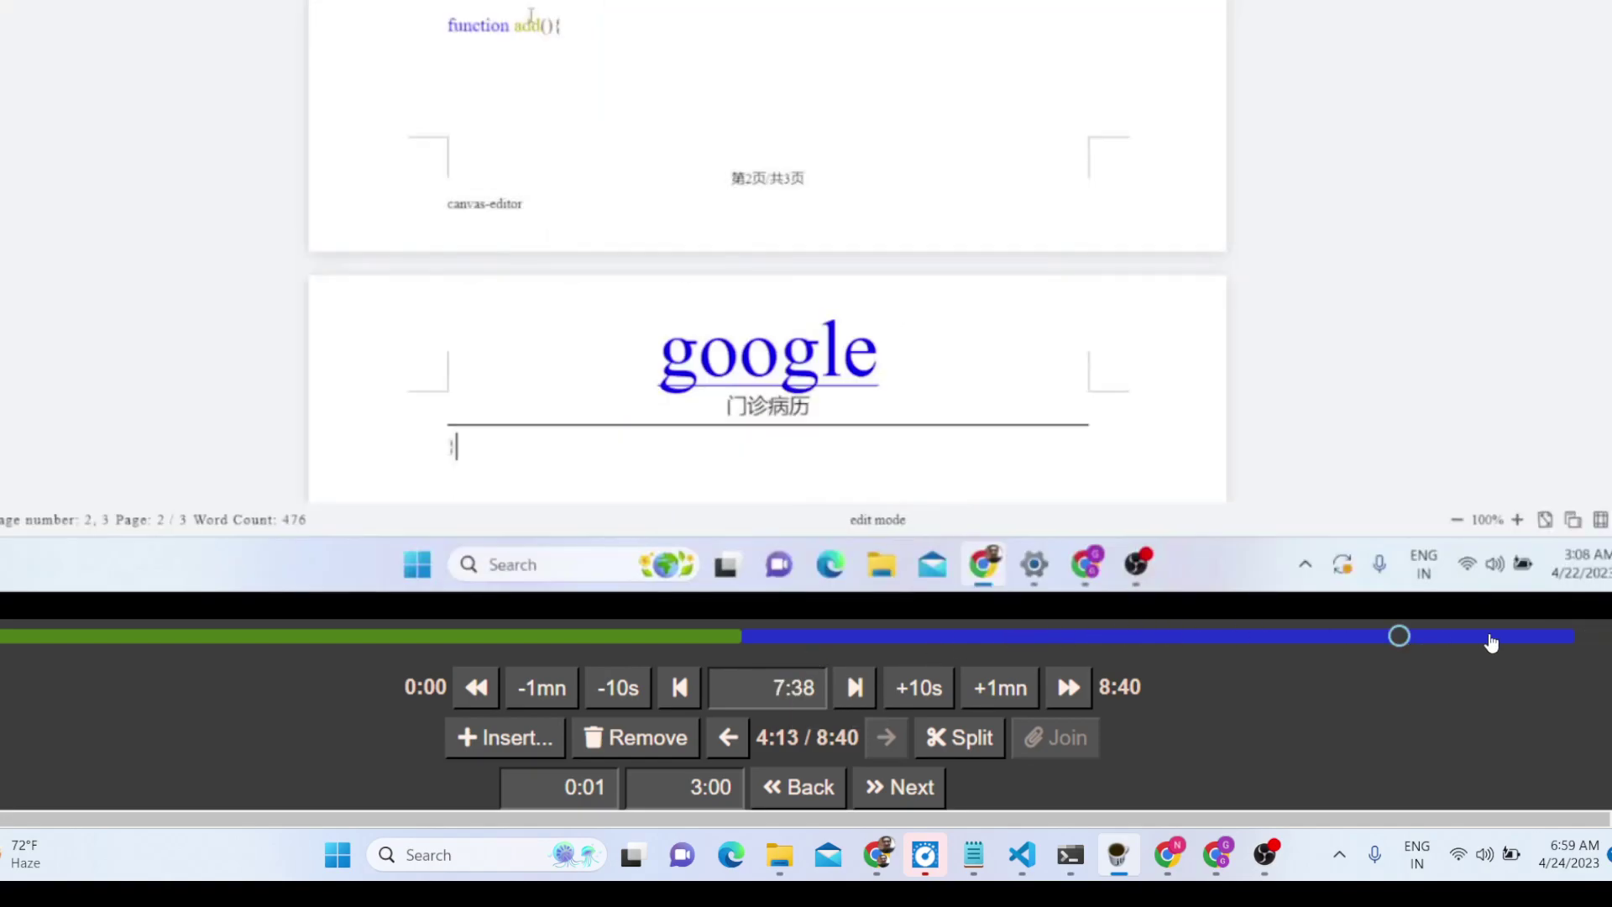
pyautogui.click(1486, 636)
pyautogui.click(1543, 638)
pyautogui.click(1563, 638)
pyautogui.click(1572, 639)
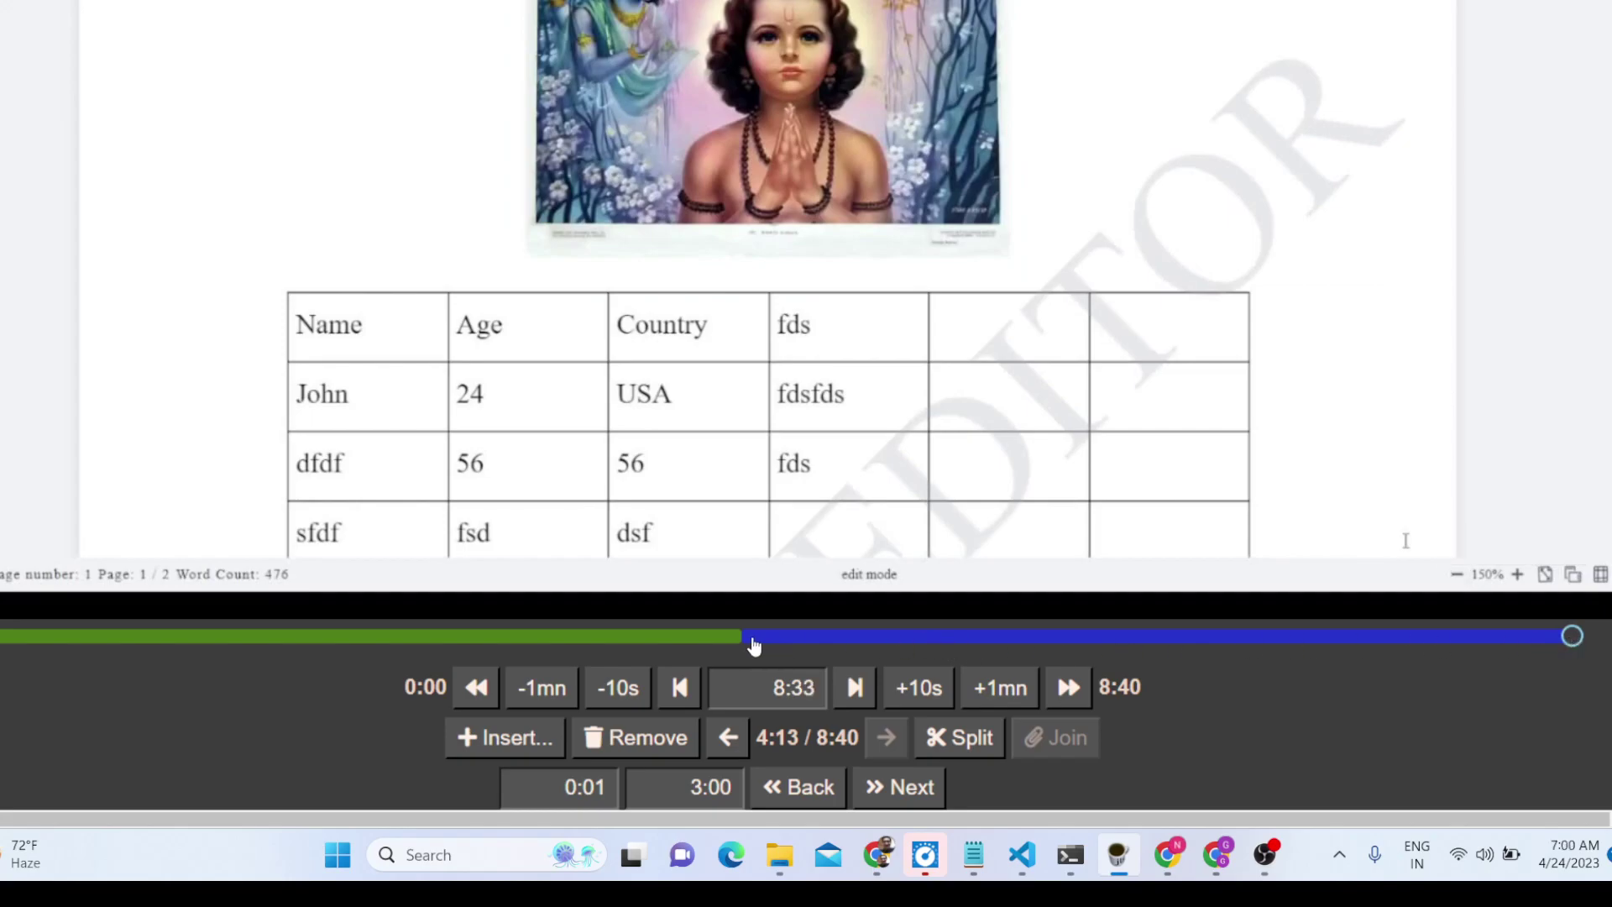
pyautogui.click(739, 638)
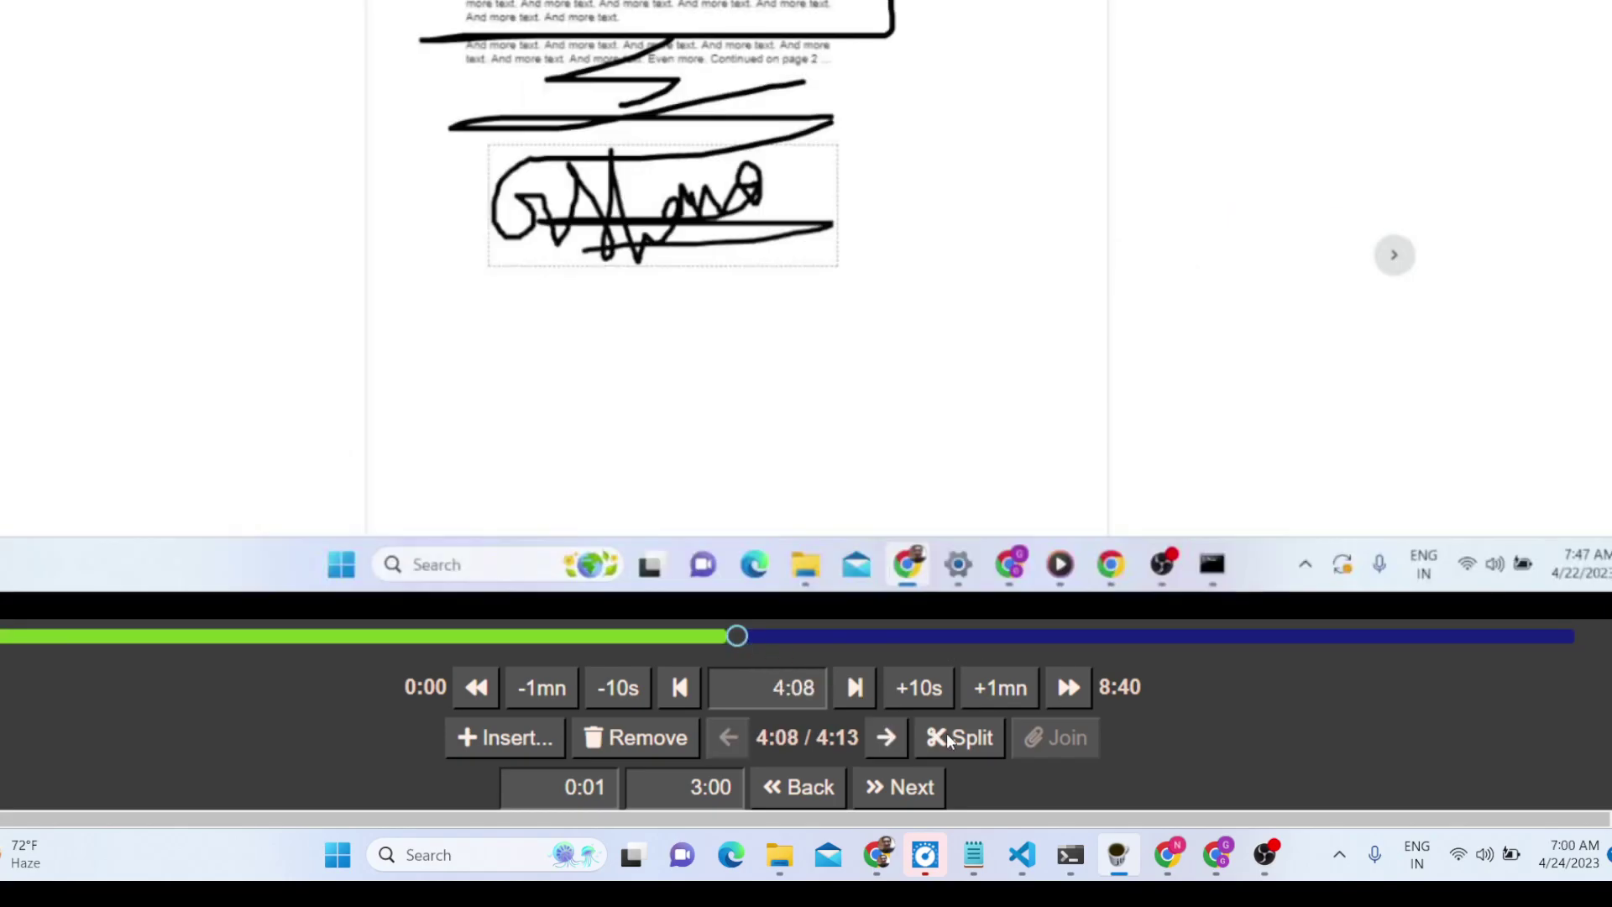
pyautogui.click(792, 638)
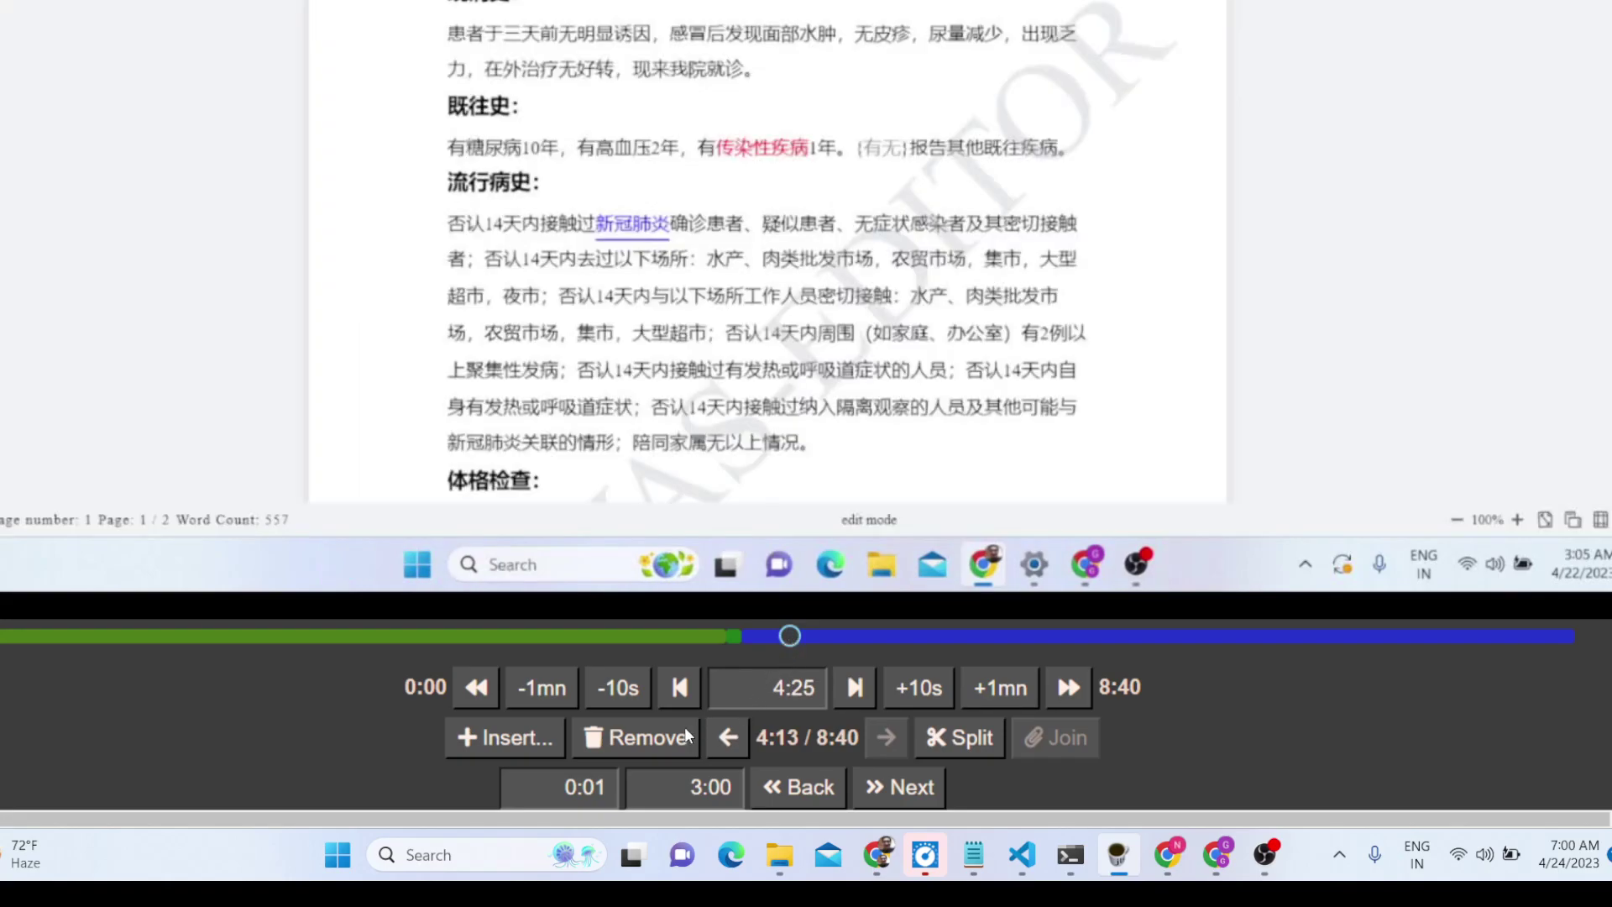
pyautogui.click(686, 736)
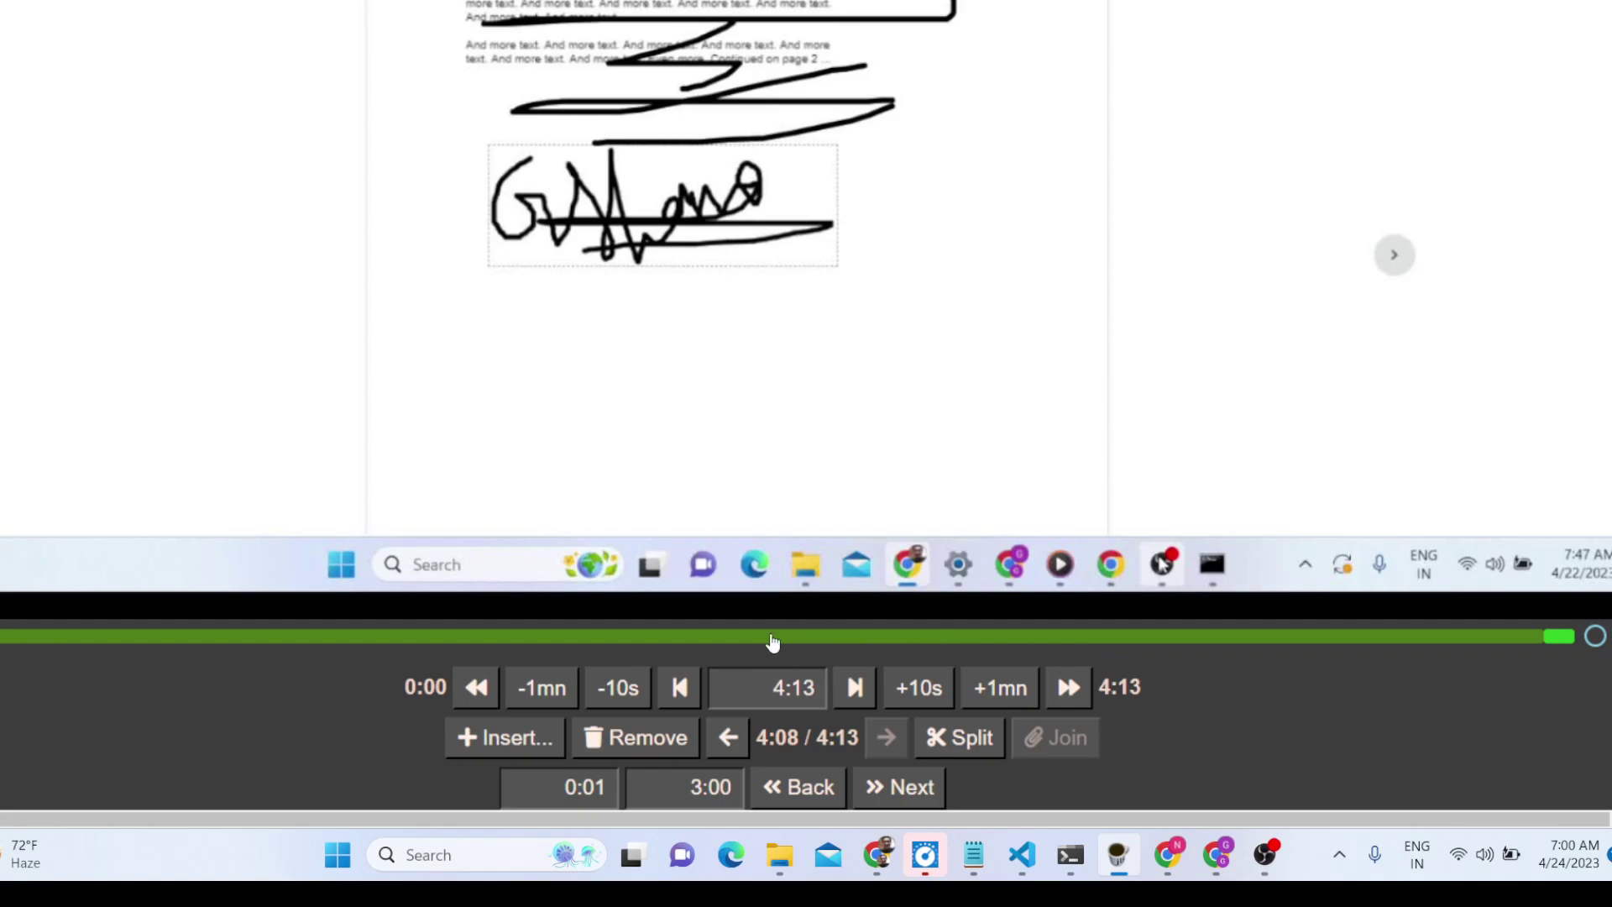
# Seek from 2:05 to 2:50, split there, and remove the section after the split
pyautogui.click(774, 640)
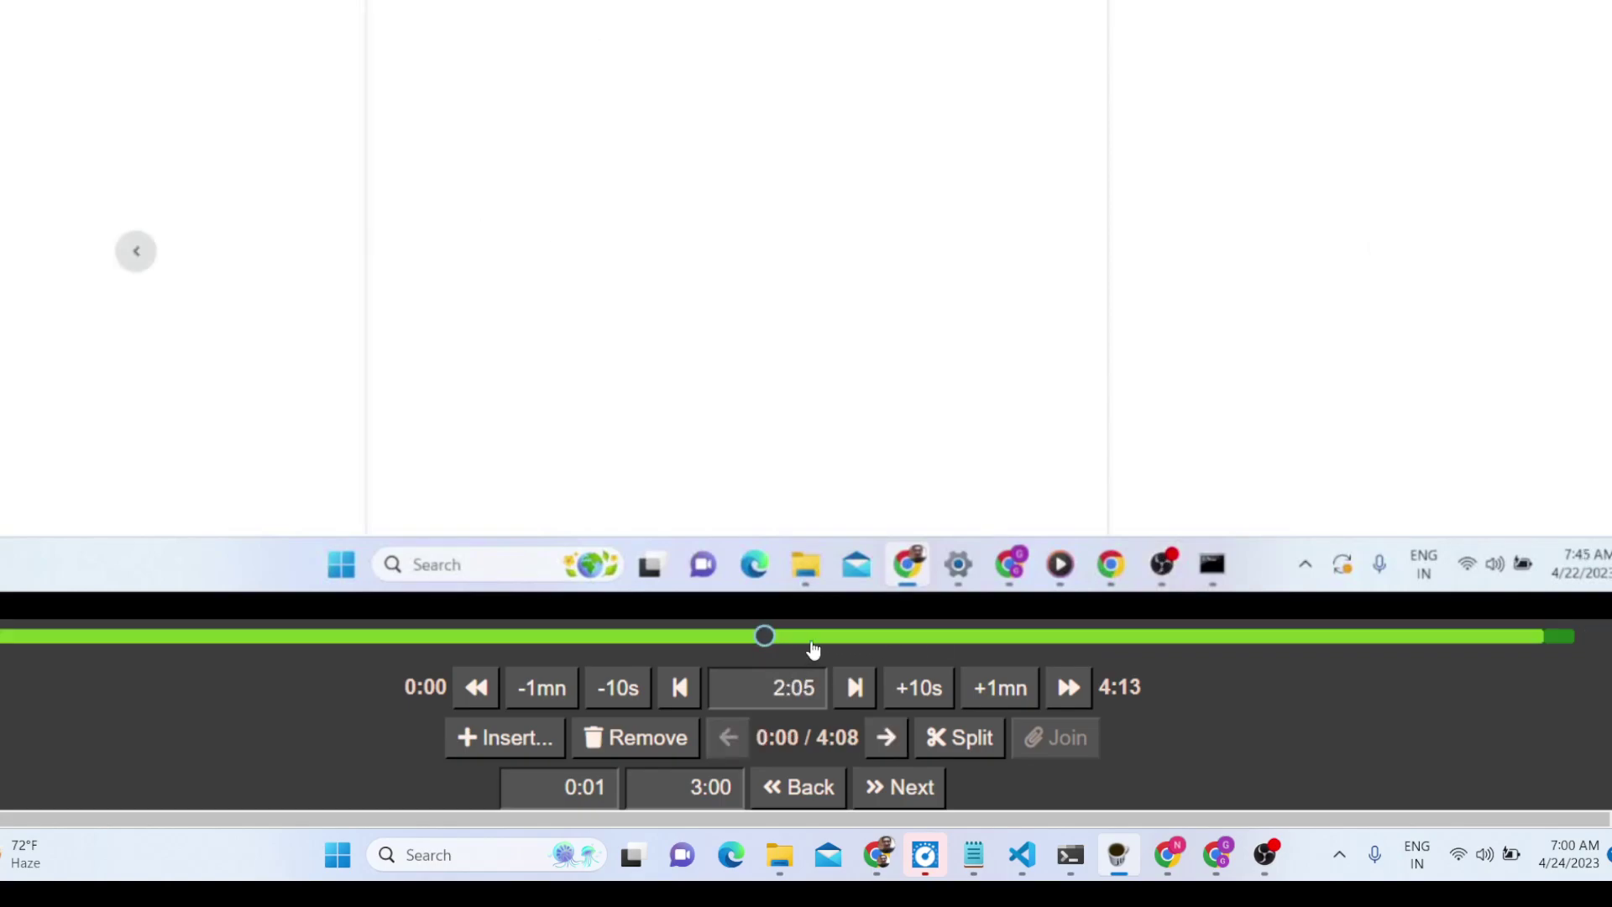
pyautogui.click(810, 640)
pyautogui.moveTo(771, 687); pyautogui.dragTo(814, 695)
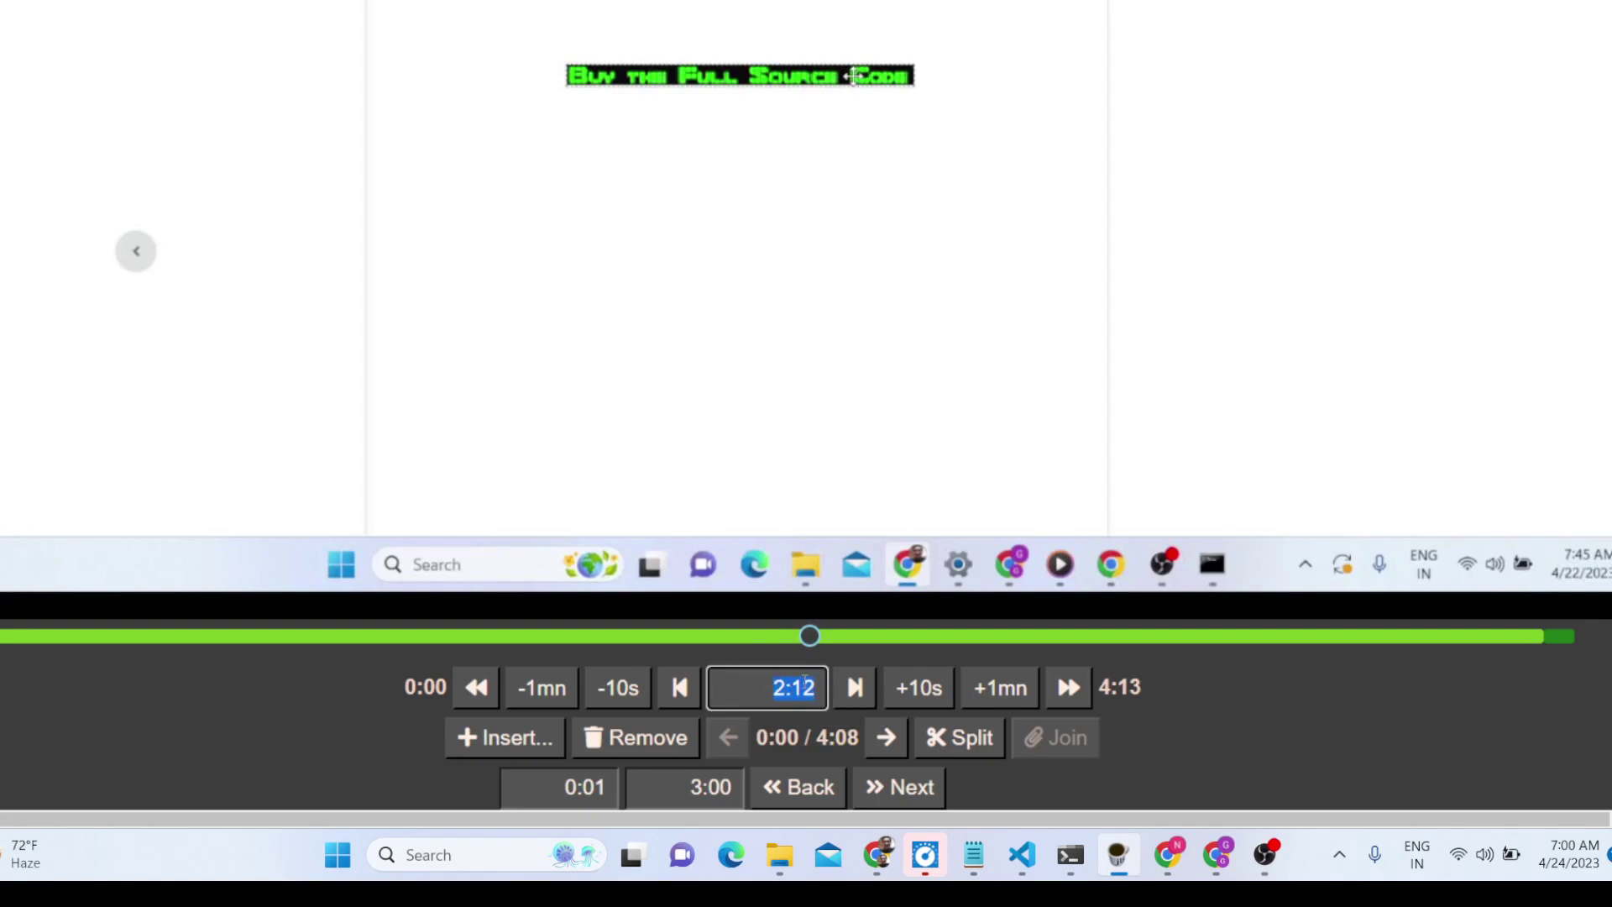
pyautogui.click(862, 638)
pyautogui.click(991, 639)
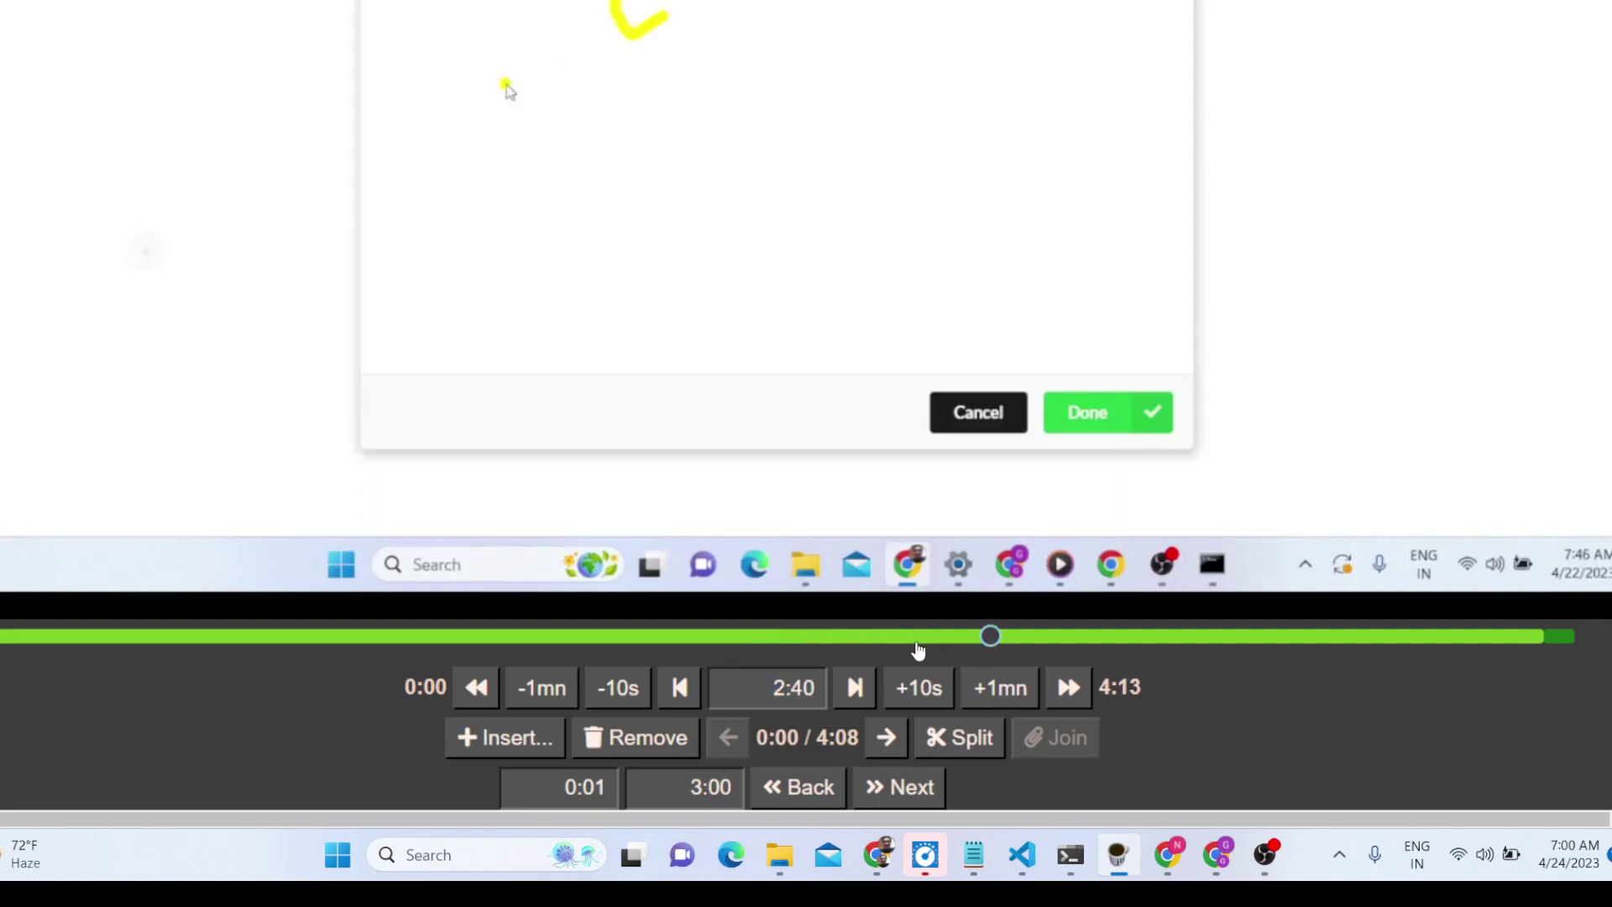
pyautogui.click(1058, 638)
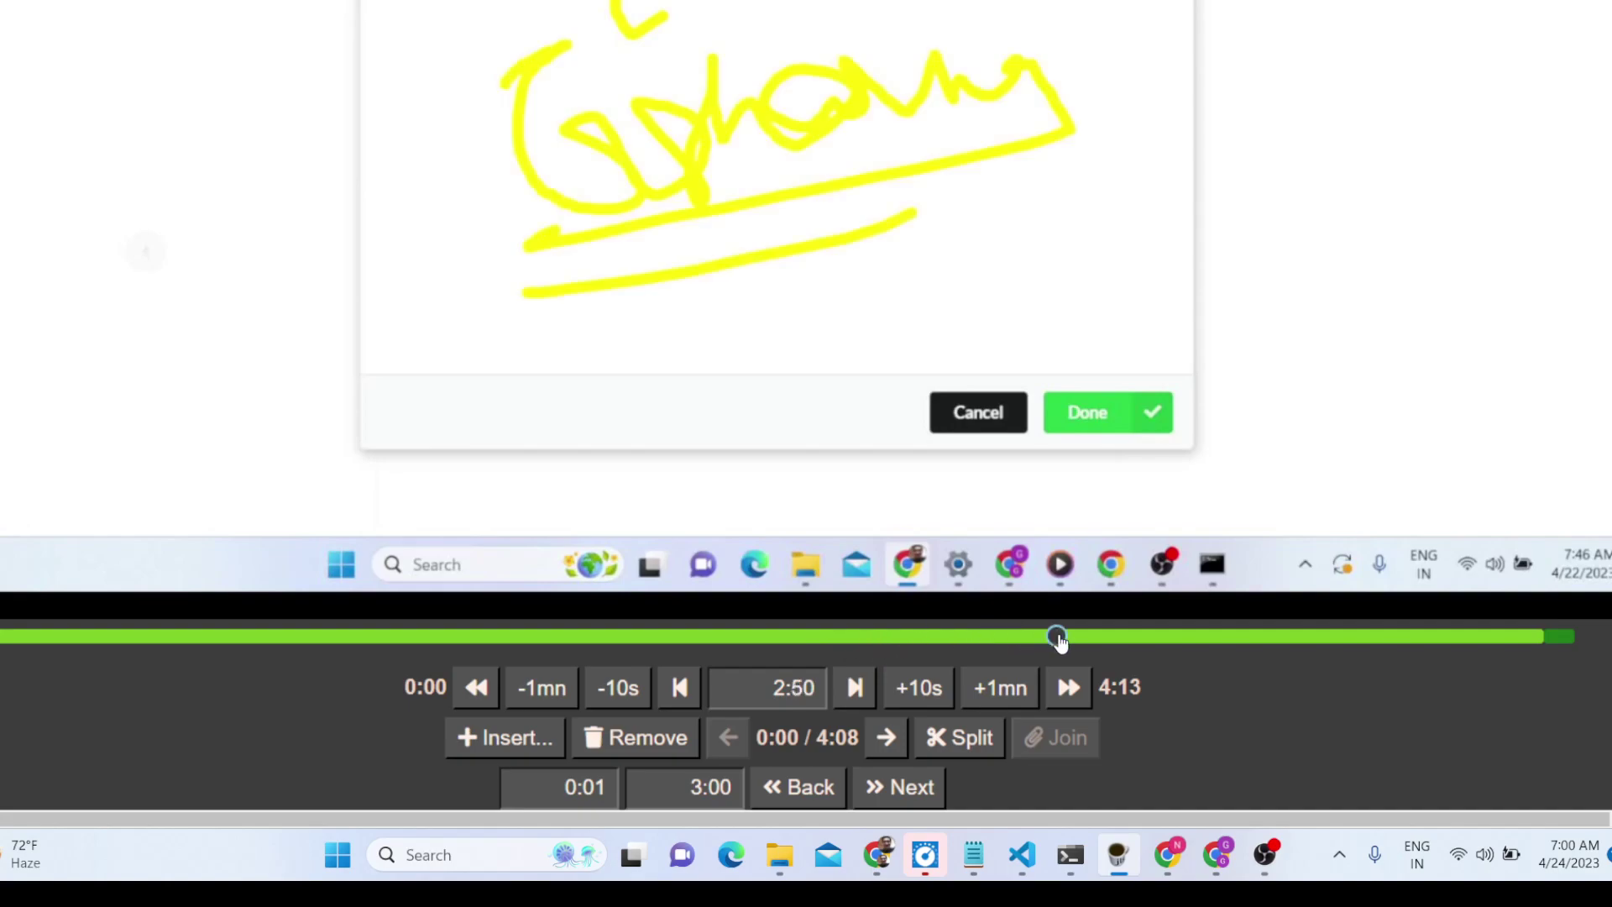
pyautogui.click(962, 740)
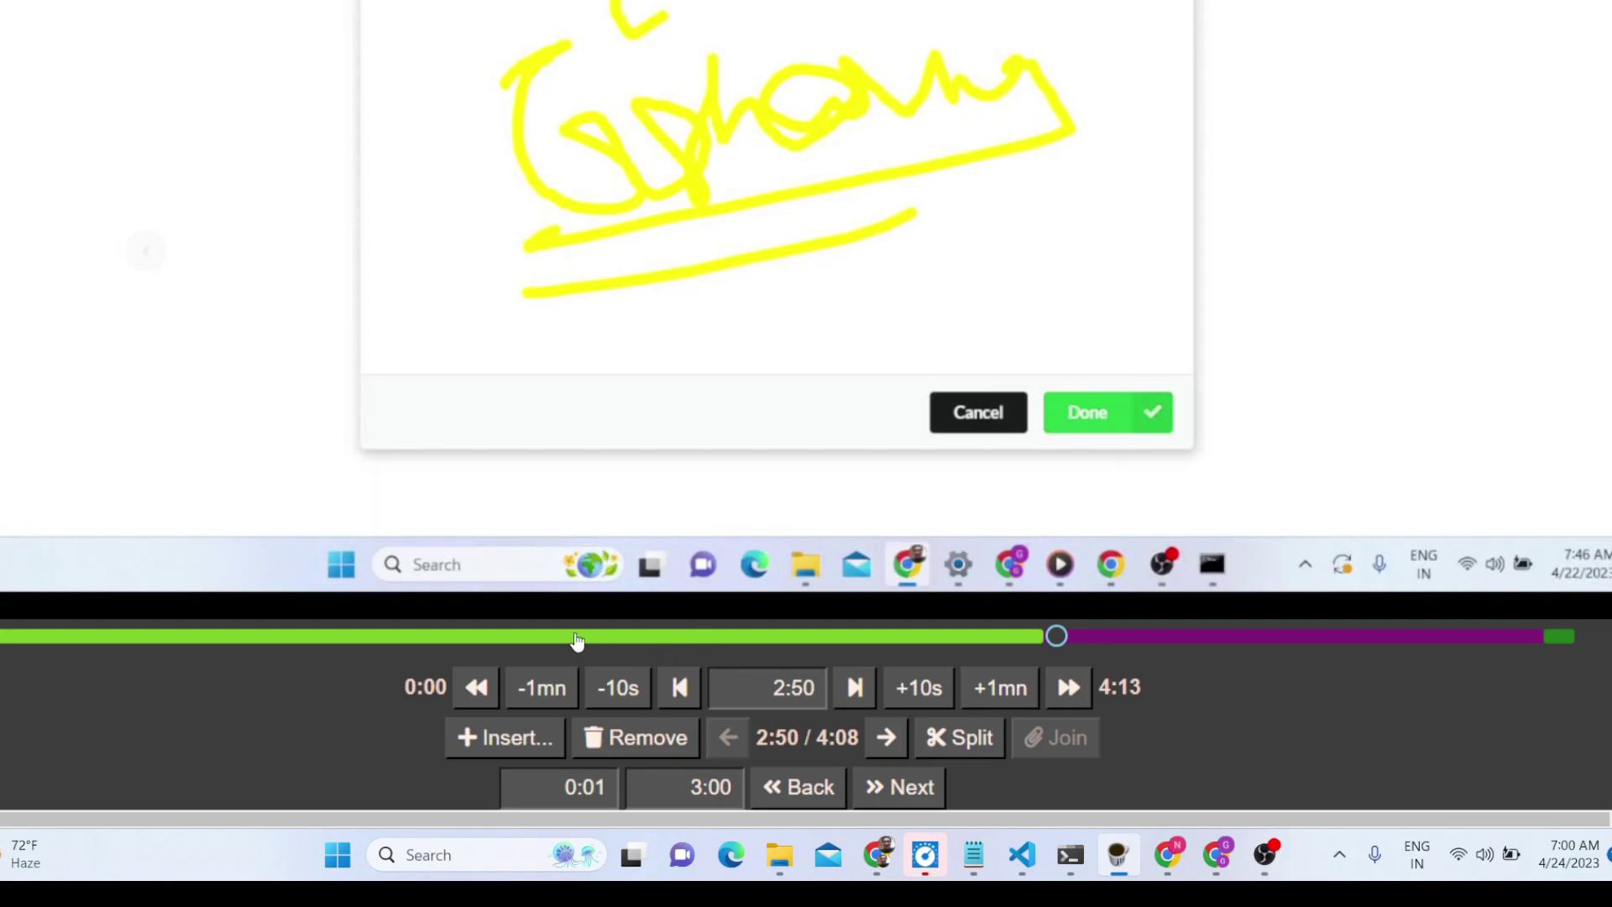
pyautogui.click(1187, 639)
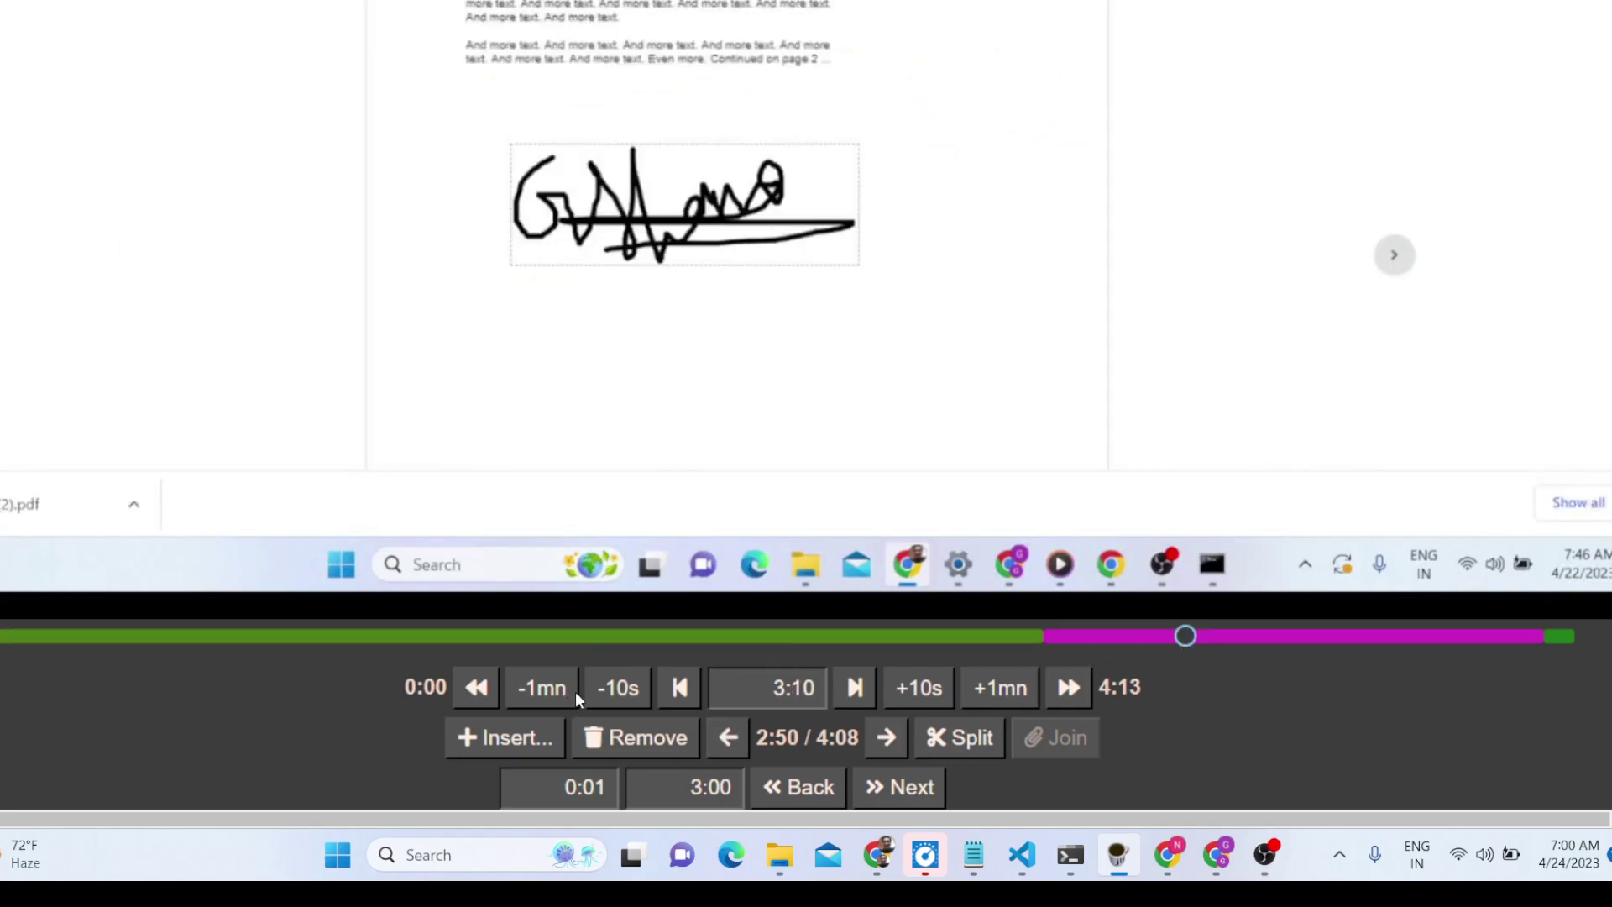
pyautogui.click(632, 738)
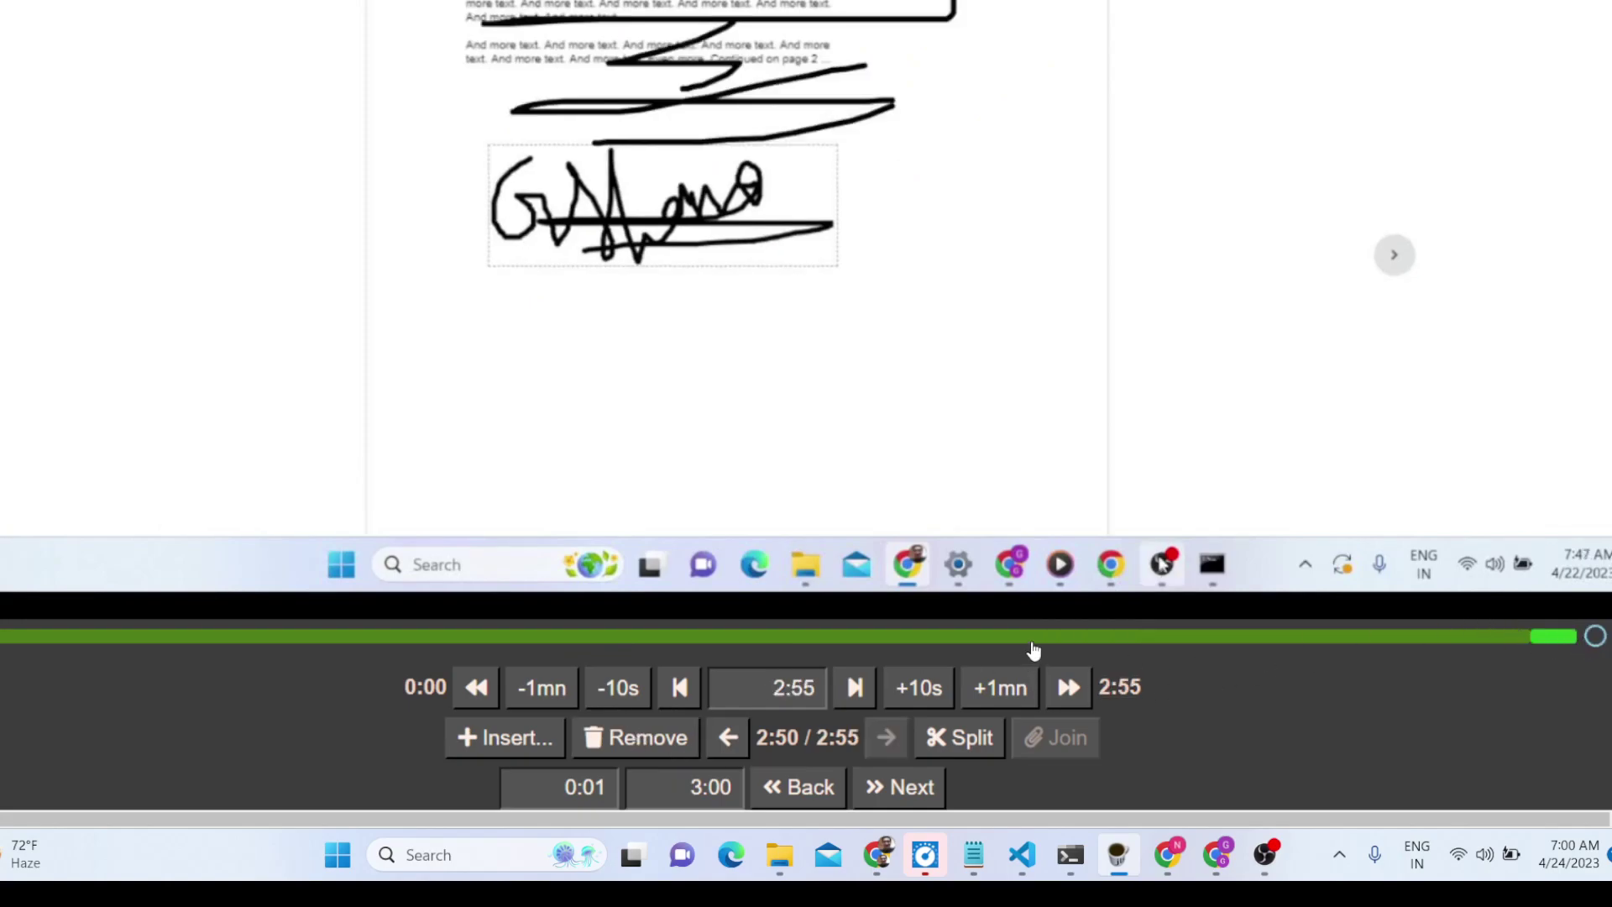
pyautogui.click(788, 700)
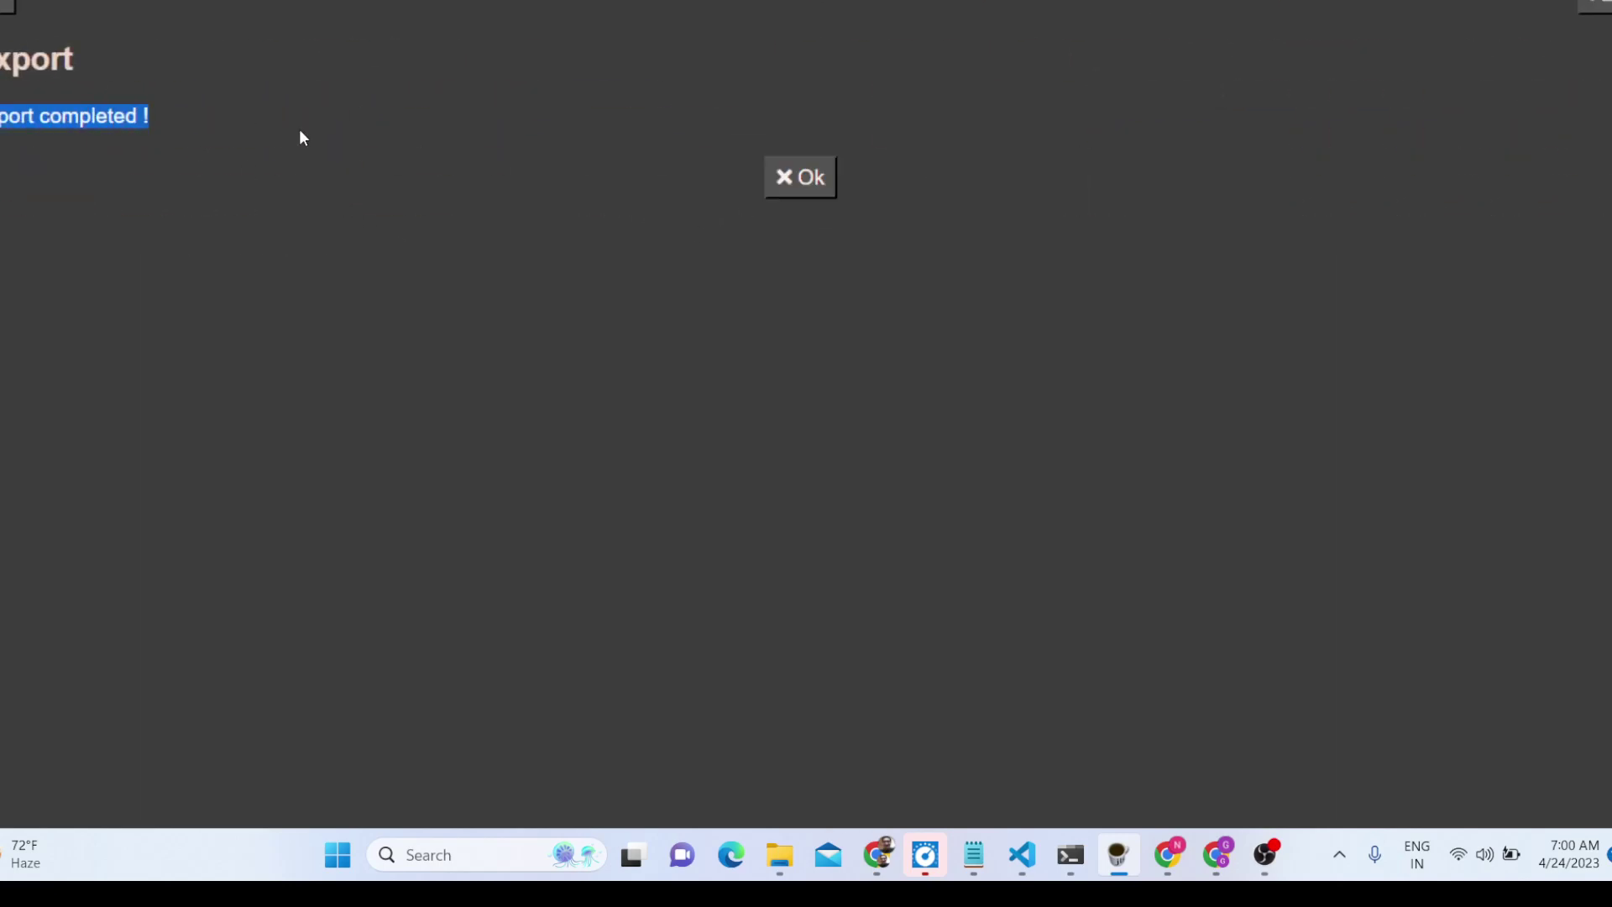
# Play result.mp4 from Downloads in Media Player, pause it, and seek near the end
pyautogui.click(774, 862)
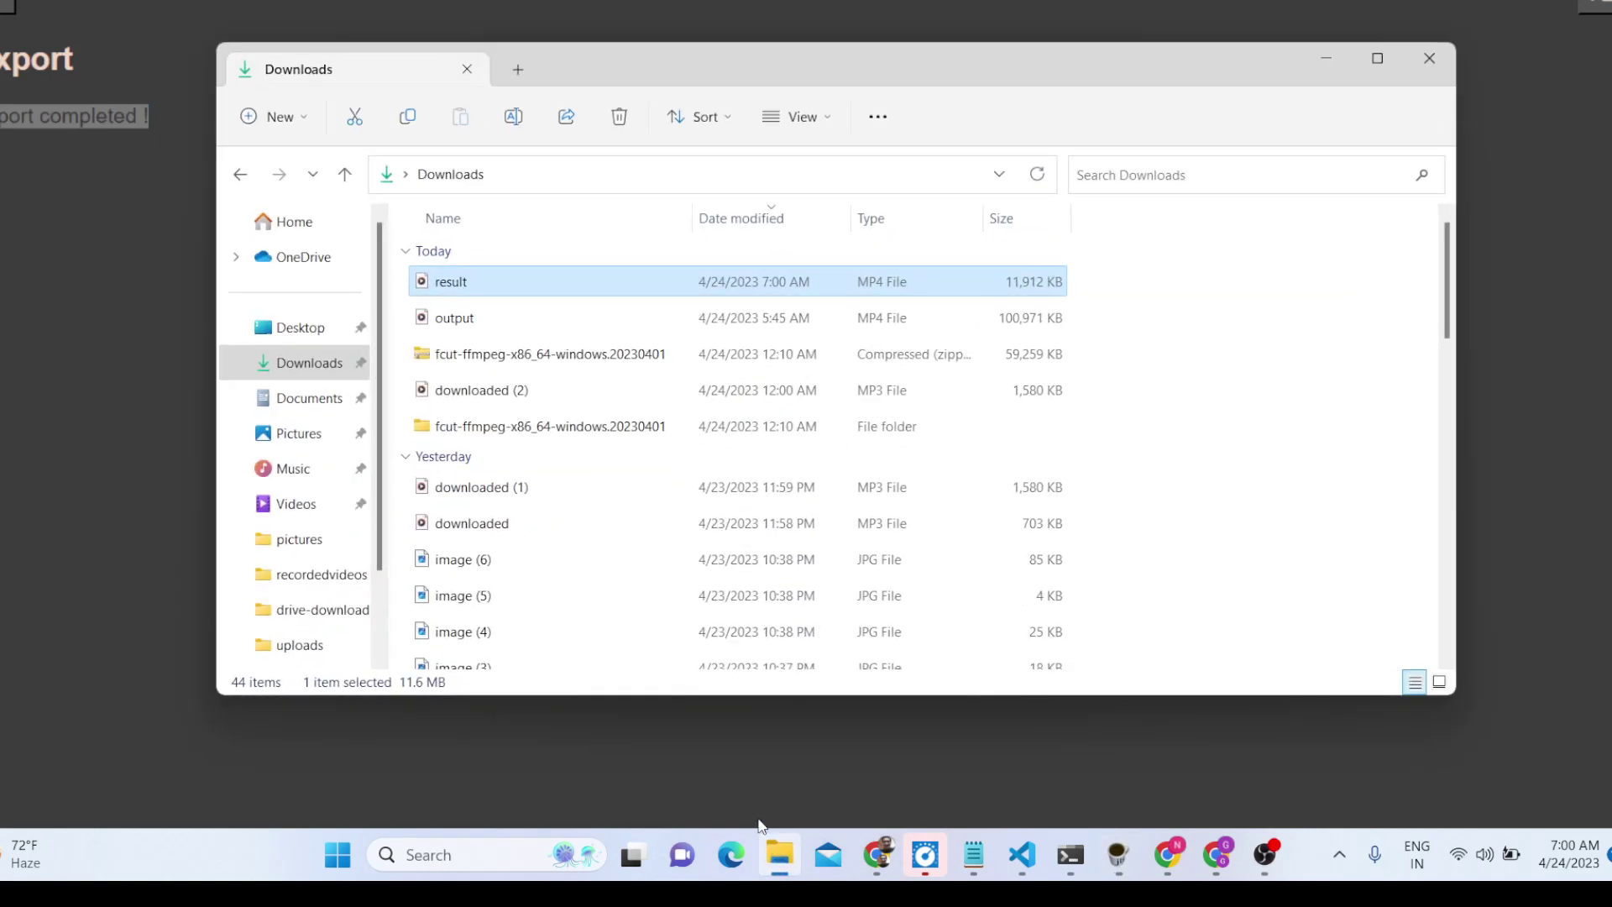
pyautogui.doubleClick(495, 285)
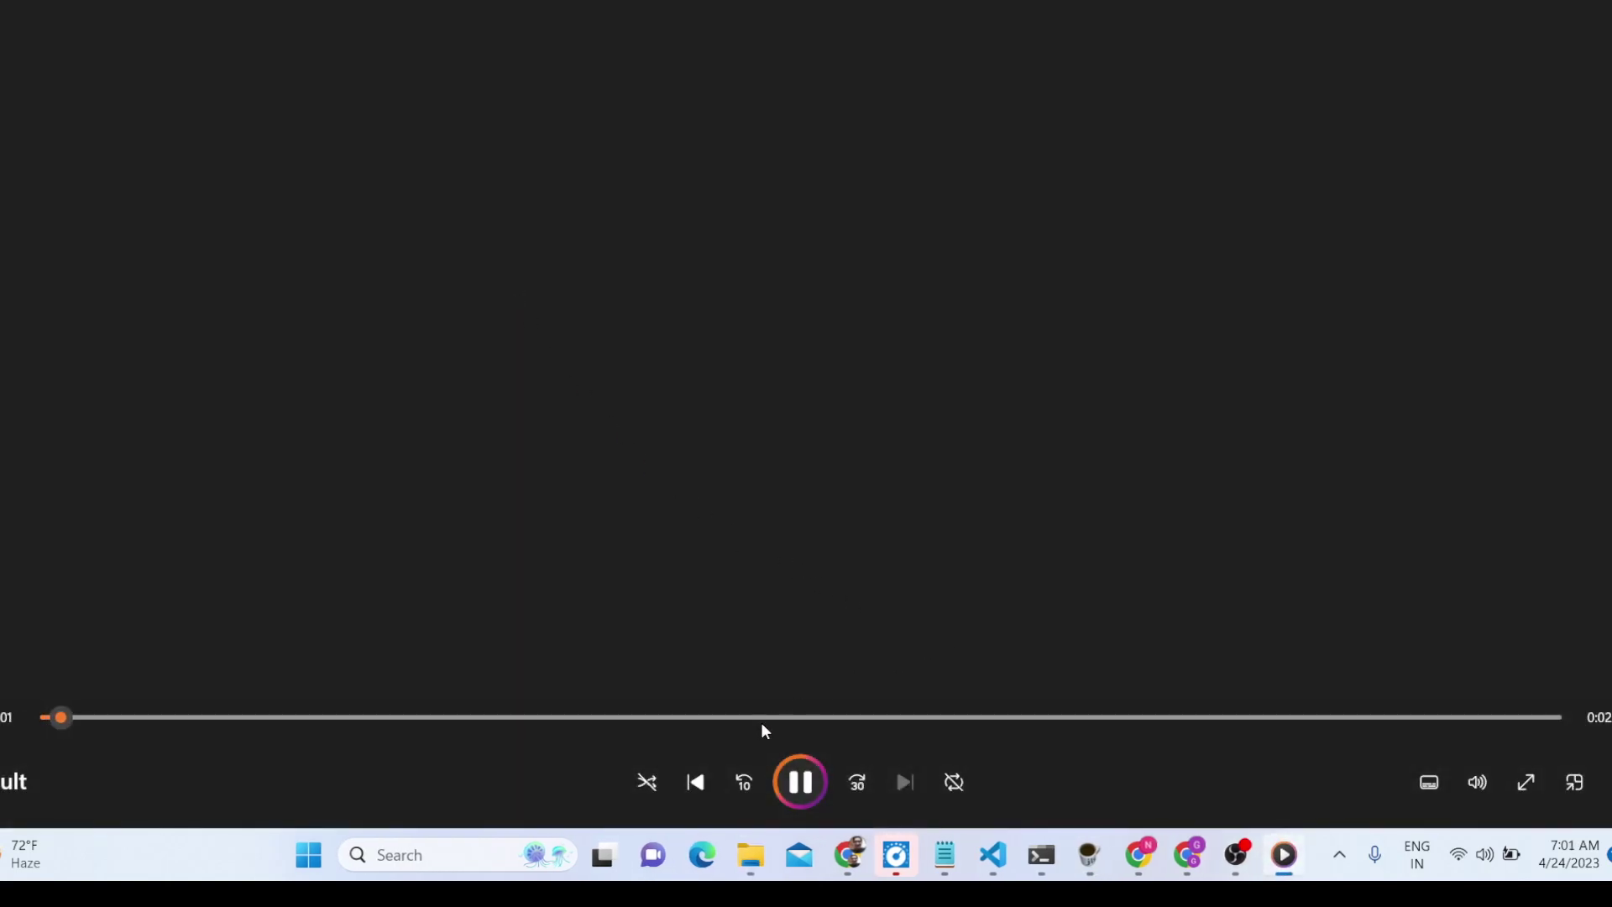
pyautogui.click(800, 781)
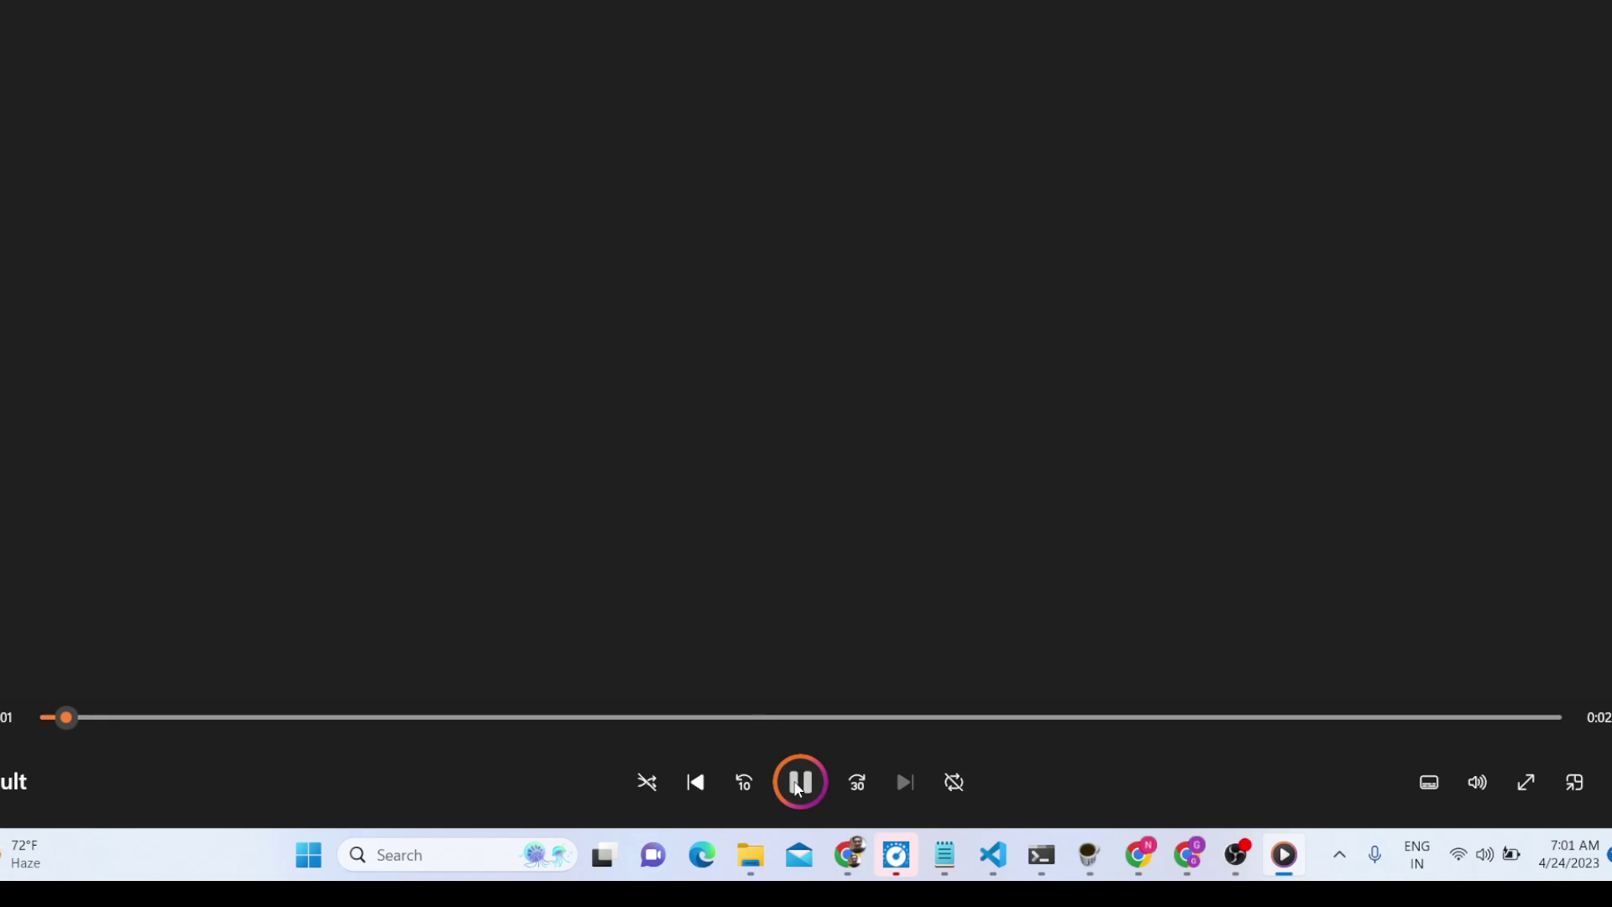
pyautogui.click(1324, 718)
pyautogui.moveTo(1451, 718); pyautogui.dragTo(1555, 718)
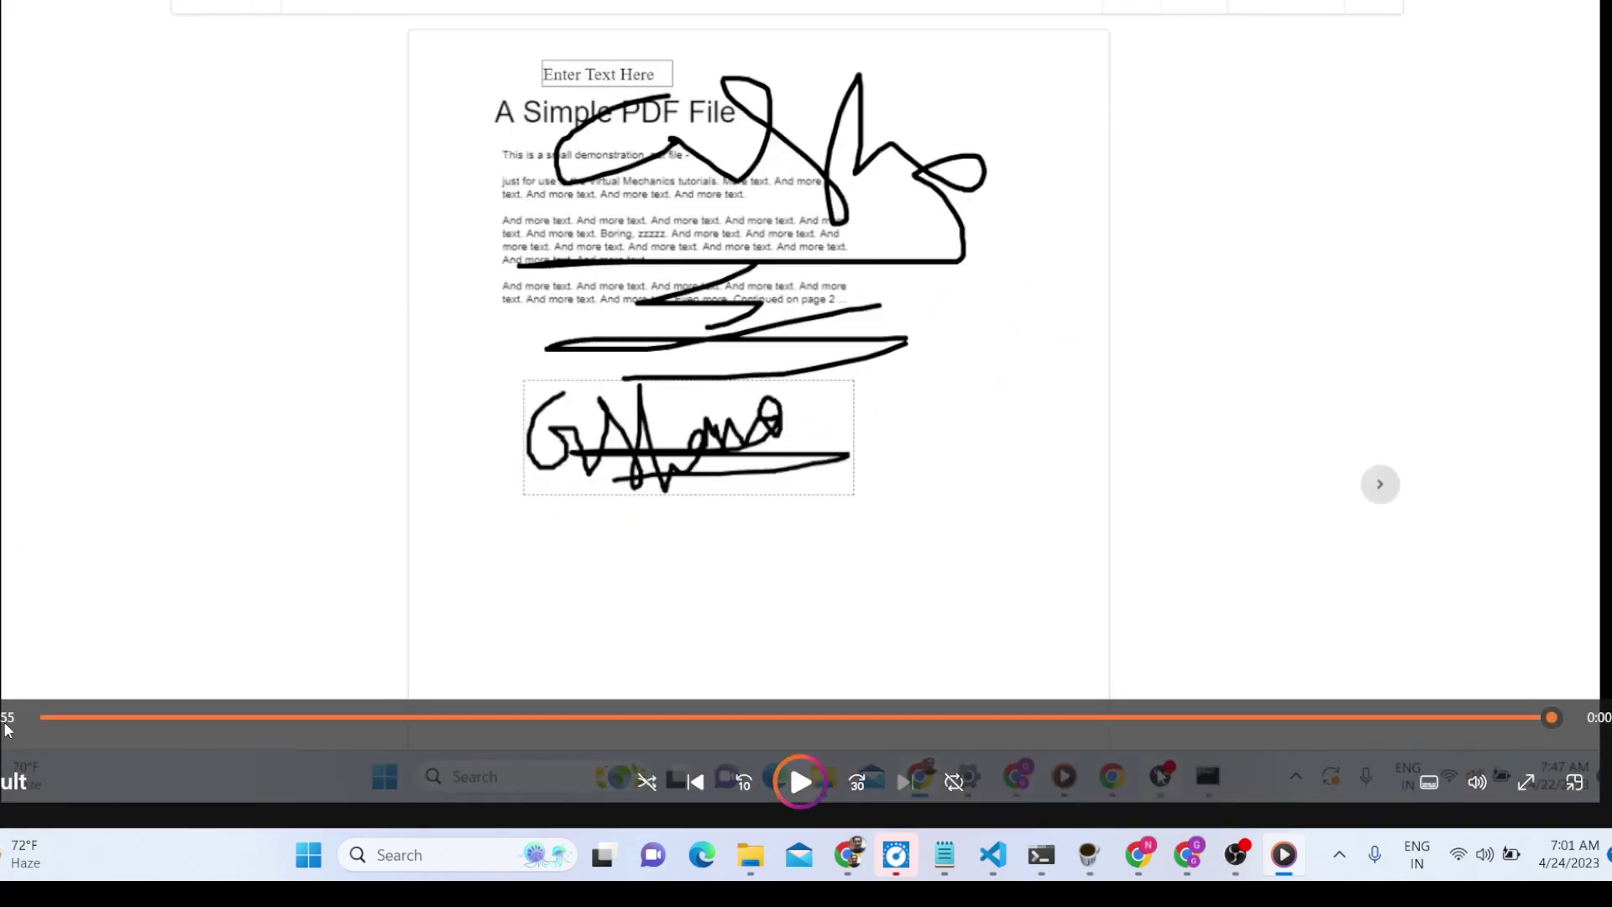
# Close Media Player with Alt+F4 and bring the fcut window back to the front
pyautogui.hotkey('alt', 'F4')
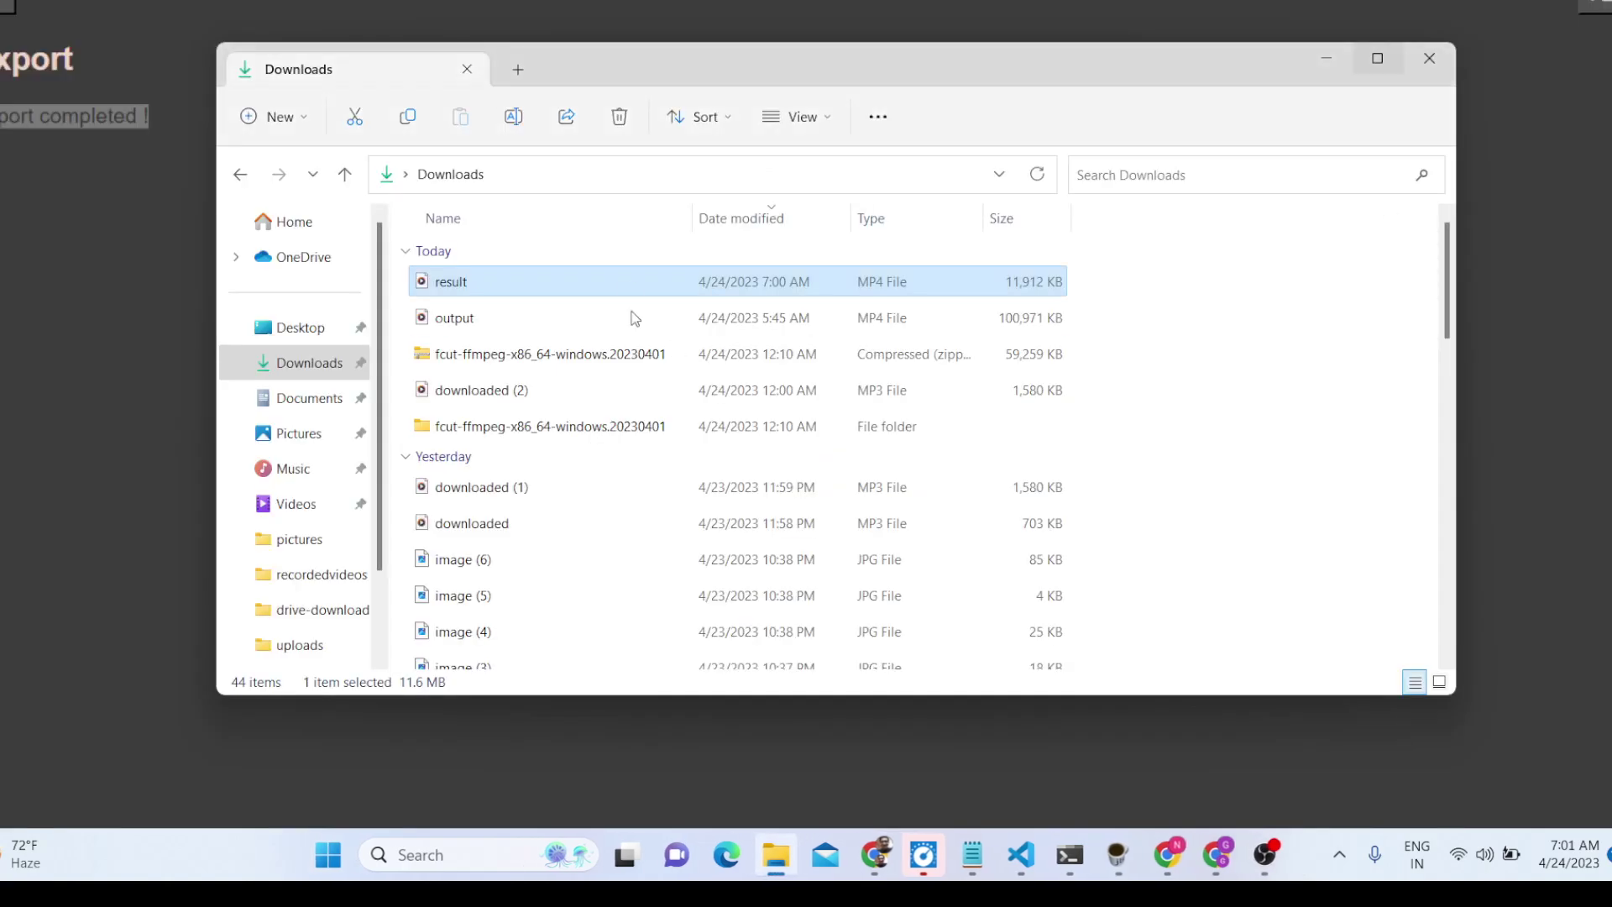
pyautogui.moveTo(1265, 860)
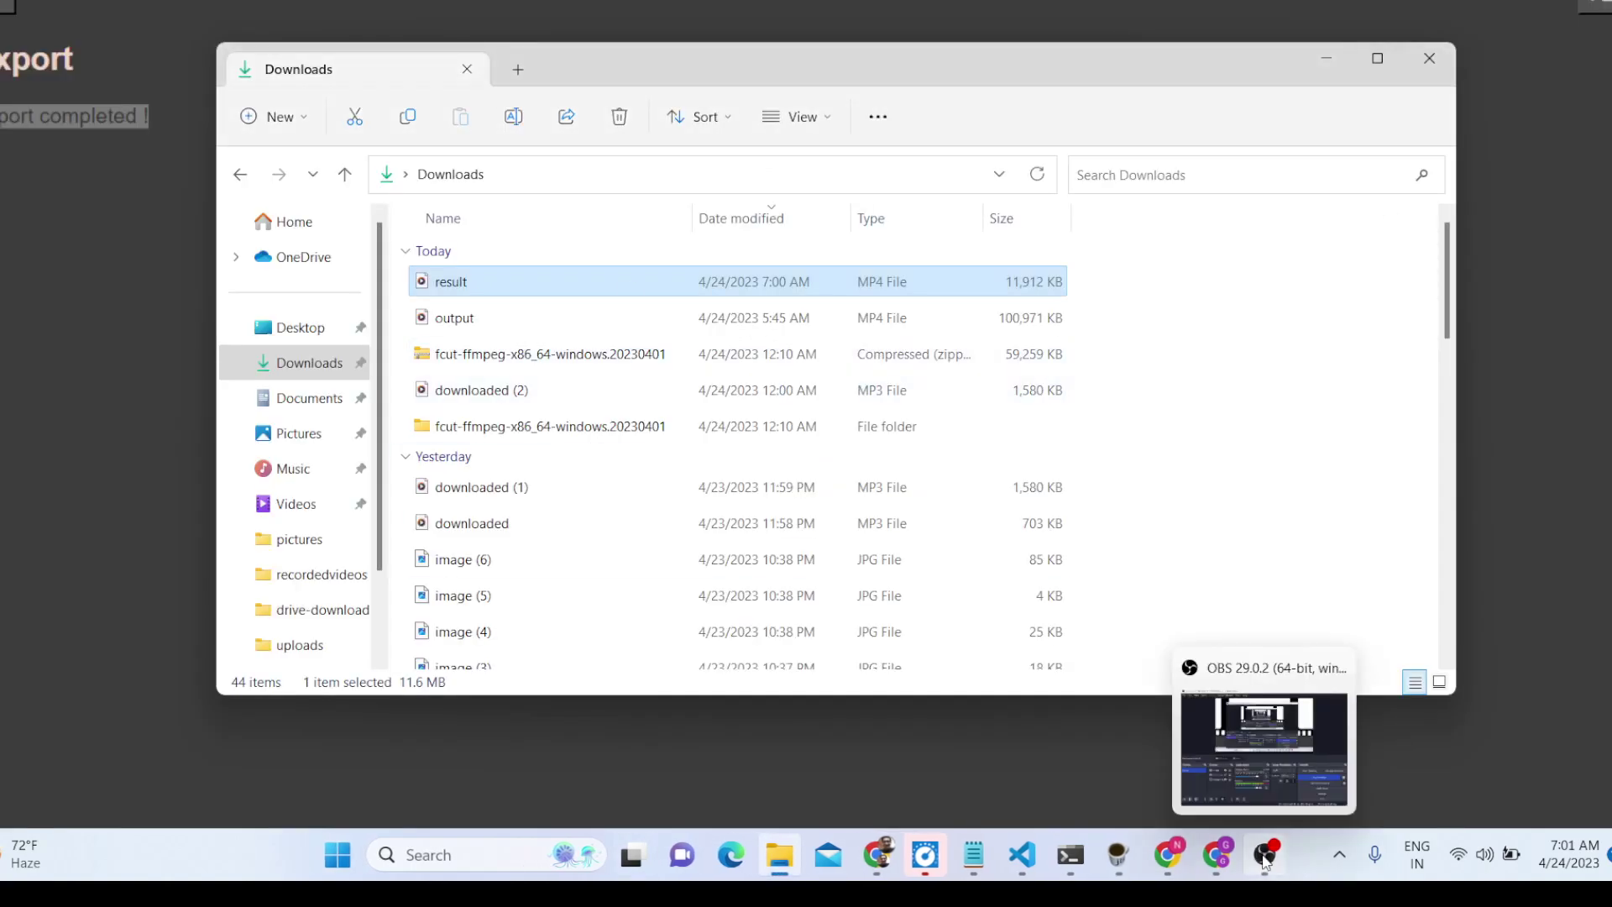
pyautogui.click(1118, 855)
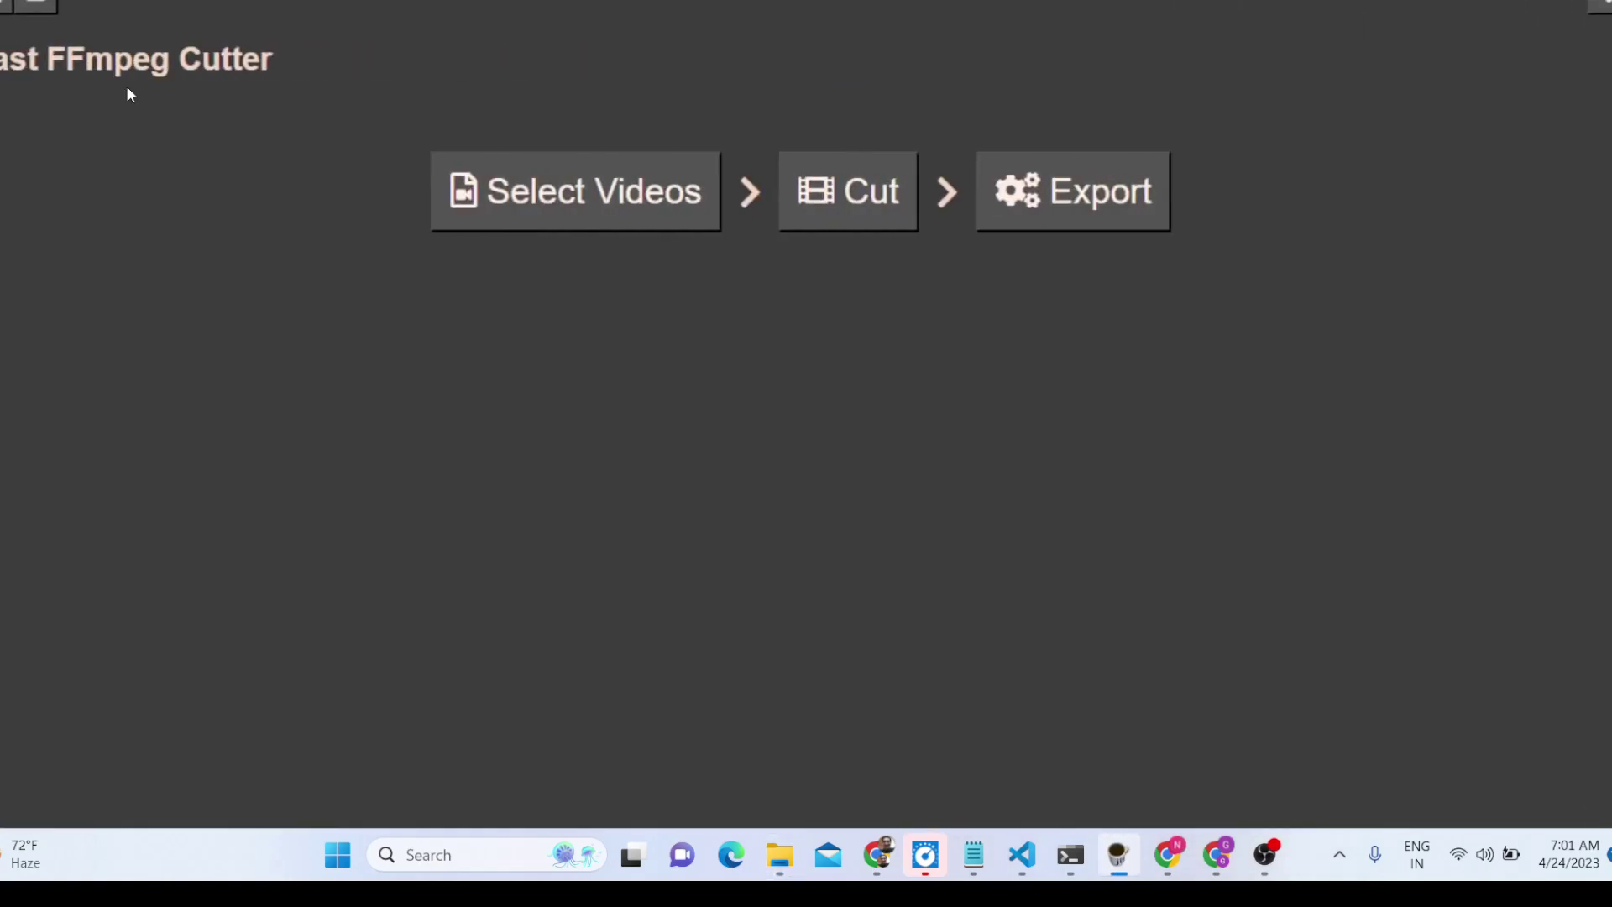
# Cancel the Select Videos chooser and return fcut to the Cut view with the 2:55 timeline
pyautogui.click(487, 190)
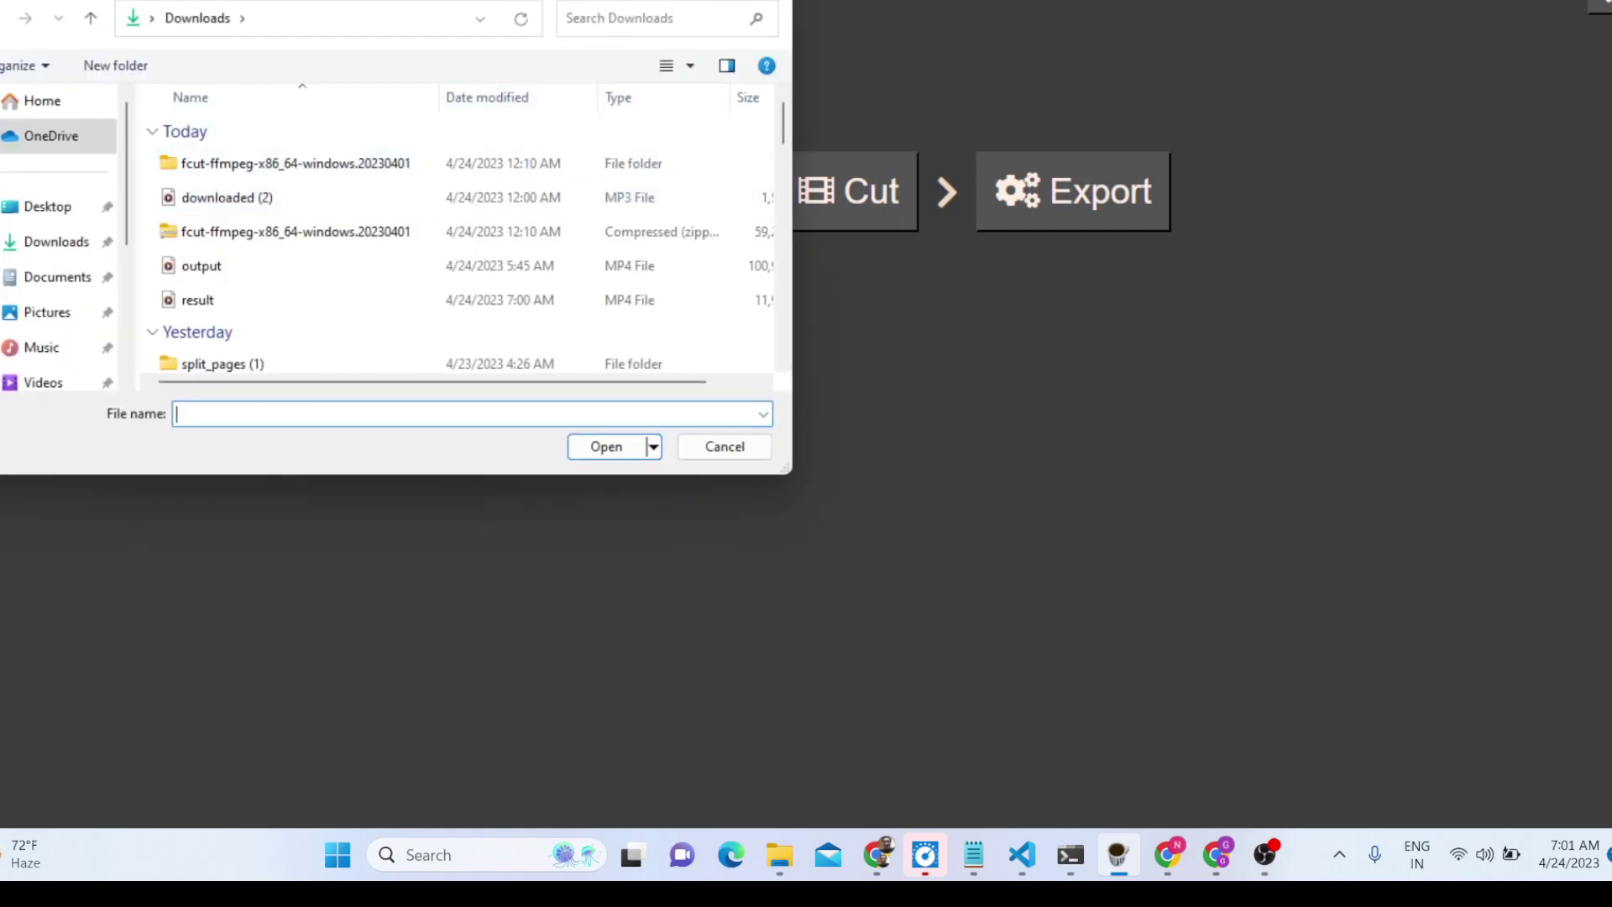
pyautogui.press('Escape')
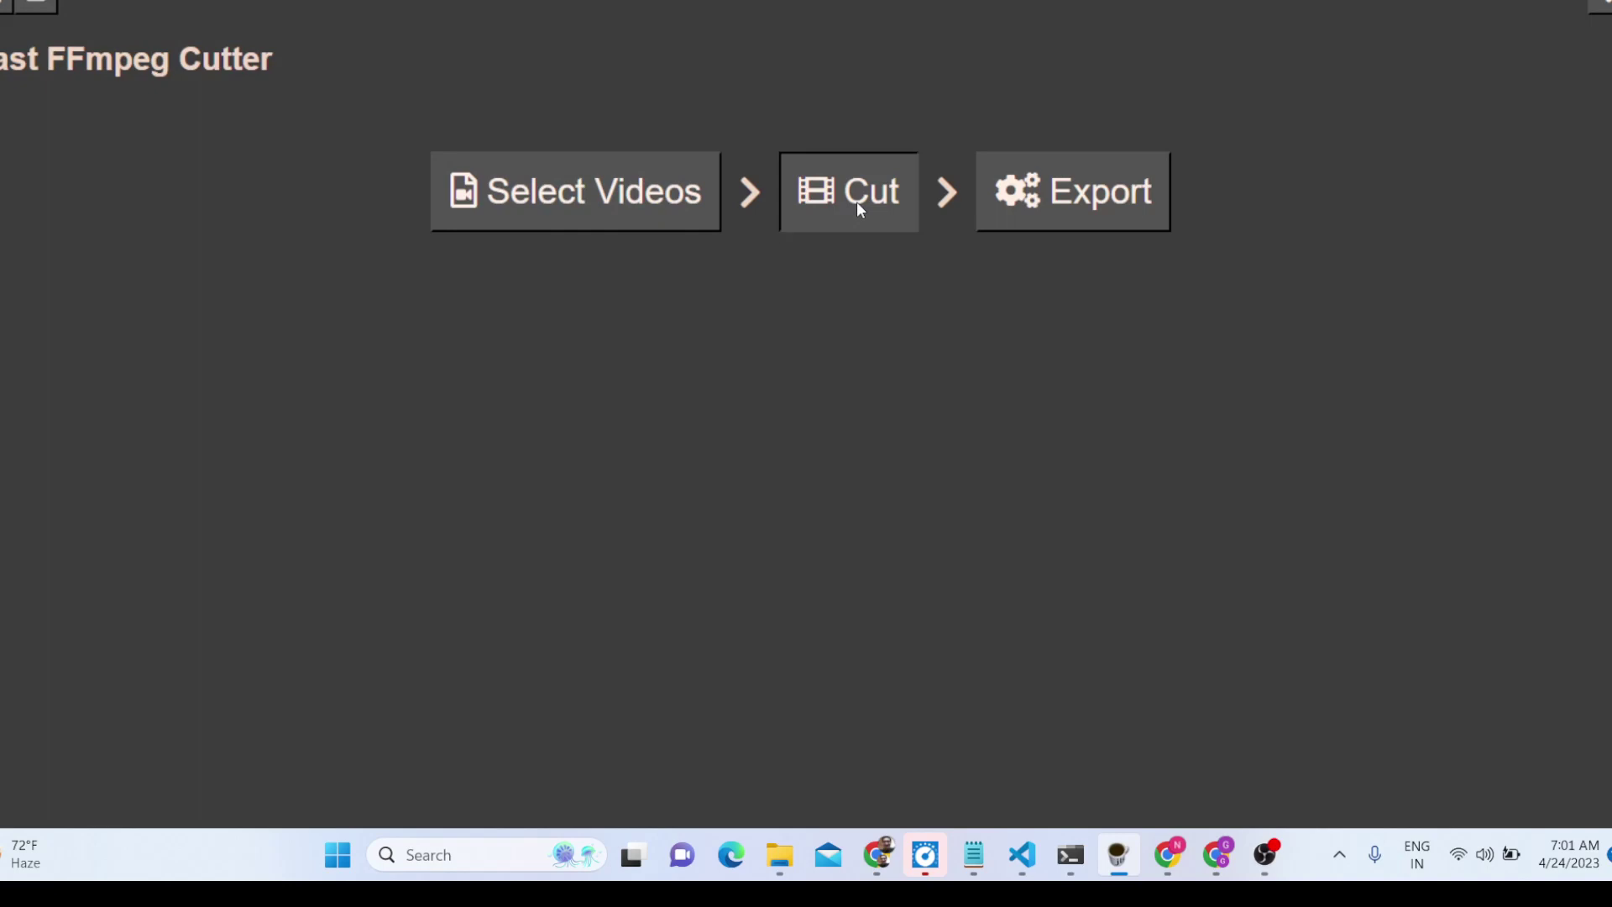
pyautogui.click(861, 208)
pyautogui.scroll(-2, 543, 422)
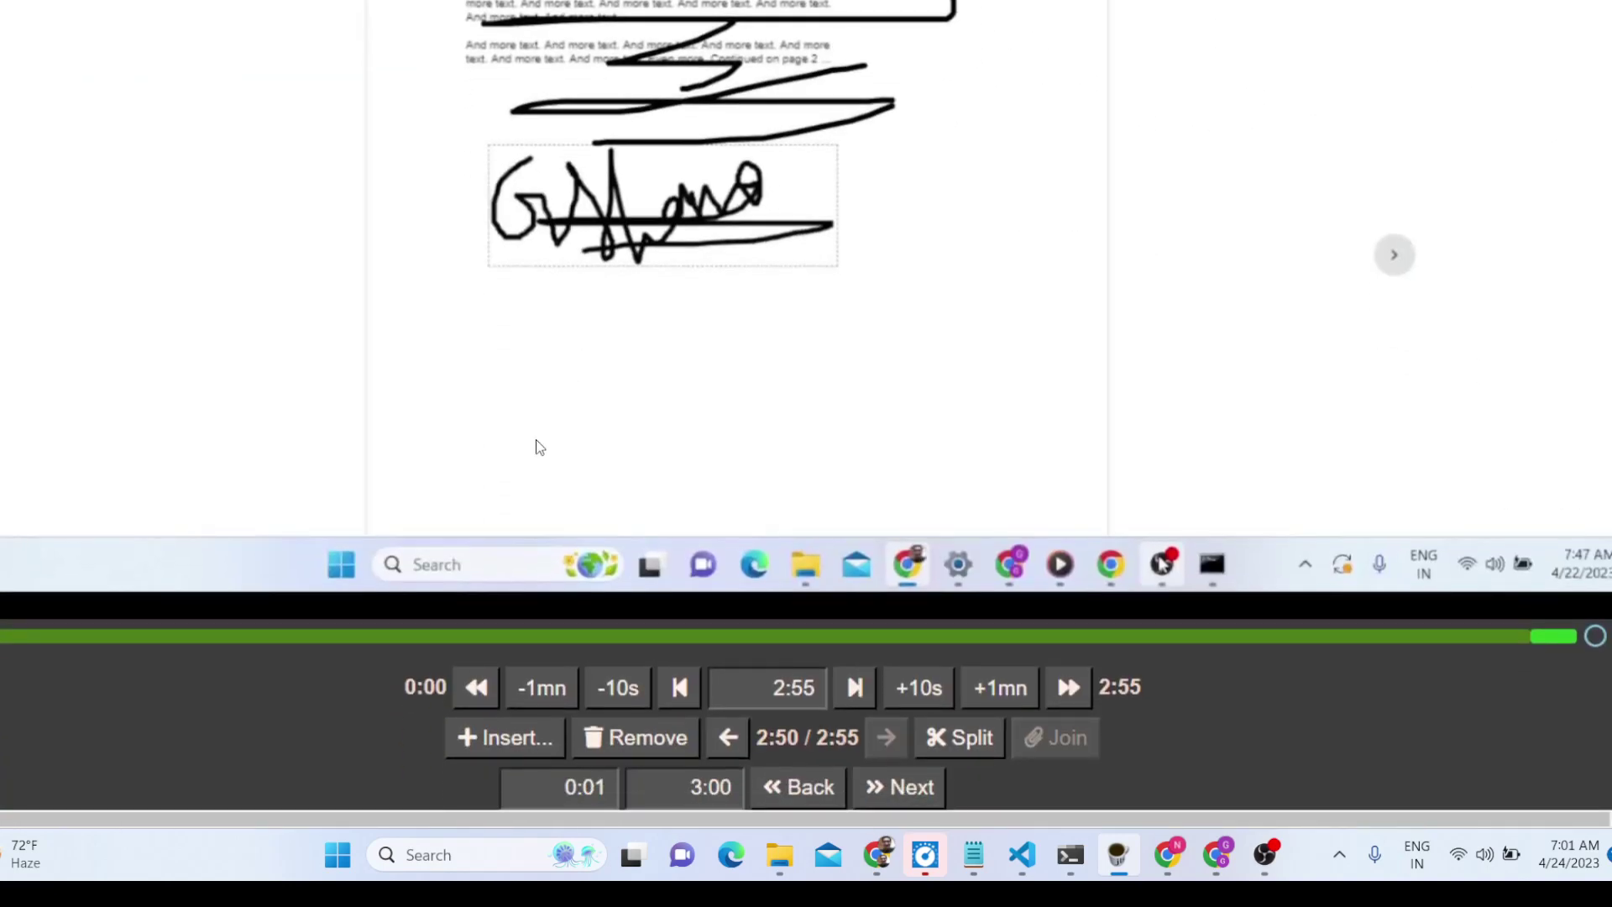
pyautogui.scroll(1, 515, 556)
pyautogui.scroll(-1, 516, 557)
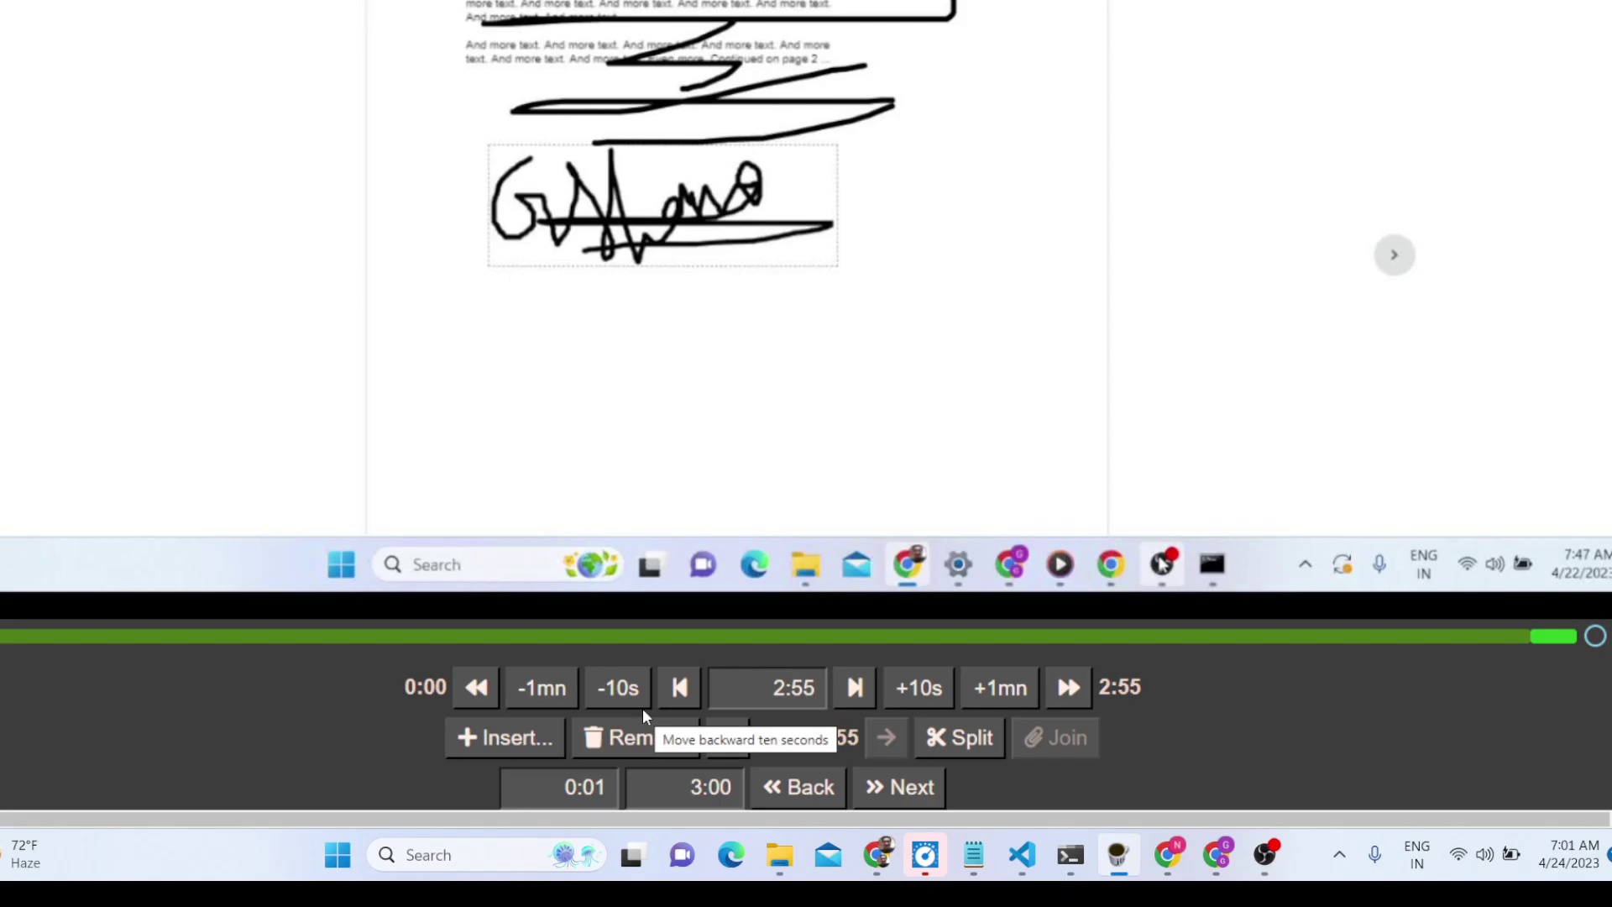
# Load google.com in a new Chrome tab and search for 'ffmpeg'
pyautogui.click(881, 858)
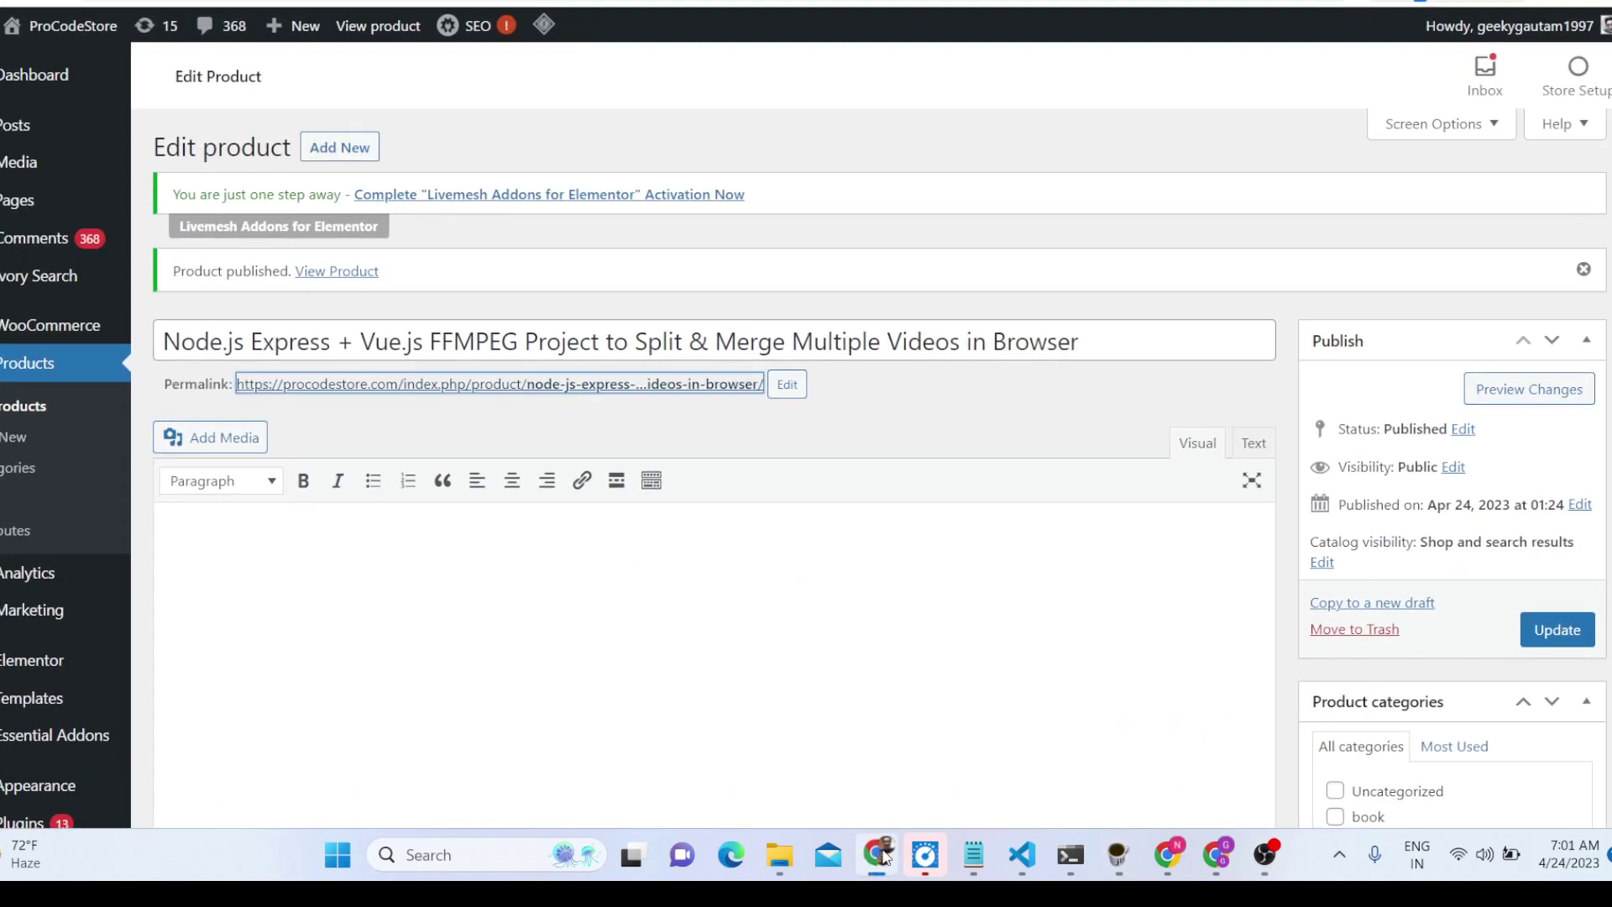
pyautogui.hotkey('ctrl', 't')
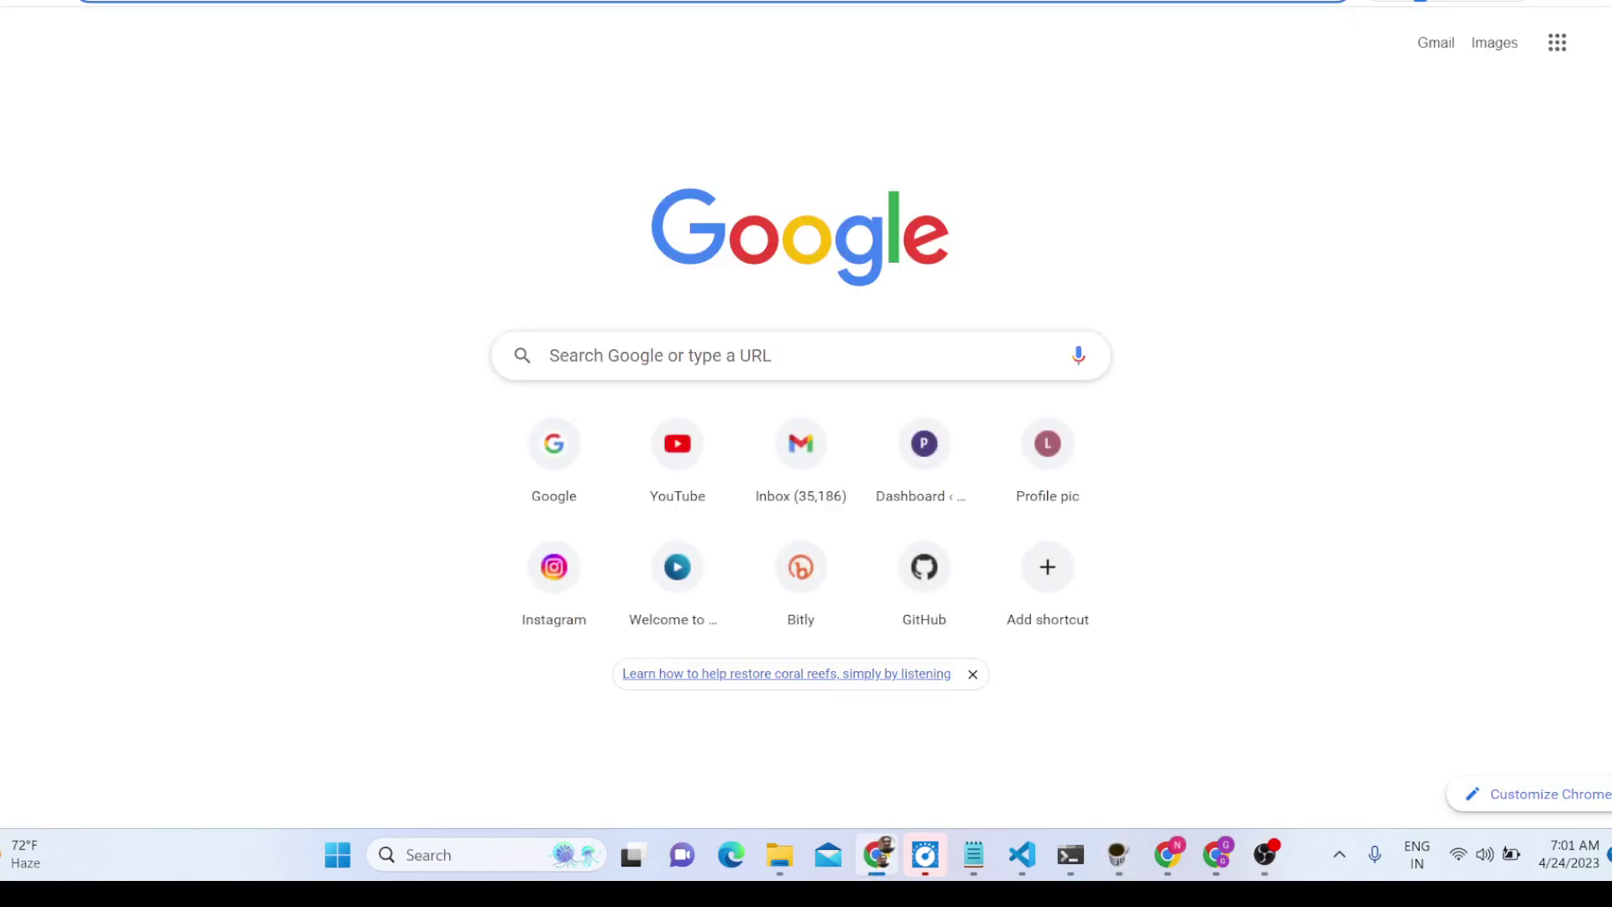
pyautogui.write('google')
pyautogui.press('Return')
pyautogui.write('ffmpeg')
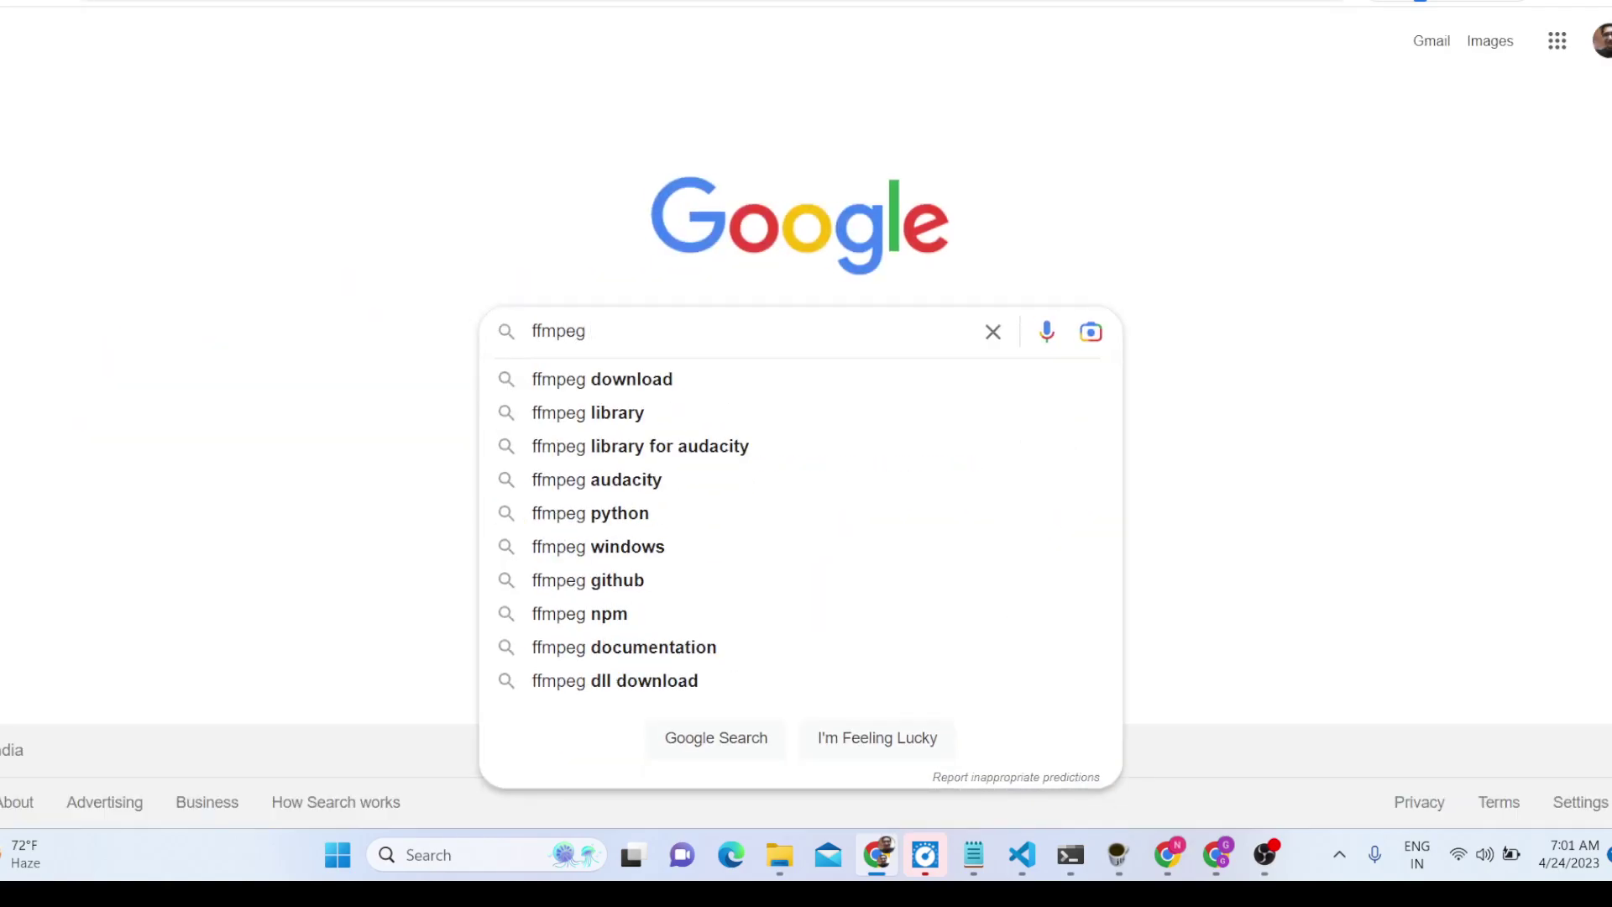
pyautogui.press('Return')
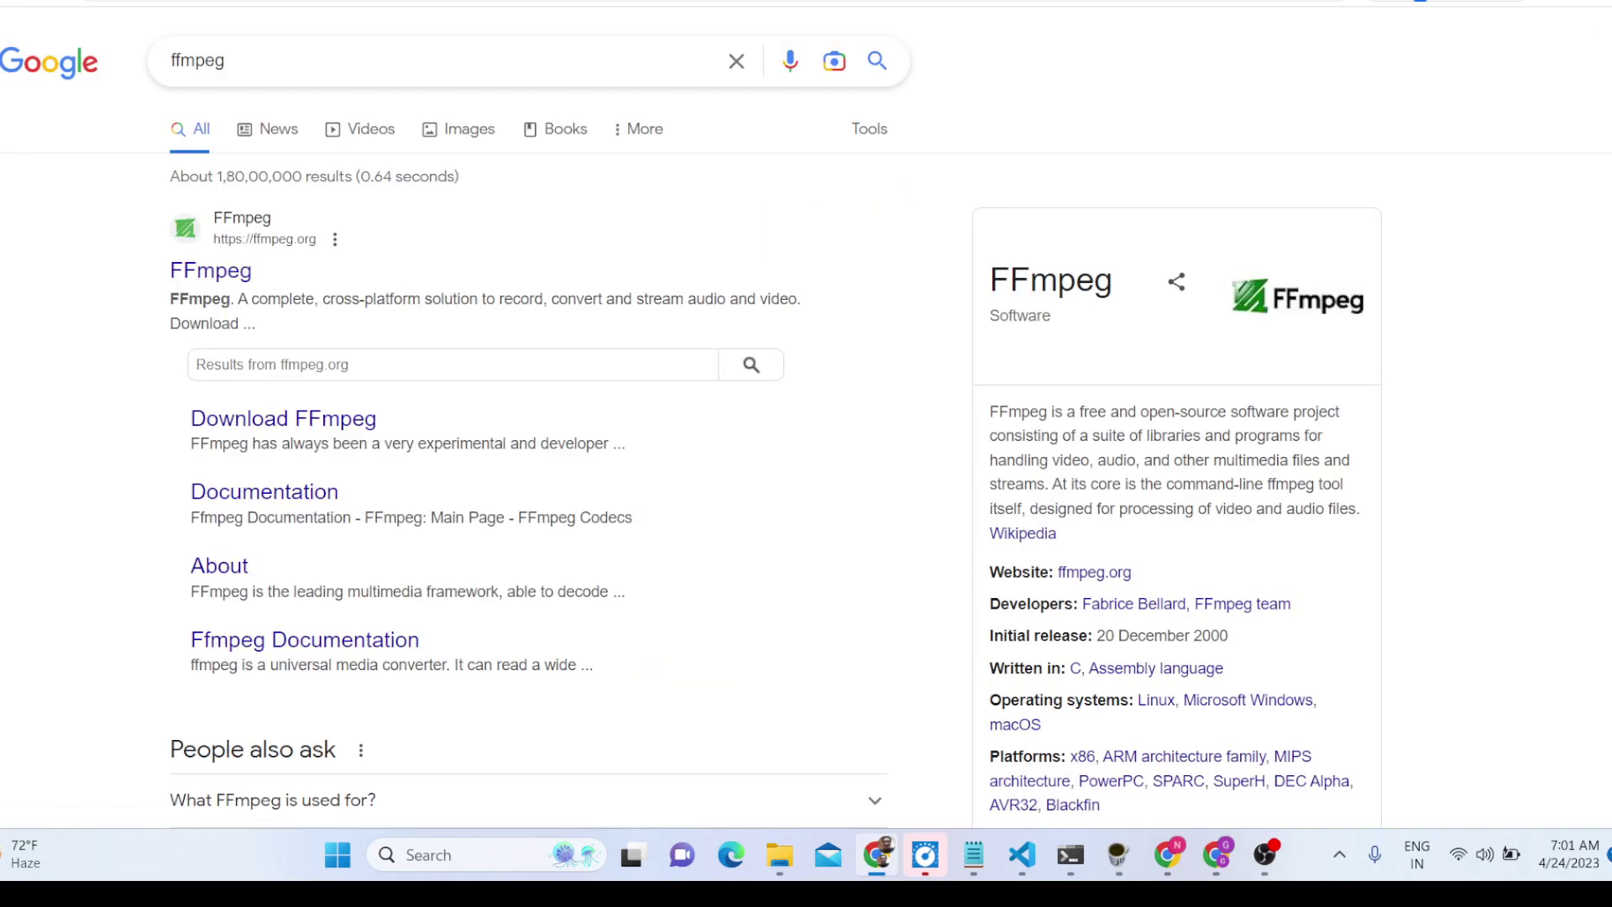
# Open ffmpeg.org, select its example 'ffmpeg -i input.mp4 output.avi' command, then return to fcut
pyautogui.click(231, 273)
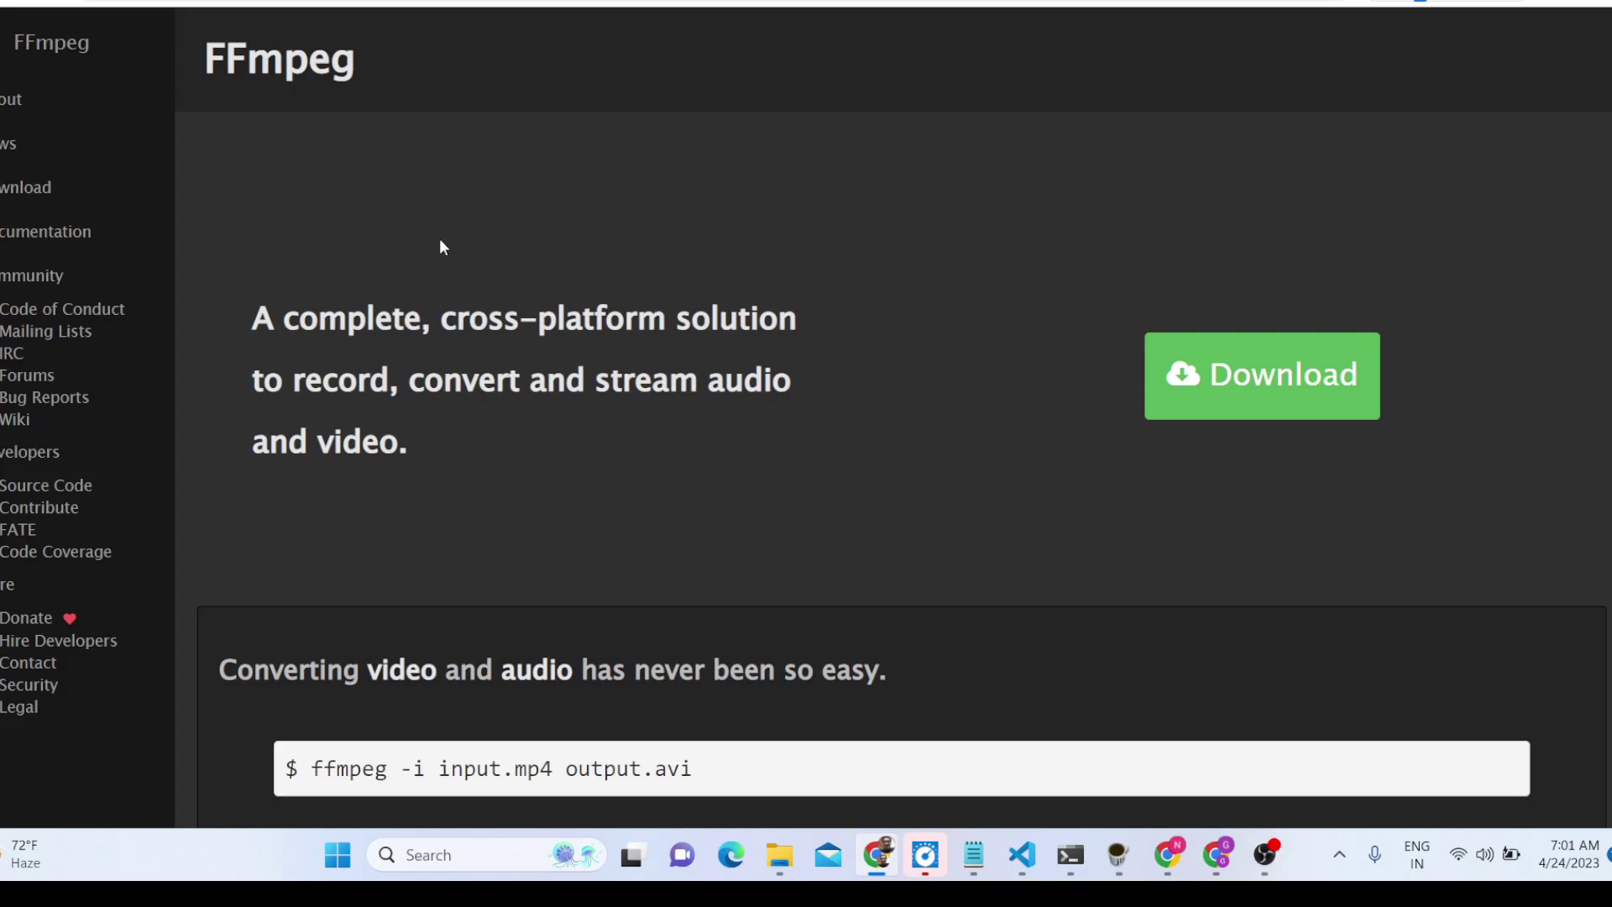
pyautogui.scroll(-5, 440, 247)
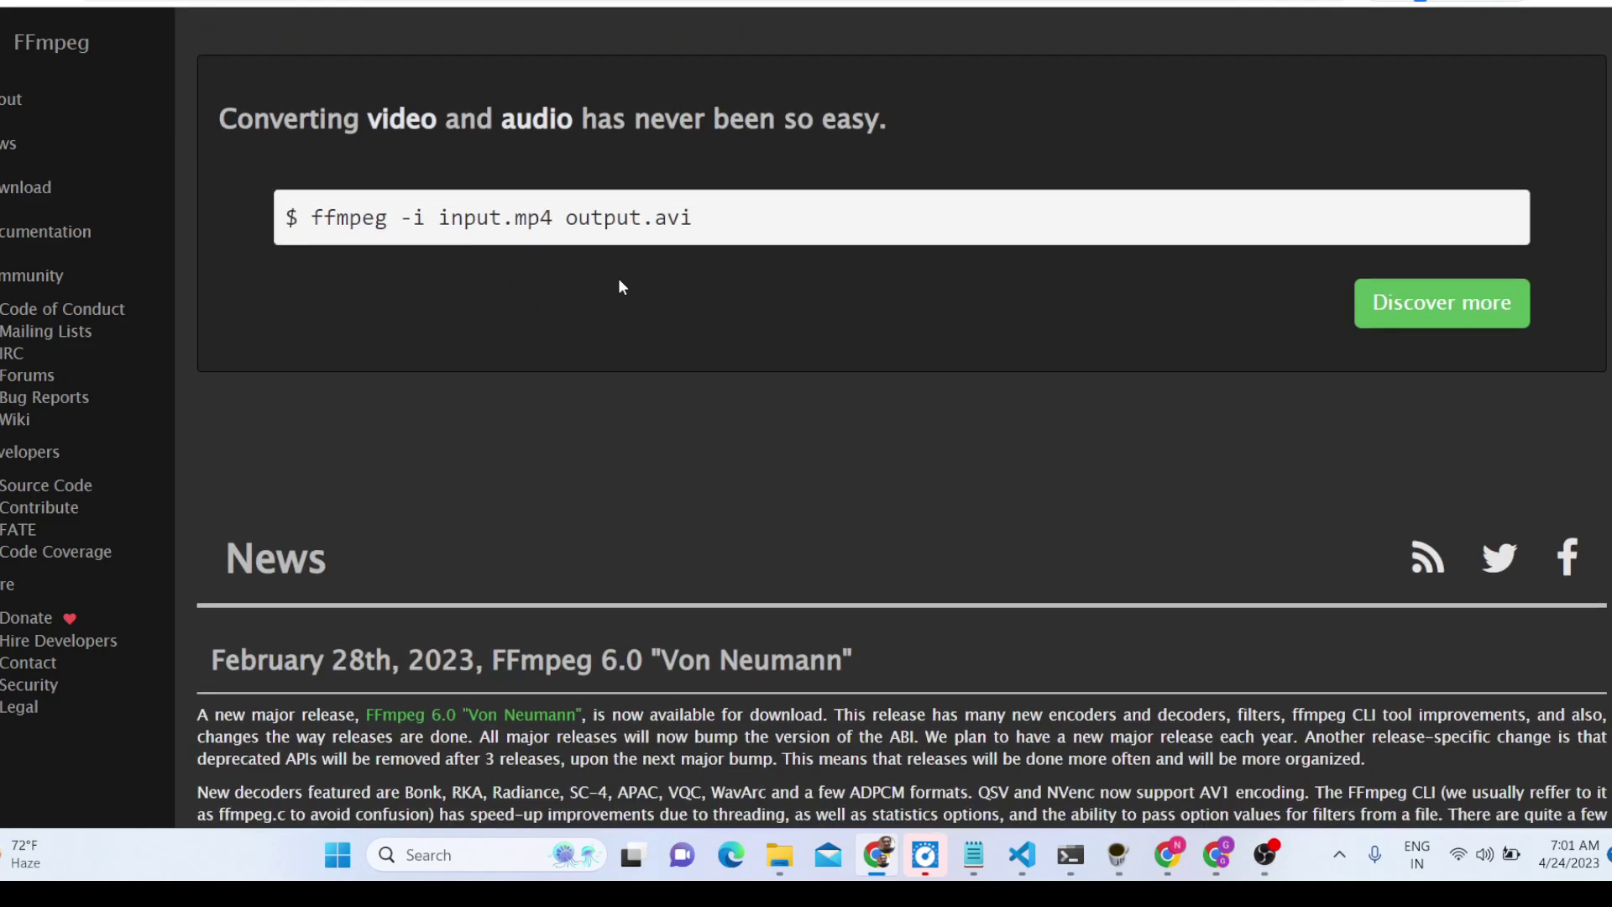
pyautogui.moveTo(737, 221); pyautogui.dragTo(57, 233)
pyautogui.click(578, 284)
pyautogui.moveTo(723, 220); pyautogui.dragTo(344, 220)
pyautogui.click(429, 297)
pyautogui.moveTo(688, 218); pyautogui.dragTo(239, 220)
pyautogui.click(408, 256)
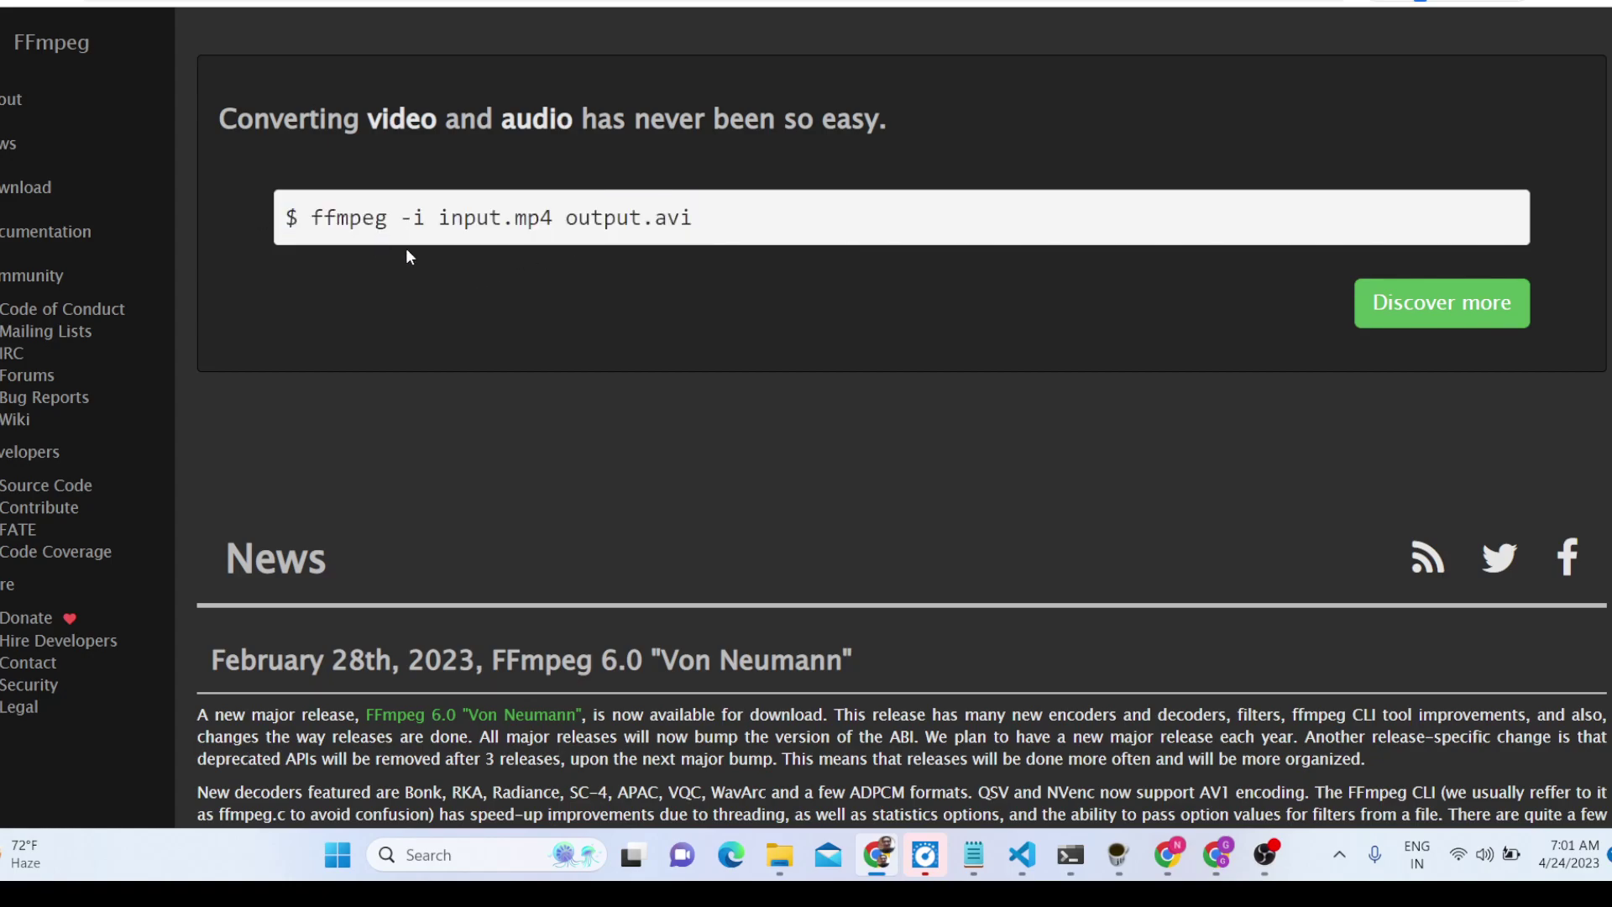
pyautogui.click(1118, 855)
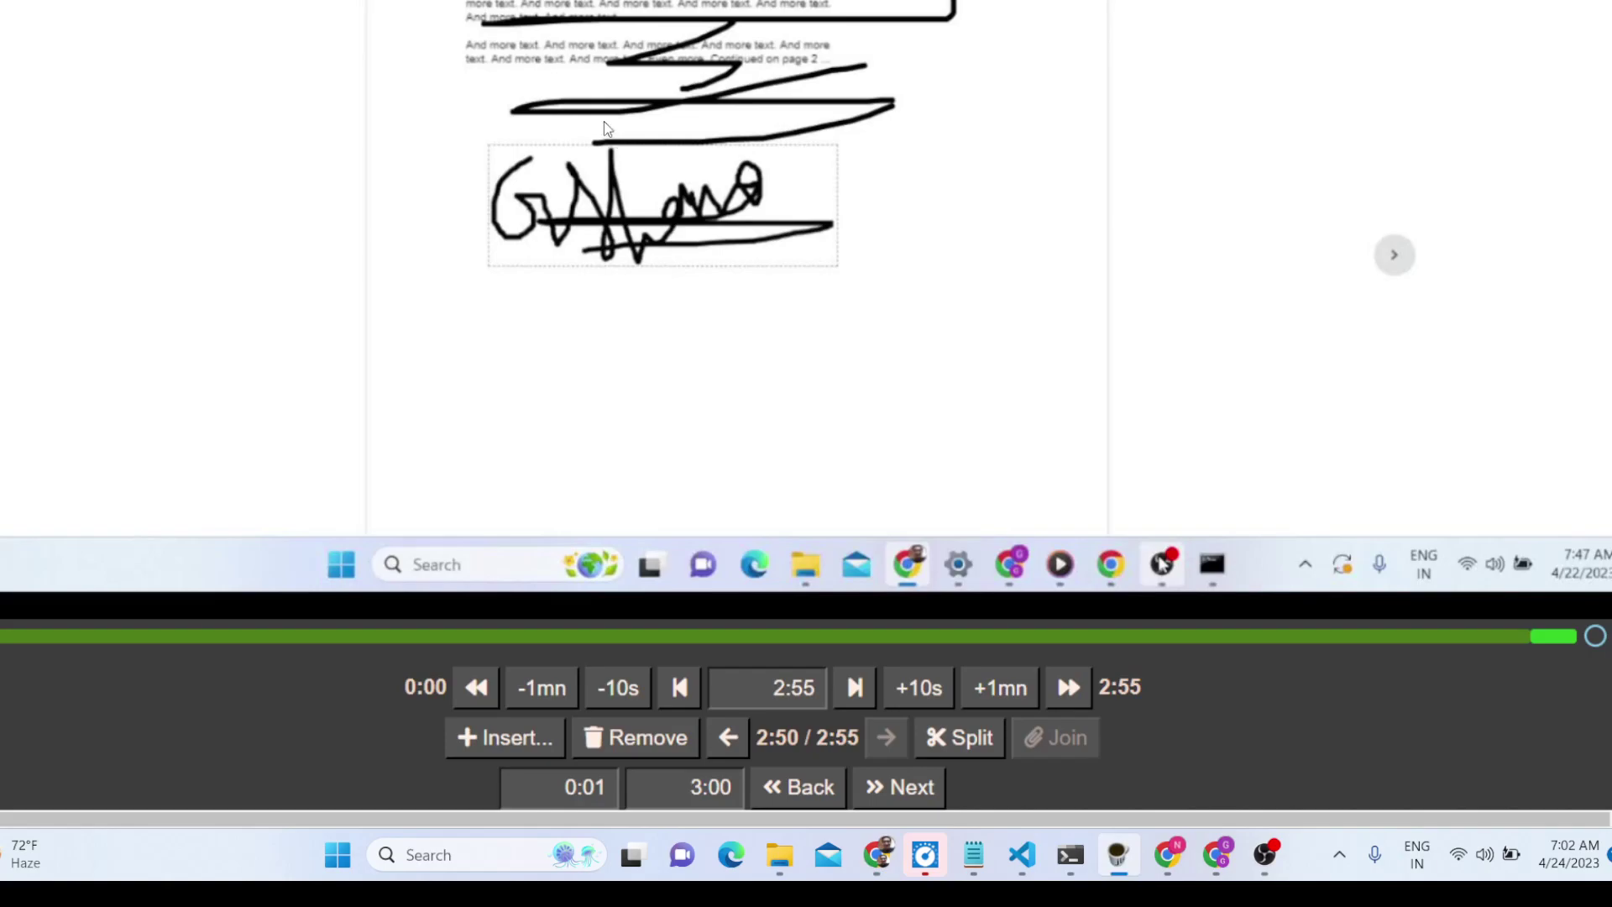